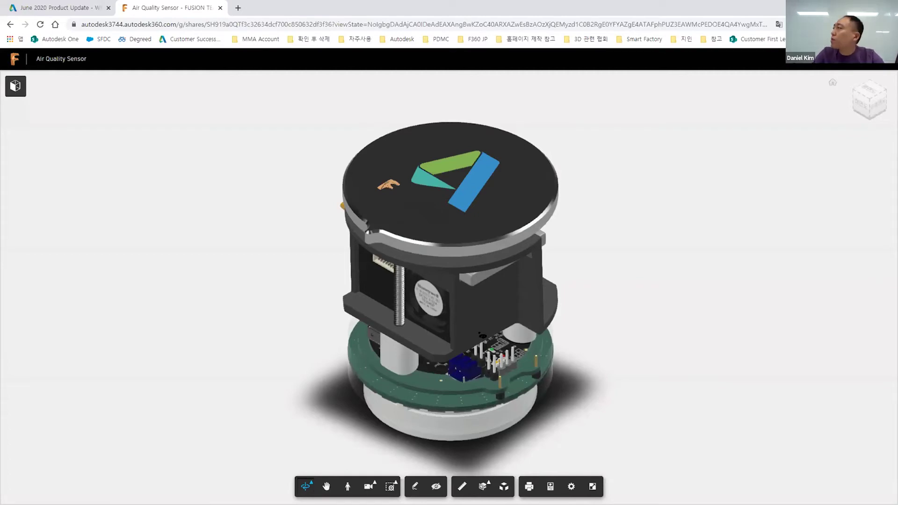
Step: Explode the Air Quality Sensor model, inspect its separated parts from another angle, and bring the assembly back together
{"action": "left_click_drag", "start_coordinate": [567, 387], "coordinate": [486, 421]}
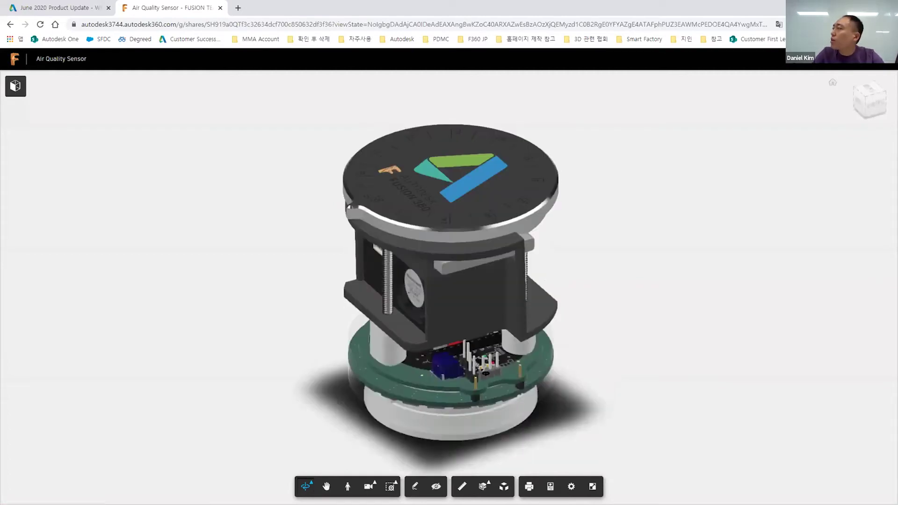
{"action": "left_click", "coordinate": [502, 487]}
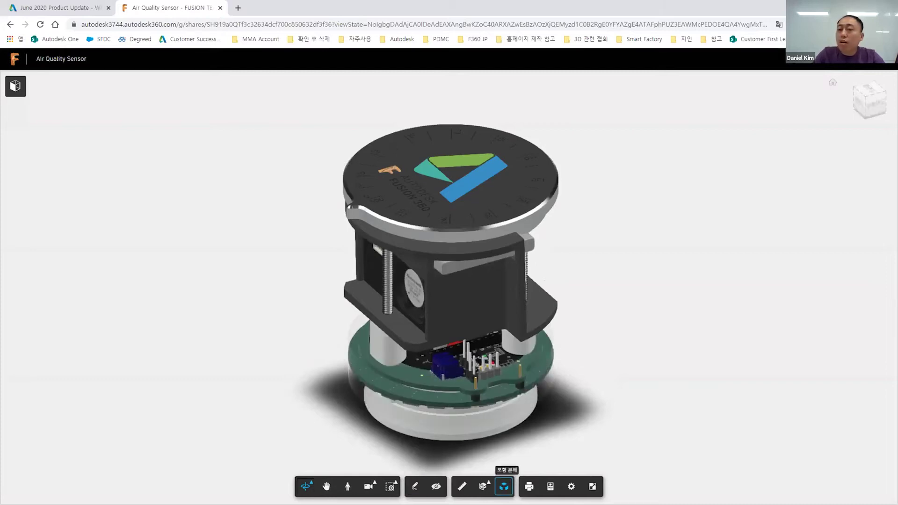
{"action": "left_click_drag", "start_coordinate": [478, 464], "coordinate": [495, 463]}
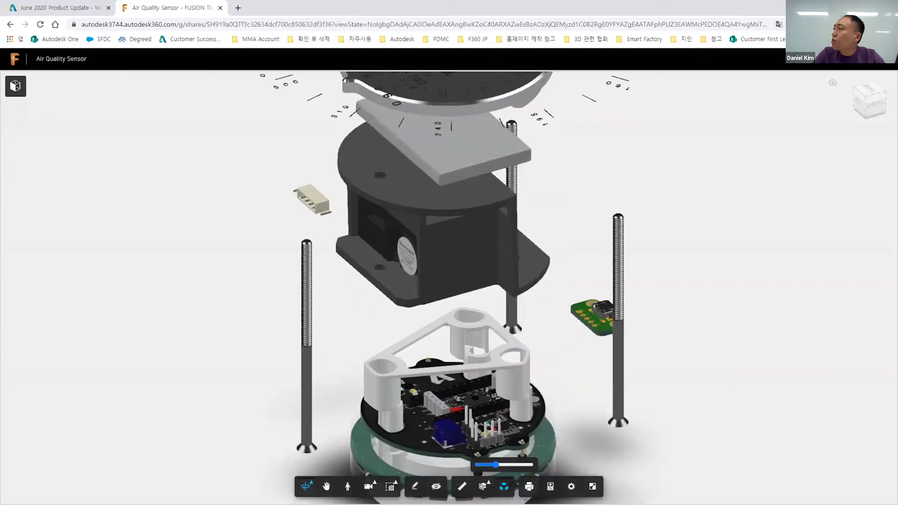
{"action": "left_click_drag", "start_coordinate": [606, 320], "coordinate": [541, 277]}
{"action": "left_click_drag", "start_coordinate": [494, 465], "coordinate": [478, 465]}
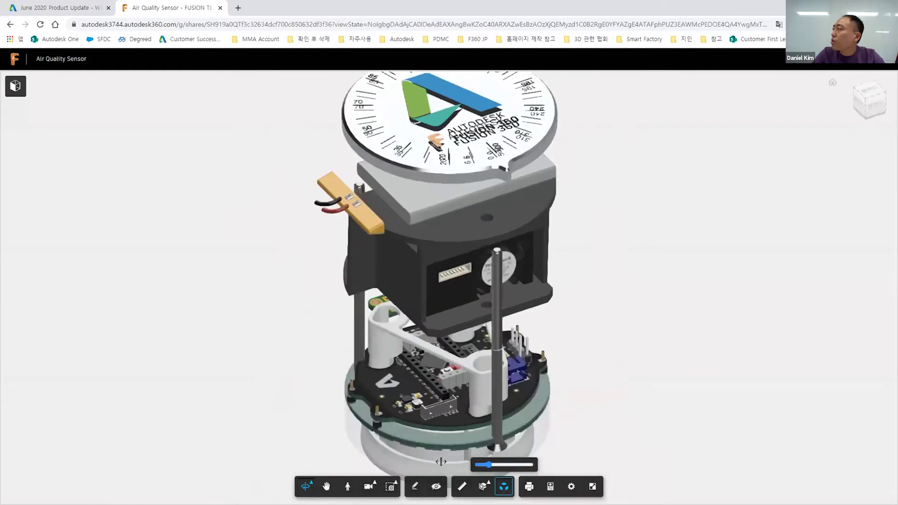
Step: Cut the sensor model with a vertical section plane and shift the plane to inspect the internal components
{"action": "mouse_move", "coordinate": [480, 493]}
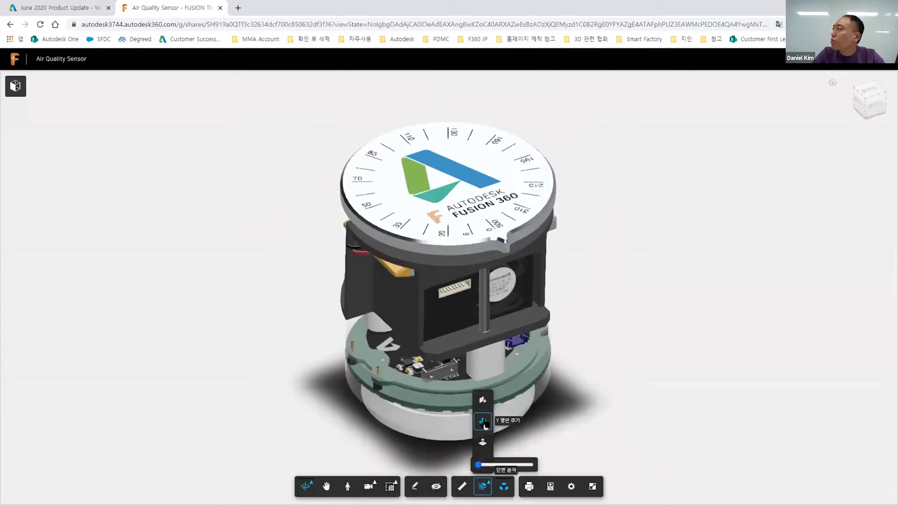
{"action": "left_click", "coordinate": [482, 400]}
{"action": "left_click_drag", "start_coordinate": [437, 271], "coordinate": [477, 321]}
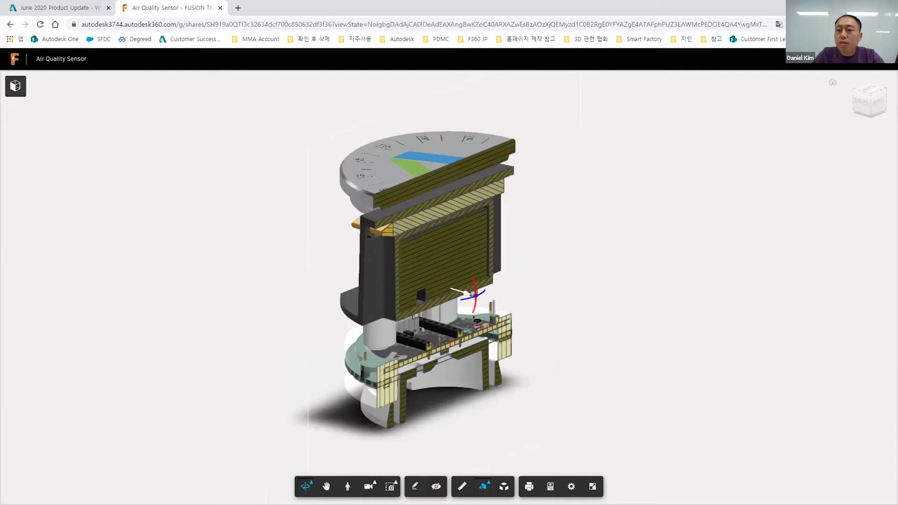
Step: Open notion.so in a new browser tab
{"action": "left_click", "coordinate": [238, 8]}
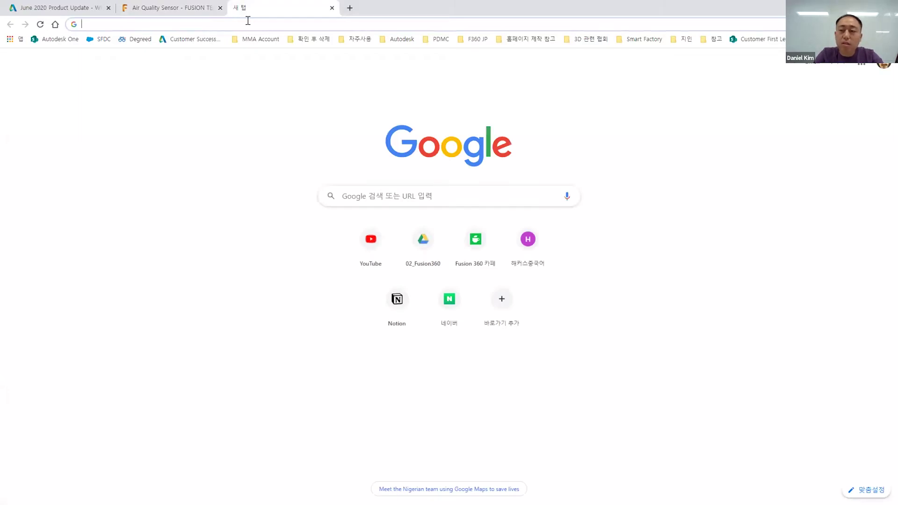
{"action": "type", "text": "notion.so"}
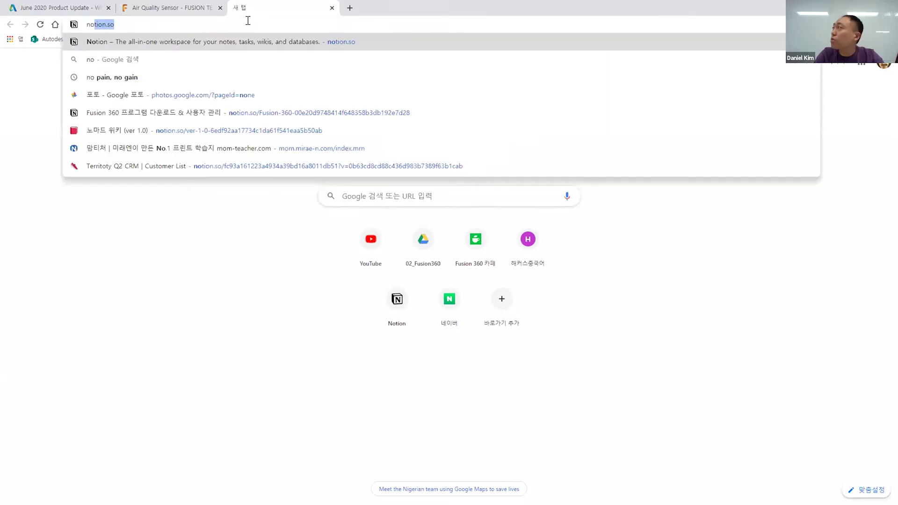
{"action": "key", "text": "Return"}
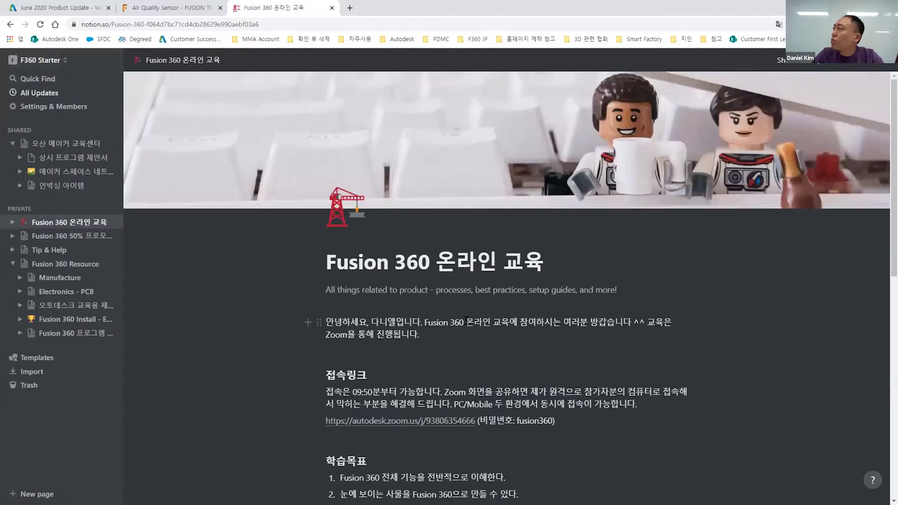
Step: Embed the copied Air Quality Sensor share link in a new block below the introduction of the Fusion 360 온라인 교육 page
{"action": "scroll", "coordinate": [368, 272], "scroll_direction": "down", "scroll_amount": 2}
{"action": "left_click", "coordinate": [374, 261]}
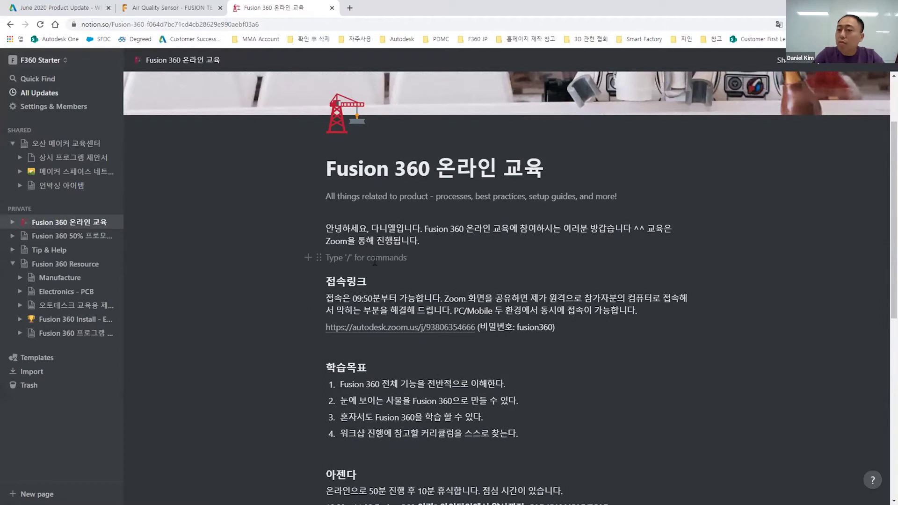
{"action": "key", "text": "Return"}
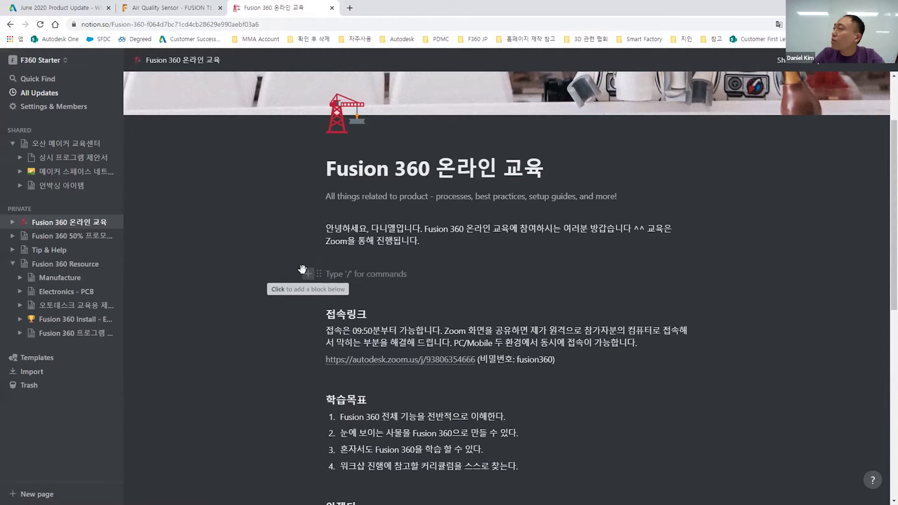
{"action": "left_click", "coordinate": [304, 270]}
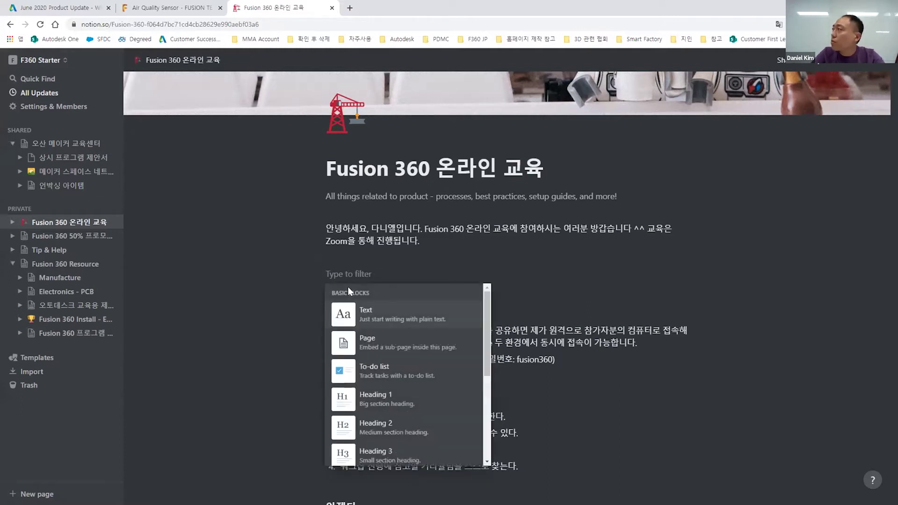
{"action": "key", "text": "Escape"}
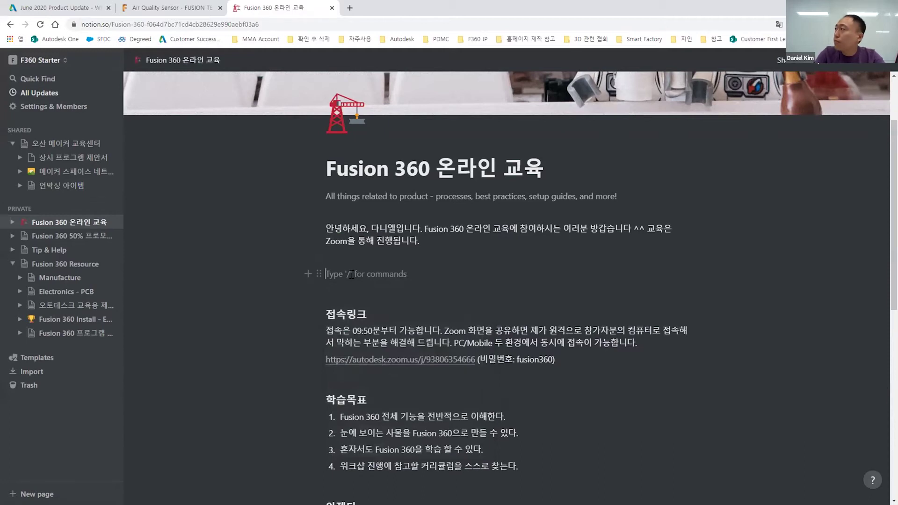
{"action": "type", "text": "/em"}
{"action": "key", "text": "Return"}
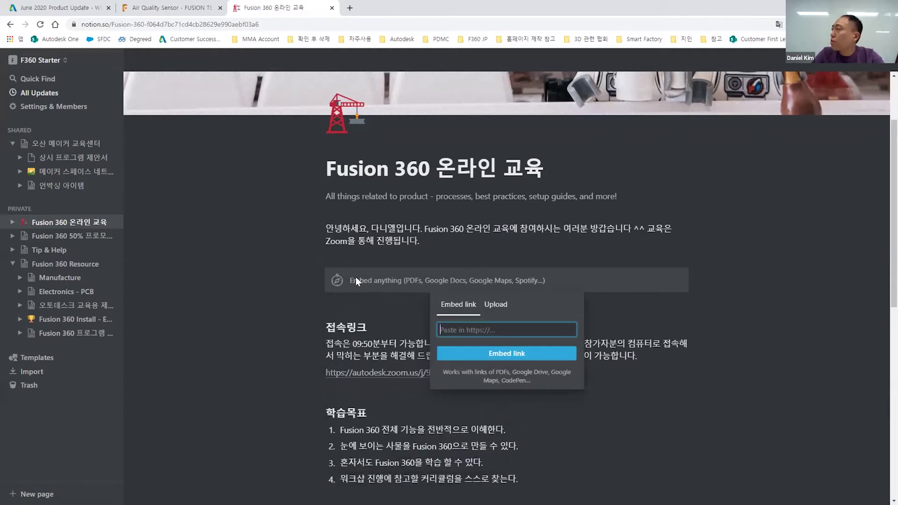
{"action": "key", "text": "ctrl+v"}
{"action": "left_click", "coordinate": [505, 353]}
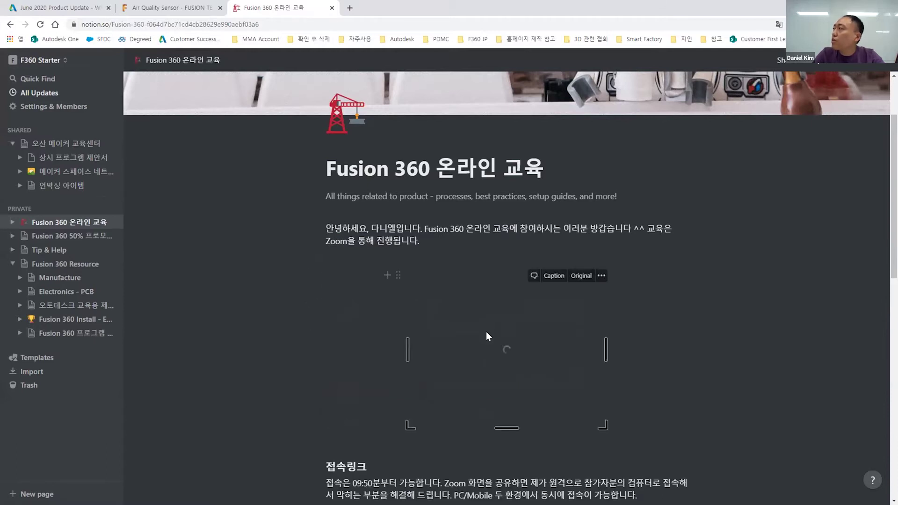
Step: Enlarge the embedded sensor viewer in width and height, and rotate the model to show its side
{"action": "left_click_drag", "start_coordinate": [404, 425], "coordinate": [272, 378]}
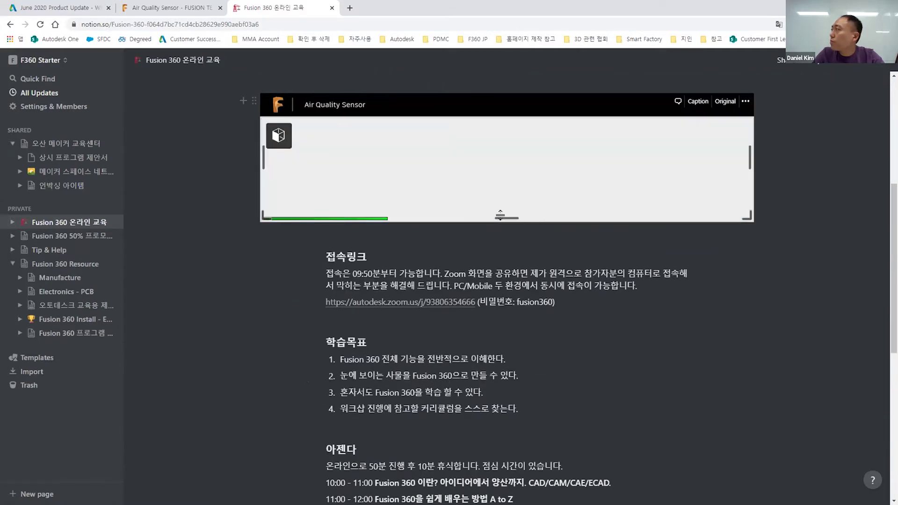
{"action": "left_click_drag", "start_coordinate": [496, 219], "coordinate": [493, 377]}
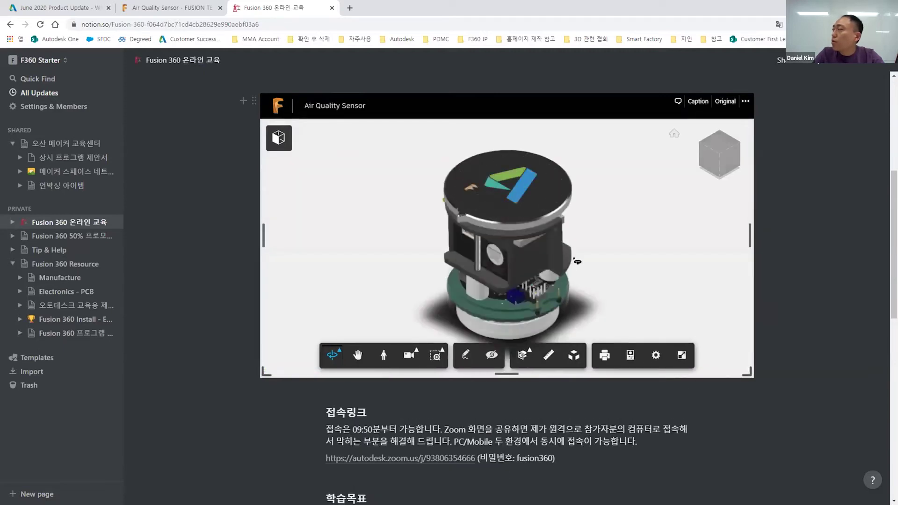
{"action": "left_click_drag", "start_coordinate": [433, 246], "coordinate": [560, 250]}
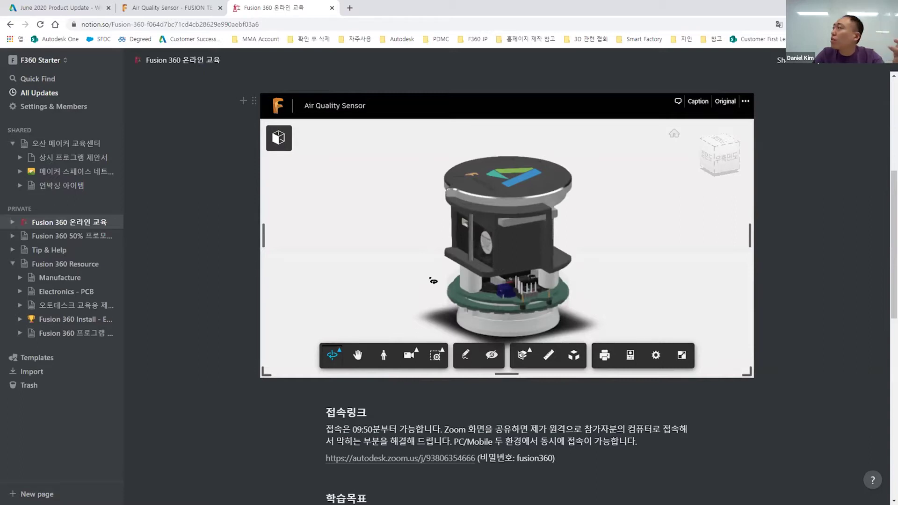
{"action": "left_click_drag", "start_coordinate": [426, 281], "coordinate": [495, 261]}
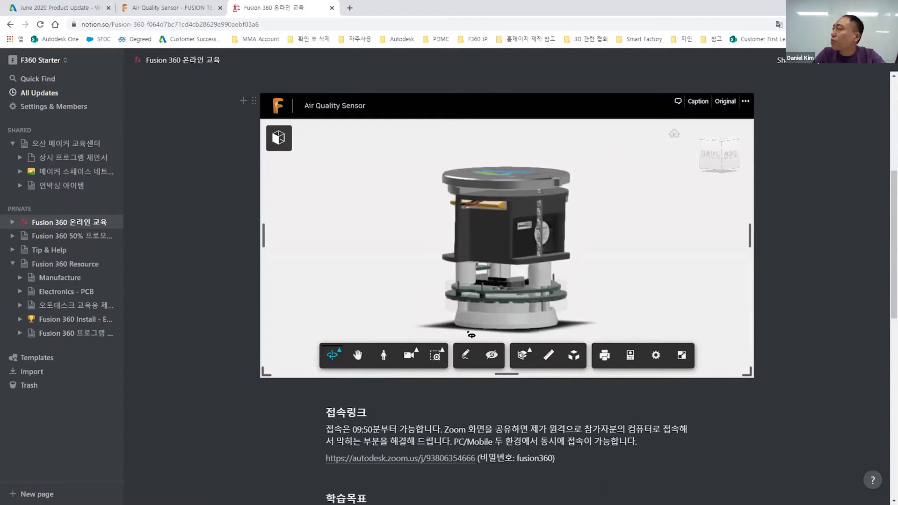
Step: Circle the side of the sensor housing in freehand markup, save it as Air Quality Sensor_snapshot.png, and leave the markup mode
{"action": "left_click", "coordinate": [465, 357]}
{"action": "mouse_move", "coordinate": [449, 273]}
{"action": "left_mouse_down"}
{"action": "mouse_move", "coordinate": [428, 224]}
{"action": "mouse_move", "coordinate": [497, 255]}
{"action": "mouse_move", "coordinate": [437, 277]}
{"action": "left_mouse_up"}
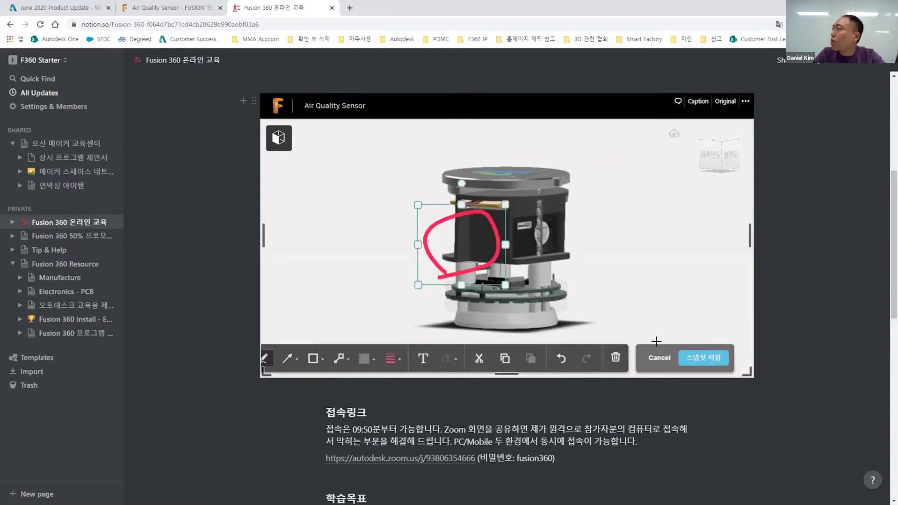
{"action": "left_click", "coordinate": [709, 360]}
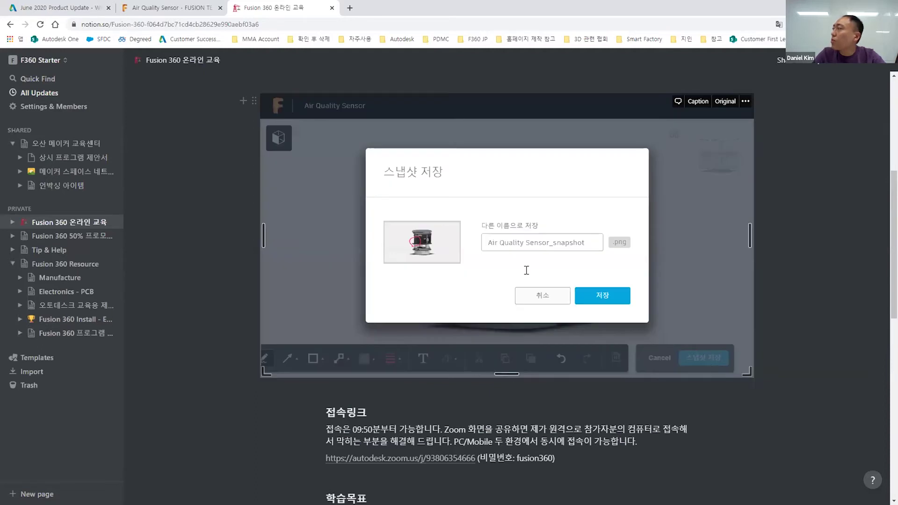
{"action": "left_click", "coordinate": [588, 289]}
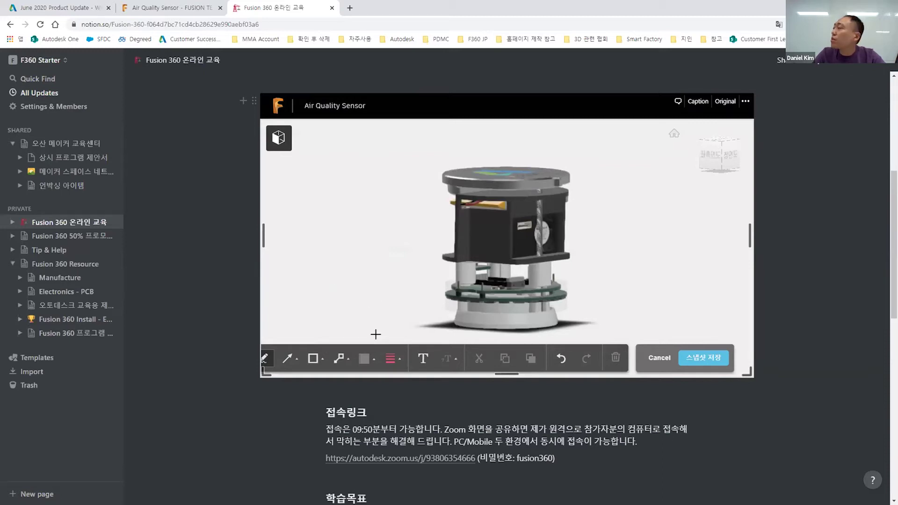
{"action": "left_click", "coordinate": [660, 359]}
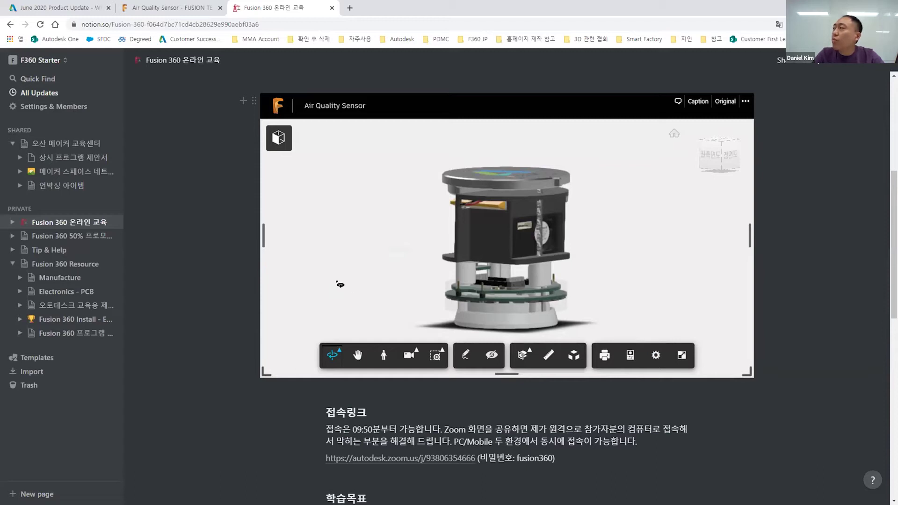
{"action": "left_click_drag", "start_coordinate": [360, 304], "coordinate": [376, 319]}
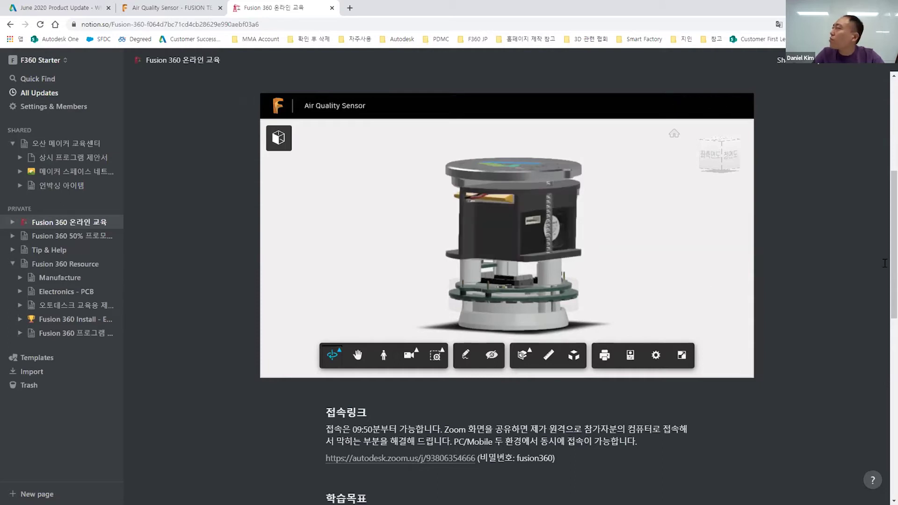
{"action": "scroll", "coordinate": [879, 446], "scroll_direction": "down", "scroll_amount": 10}
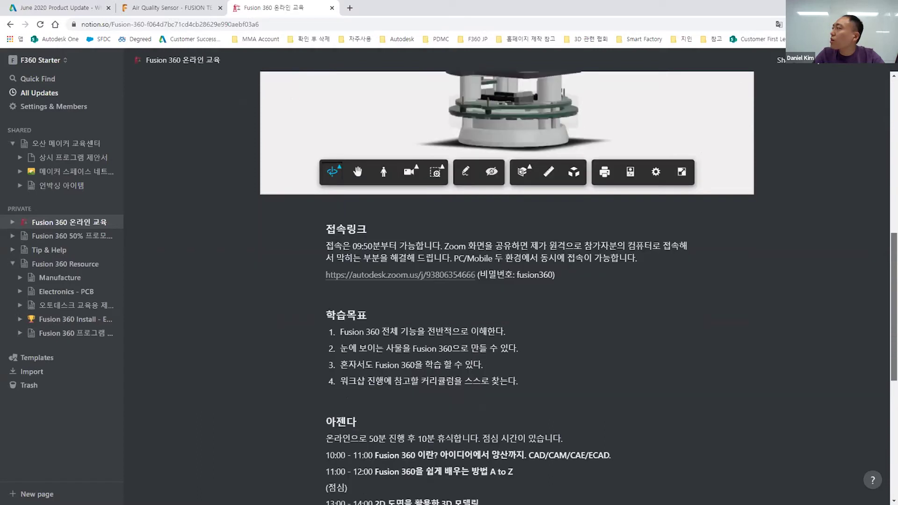
{"action": "scroll", "coordinate": [878, 446], "scroll_direction": "up", "scroll_amount": 10}
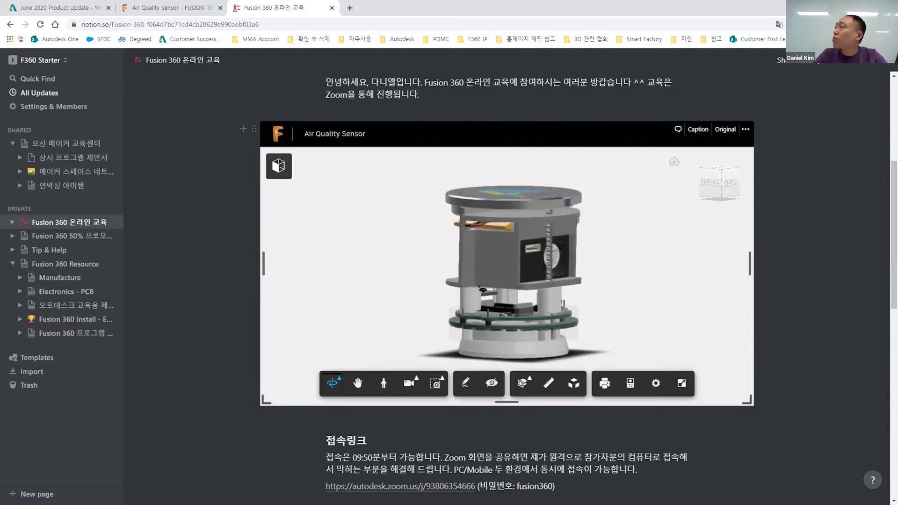
Step: Open Google Drive in a new browser tab
{"action": "left_click", "coordinate": [349, 8]}
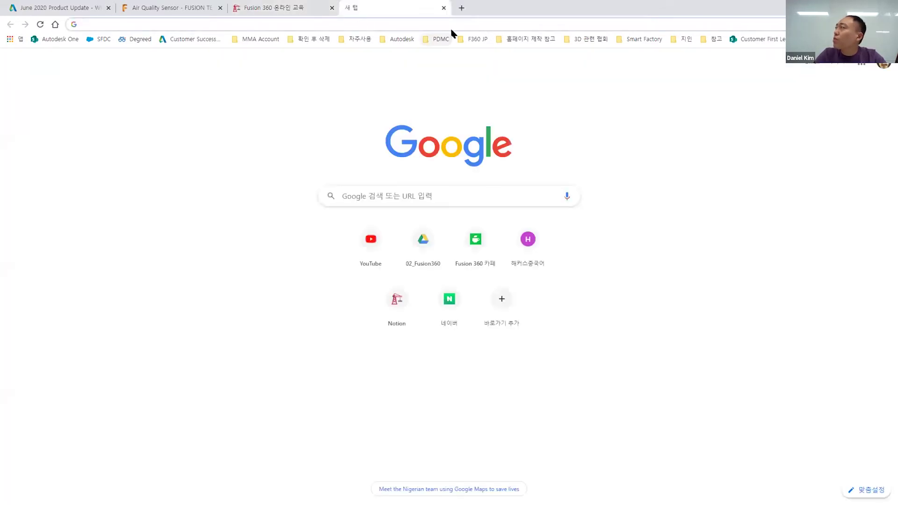
{"action": "left_click", "coordinate": [881, 65]}
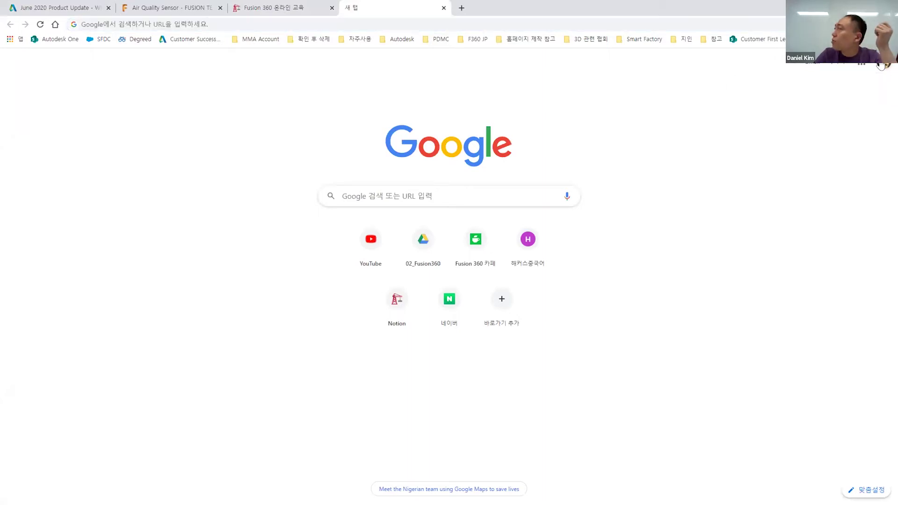
{"action": "left_click", "coordinate": [865, 66]}
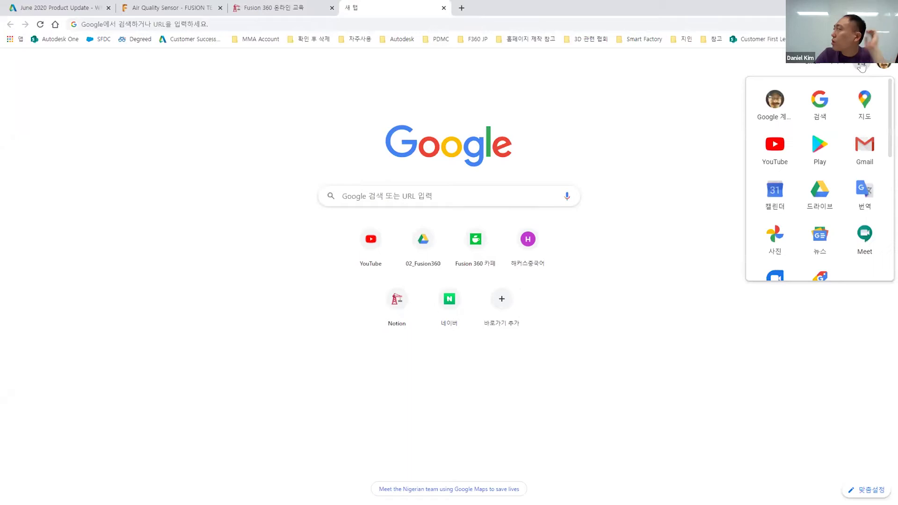
{"action": "left_click", "coordinate": [819, 192]}
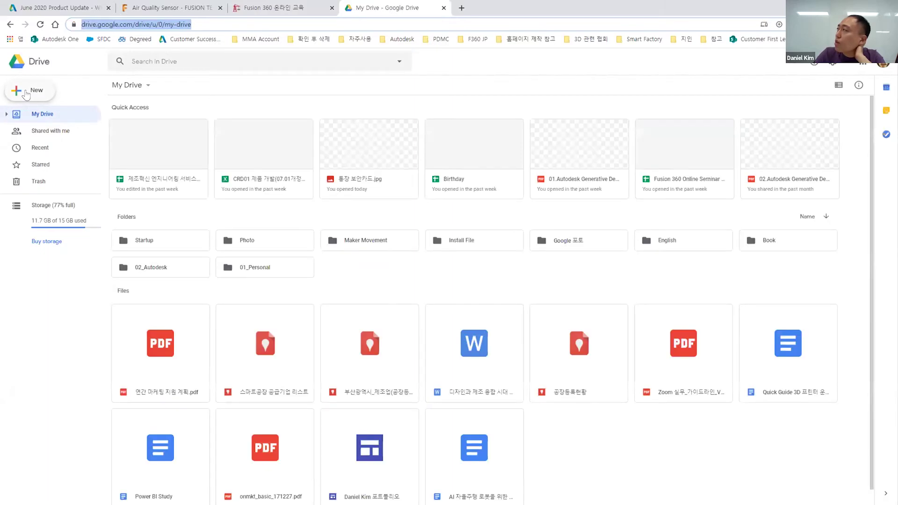
Step: Create a new Google Sites website from Drive
{"action": "left_click", "coordinate": [26, 94]}
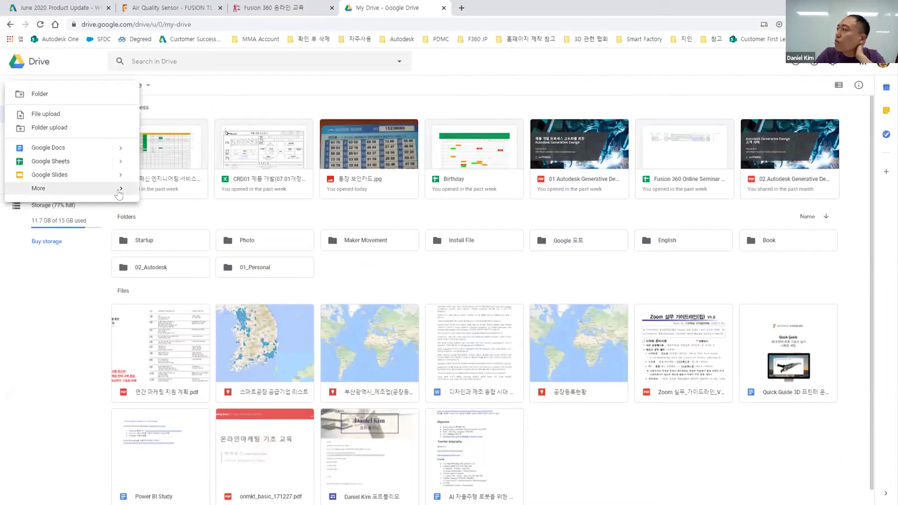
{"action": "mouse_move", "coordinate": [119, 194]}
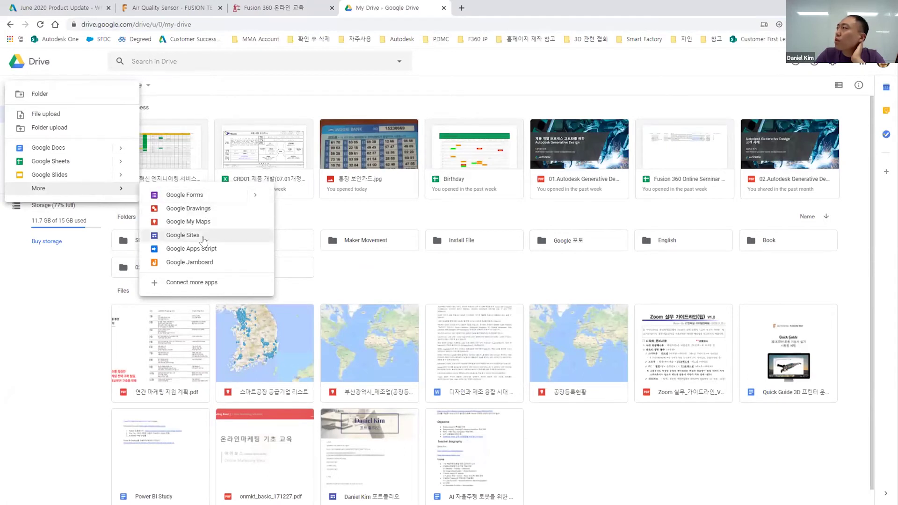
{"action": "left_click", "coordinate": [194, 236]}
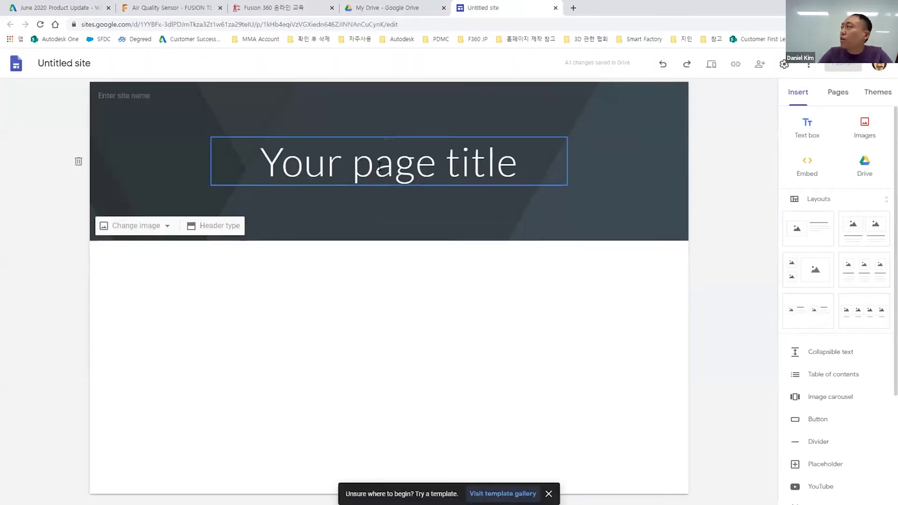
Step: Replace the page title placeholder with the presenter's first name followed by "Fusion note"
{"action": "triple_click", "coordinate": [379, 166]}
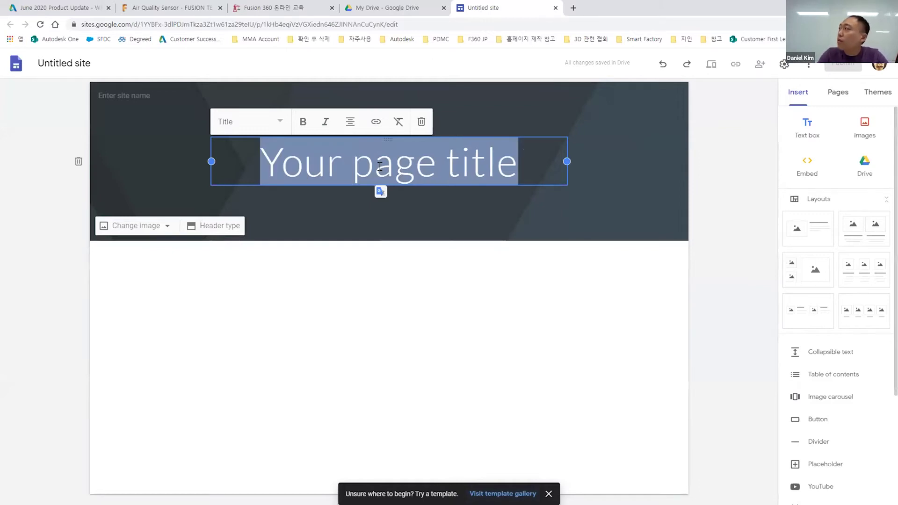
{"action": "type", "text": "ㅇㅁ"}
{"action": "key", "text": "BackSpace"}
{"action": "key", "text": "BackSpace"}
{"action": "type", "text": "Dan"}
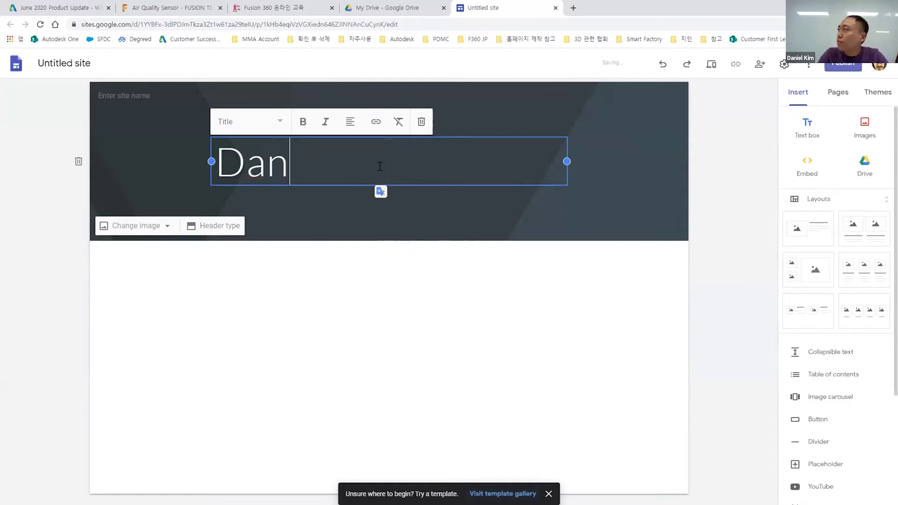
{"action": "type", "text": "iel Fusion note"}
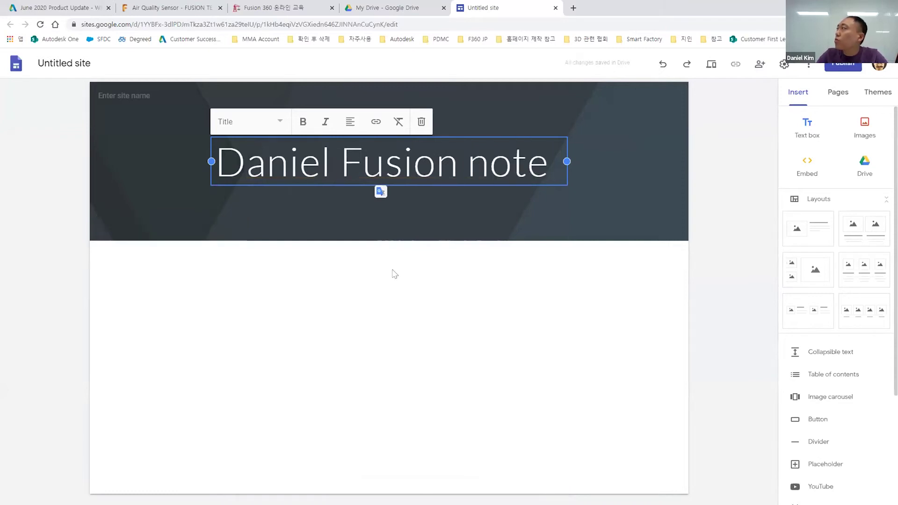
{"action": "left_click", "coordinate": [381, 323]}
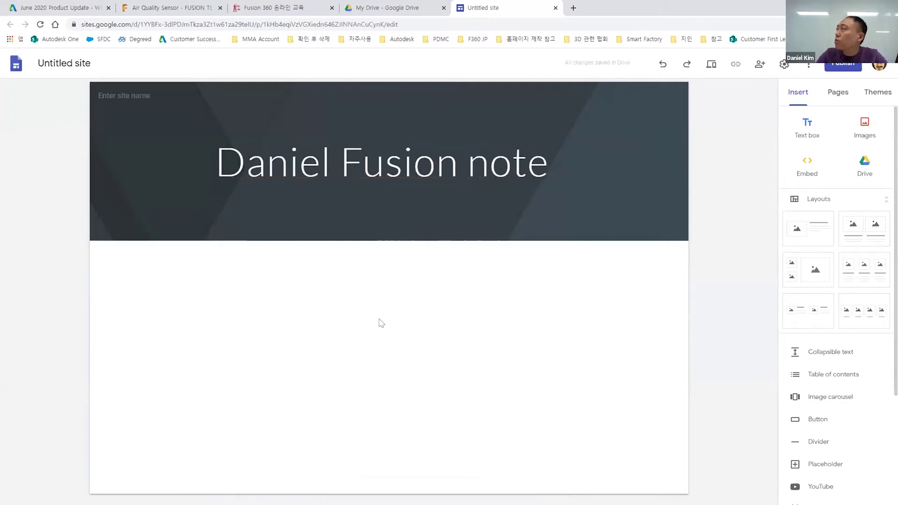
Step: Add a text box below the header reading "오늘은 Fusion 360 기본 교육이 진행되요"
{"action": "left_click", "coordinate": [808, 124]}
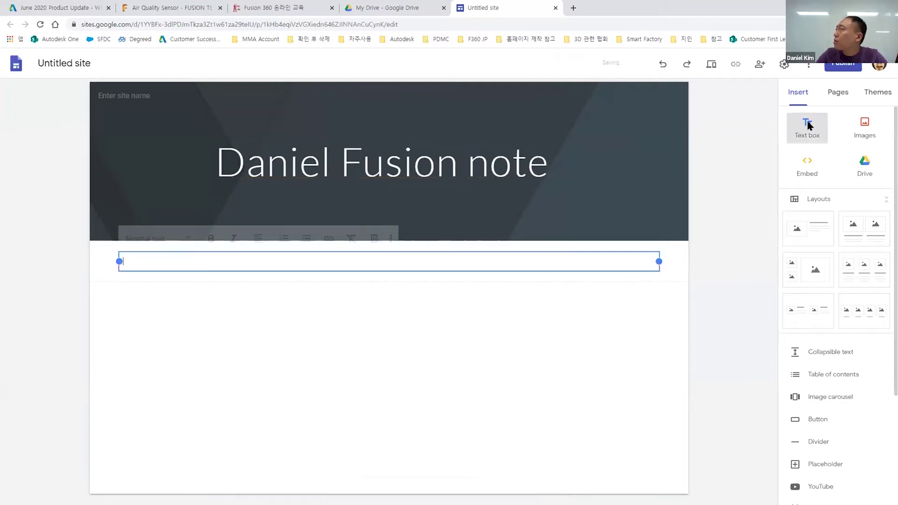
{"action": "type", "text": "dhsmf"}
{"action": "key", "text": "BackSpace"}
{"action": "key", "text": "BackSpace"}
{"action": "key", "text": "BackSpace"}
{"action": "key", "text": "BackSpace"}
{"action": "key", "text": "BackSpace"}
{"action": "key", "text": "Hangul"}
{"action": "type", "text": "오늘ㅇㄴ Fu"}
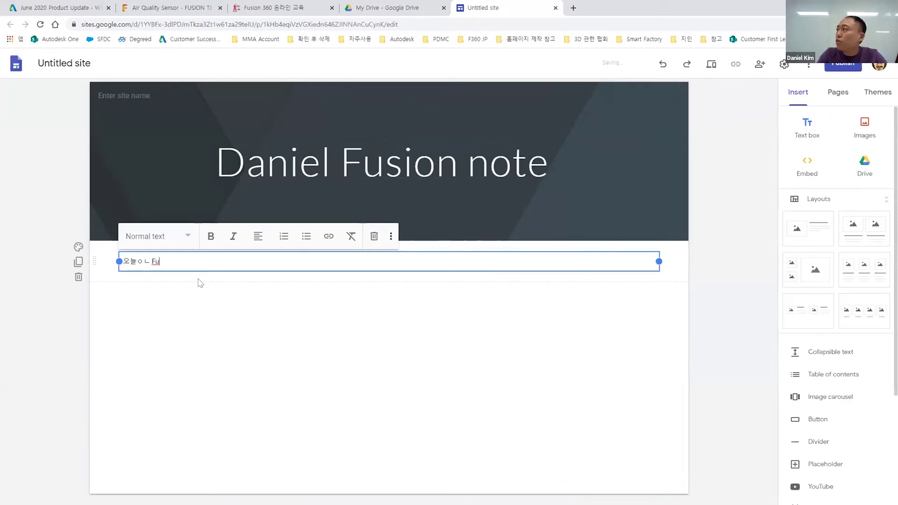
{"action": "type", "text": "은 Fusion 360"}
{"action": "key", "text": "Hangul"}
{"action": "type", "text": "기본 교유"}
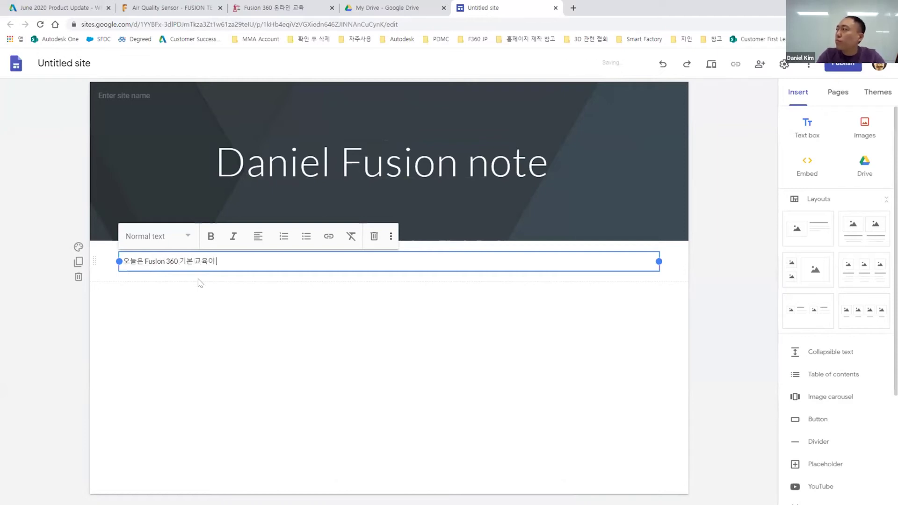
{"action": "type", "text": "이 진행되요"}
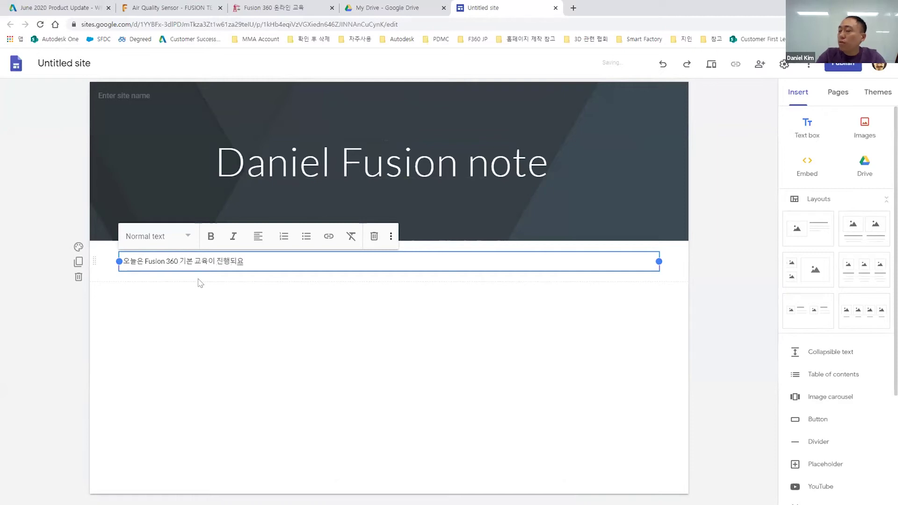
{"action": "left_click", "coordinate": [203, 288]}
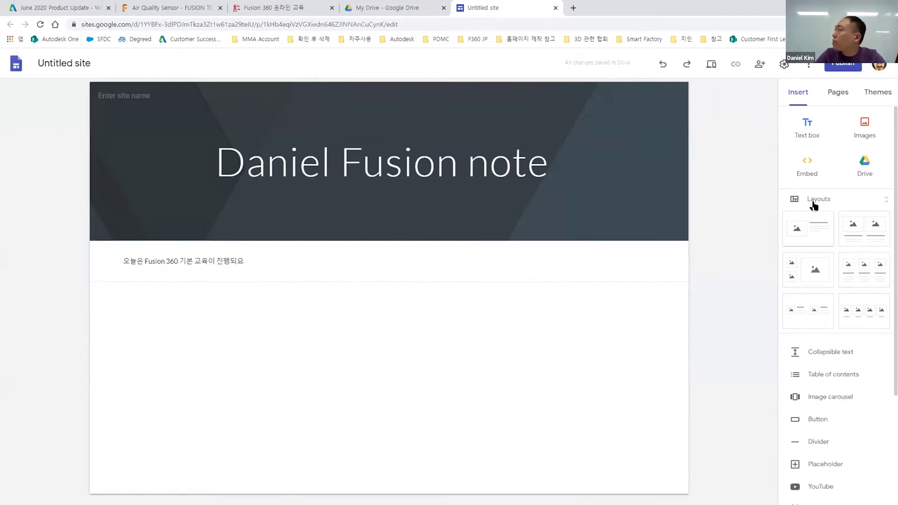
{"action": "left_click", "coordinate": [802, 170]}
{"action": "type", "text": "https://a360.co/37s5axa"}
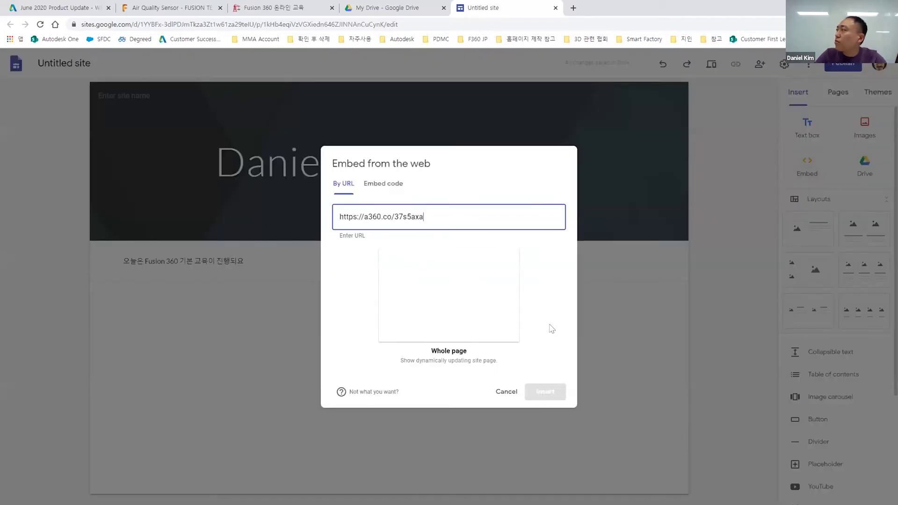
{"action": "left_click", "coordinate": [550, 397]}
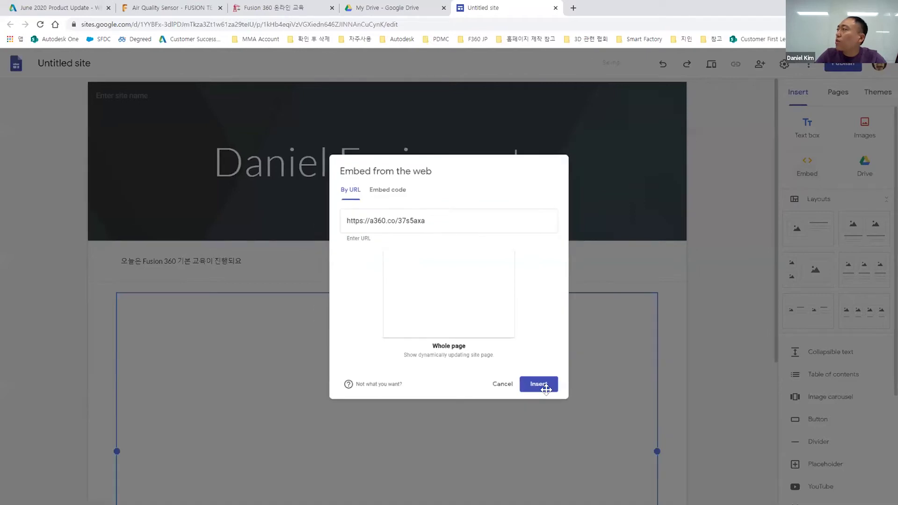
{"action": "scroll", "coordinate": [240, 359], "scroll_direction": "down", "scroll_amount": 2}
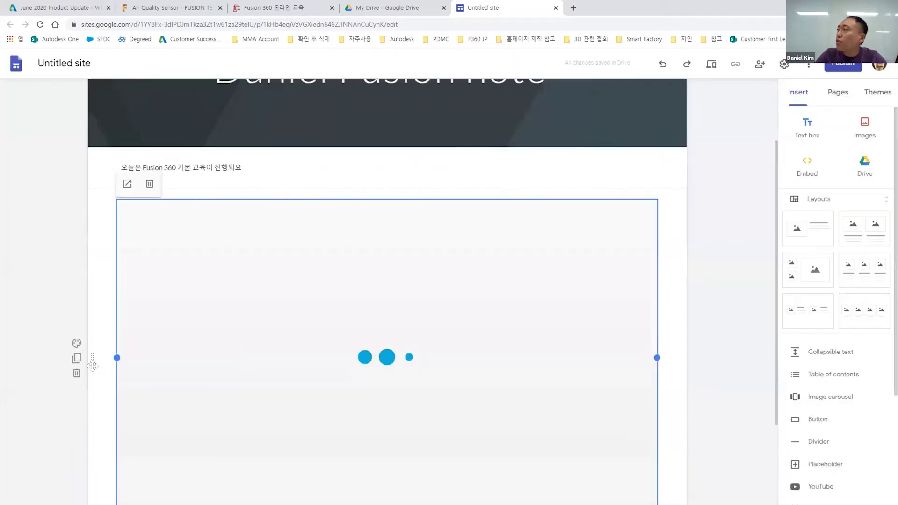
{"action": "scroll", "coordinate": [374, 346], "scroll_direction": "down", "scroll_amount": 1}
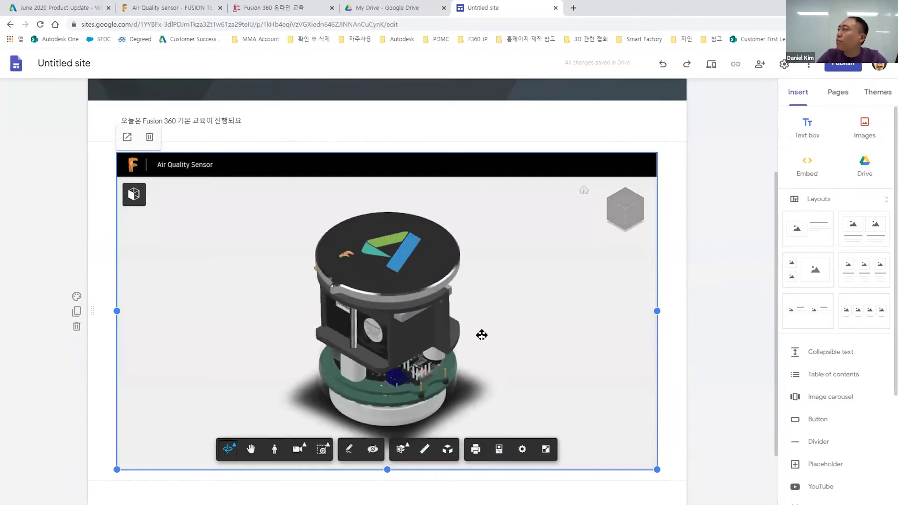
{"action": "scroll", "coordinate": [486, 334], "scroll_direction": "up", "scroll_amount": 1}
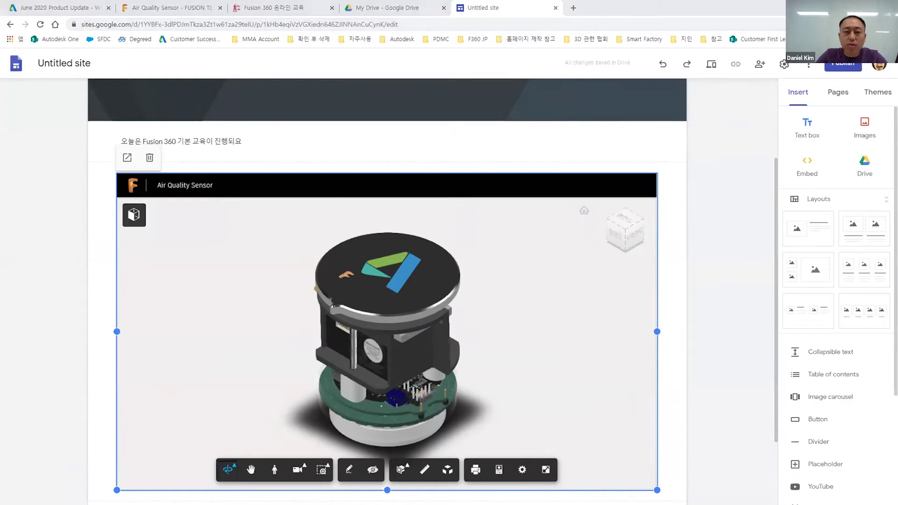
Step: Switch to the PowerPoint presentation, start the slide show, and play the Cluch Cover viewer video, skipping ahead in it
{"action": "key", "text": "alt+Tab"}
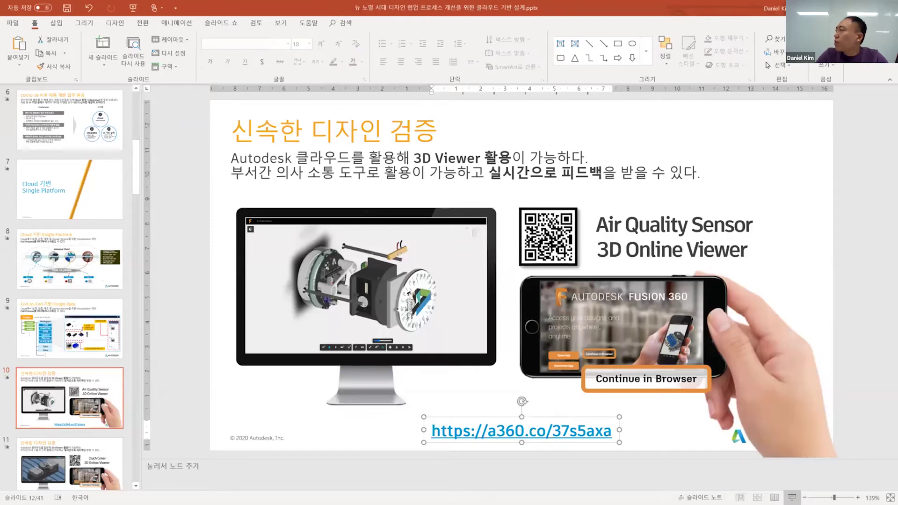
{"action": "left_click", "coordinate": [792, 497]}
{"action": "left_click", "coordinate": [518, 332]}
{"action": "mouse_move", "coordinate": [75, 350]}
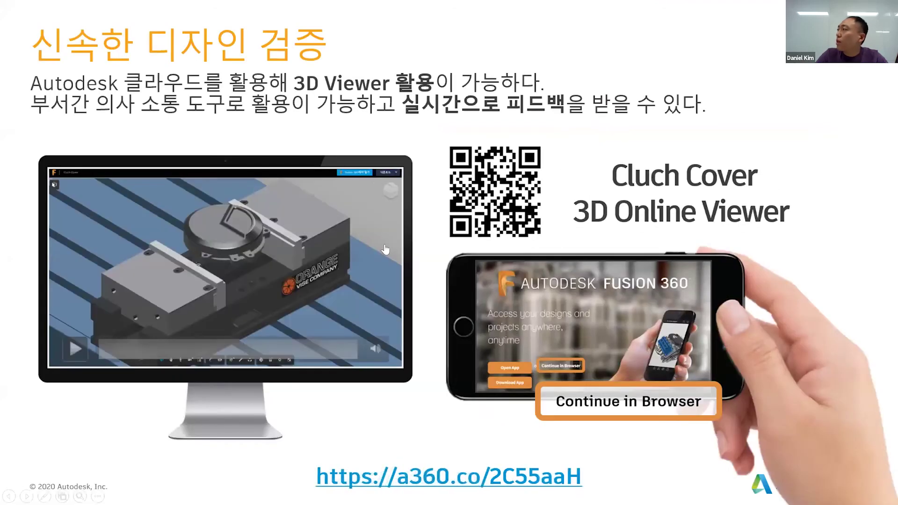
{"action": "left_click", "coordinate": [75, 350]}
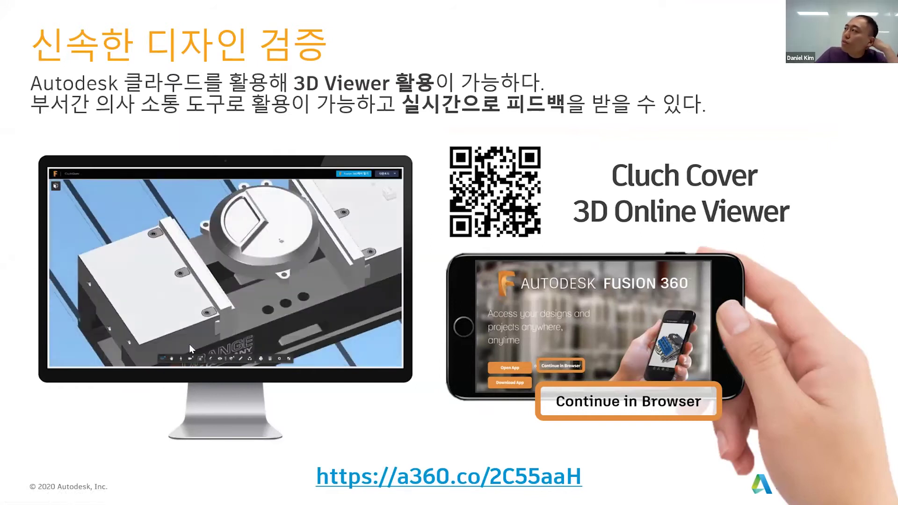
{"action": "mouse_move", "coordinate": [220, 351]}
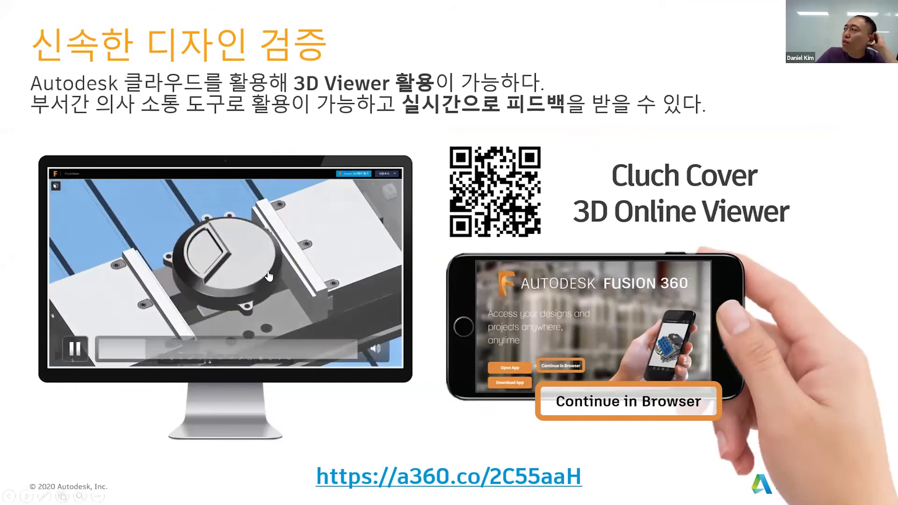
{"action": "left_click", "coordinate": [250, 353]}
{"action": "left_click", "coordinate": [296, 354]}
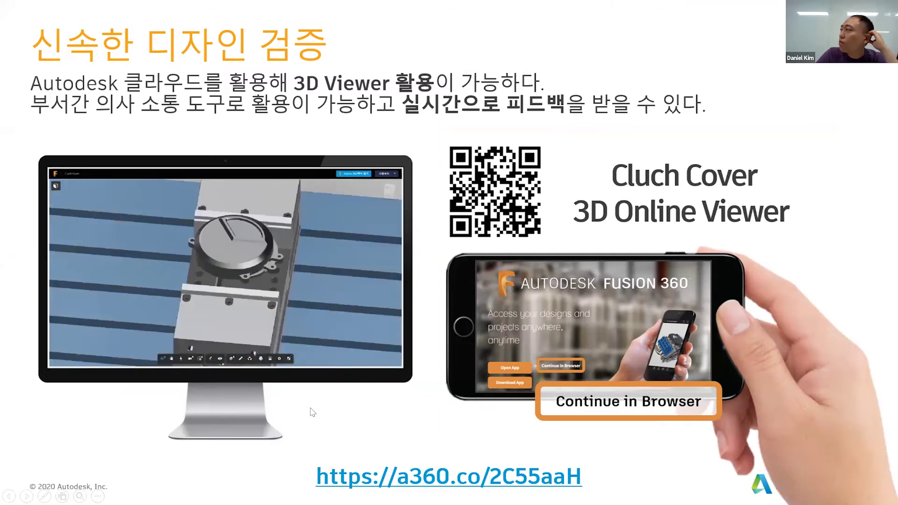
Step: Advance the slide show to the product development image grid and reveal the headings over its four rows
{"action": "key", "text": "Right"}
{"action": "key", "text": "Right"}
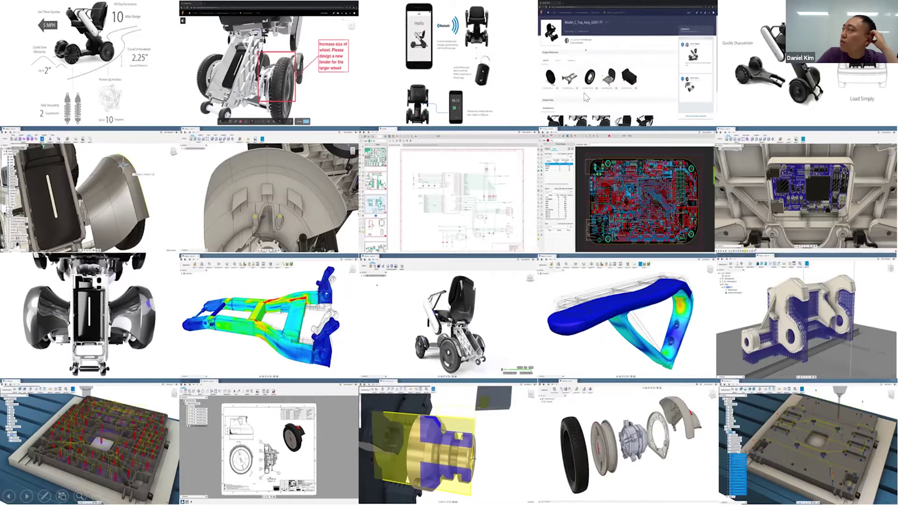
{"action": "key", "text": "Right"}
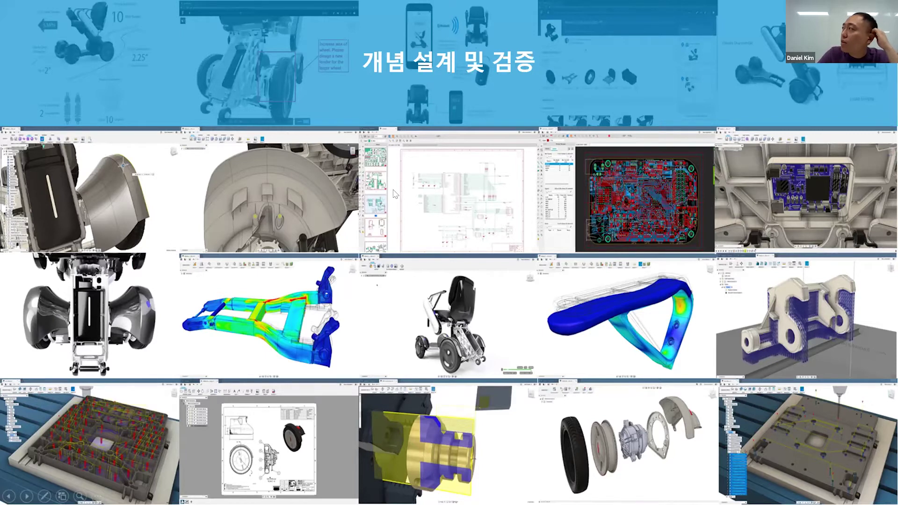
{"action": "key", "text": "Right"}
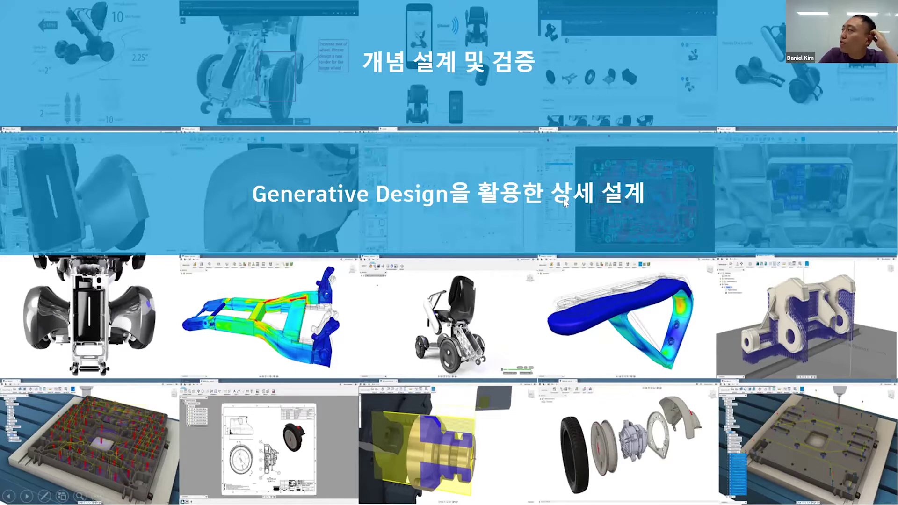
{"action": "key", "text": "Left"}
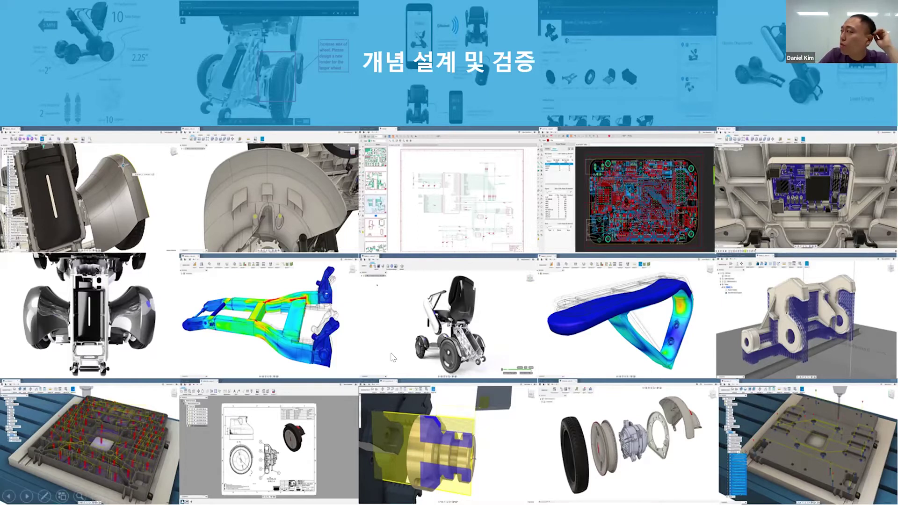
{"action": "left_click", "coordinate": [363, 364]}
{"action": "left_click", "coordinate": [377, 366]}
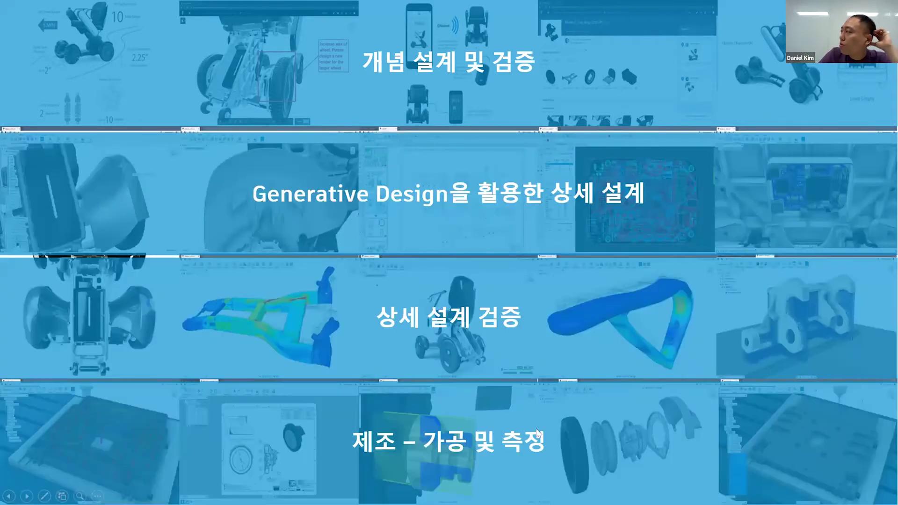
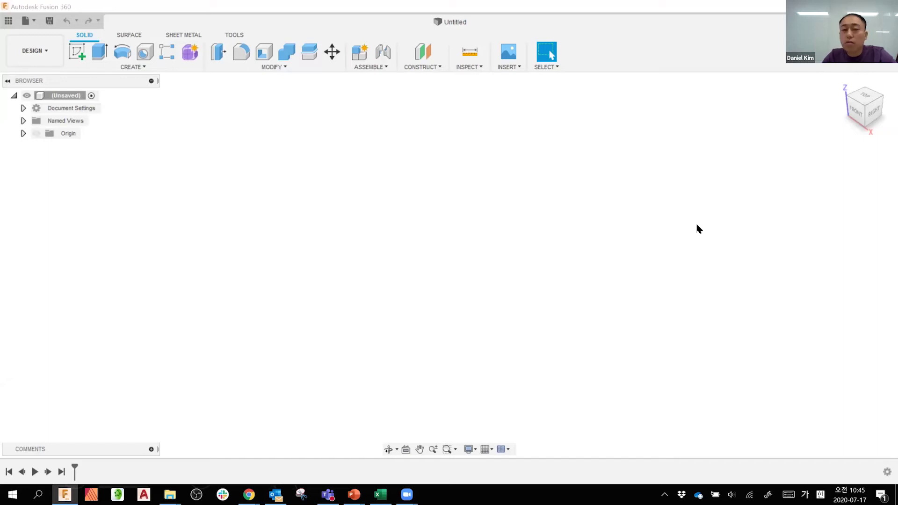
Step: In Fusion 360, magnify the screen to show the account options and Job Status, then close the magnifier
{"action": "mouse_move", "coordinate": [865, 108]}
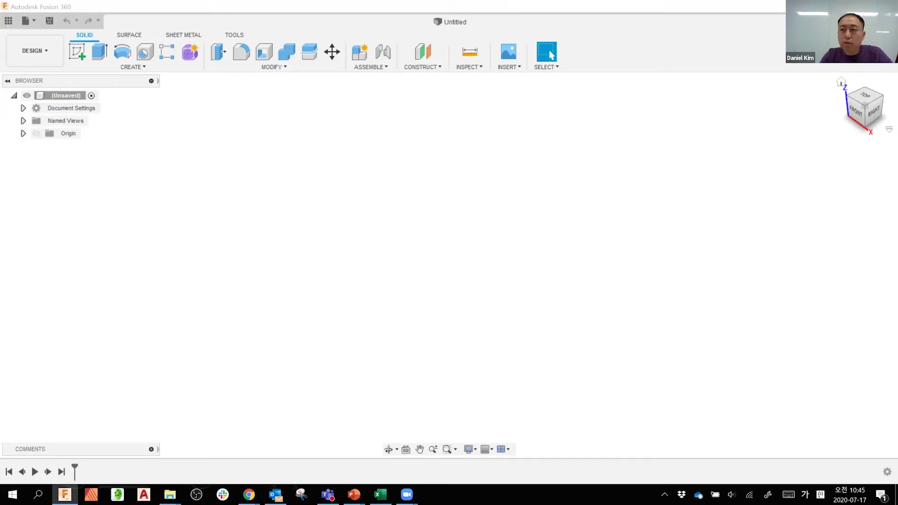
{"action": "key", "text": "super+plus"}
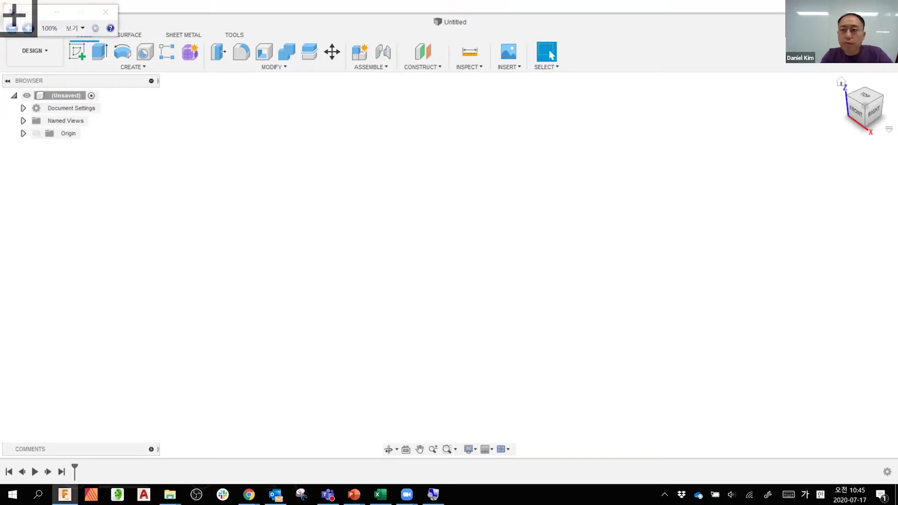
{"action": "key", "text": "super+plus"}
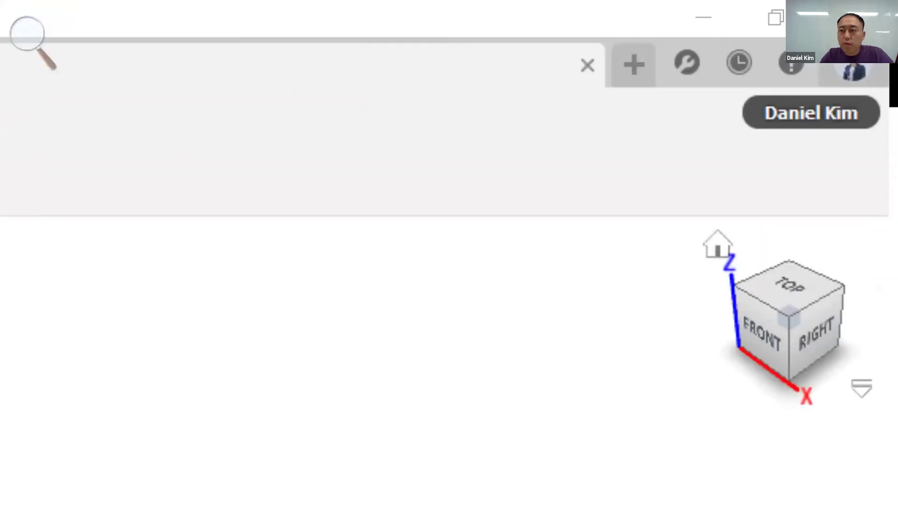
{"action": "left_click", "coordinate": [844, 72]}
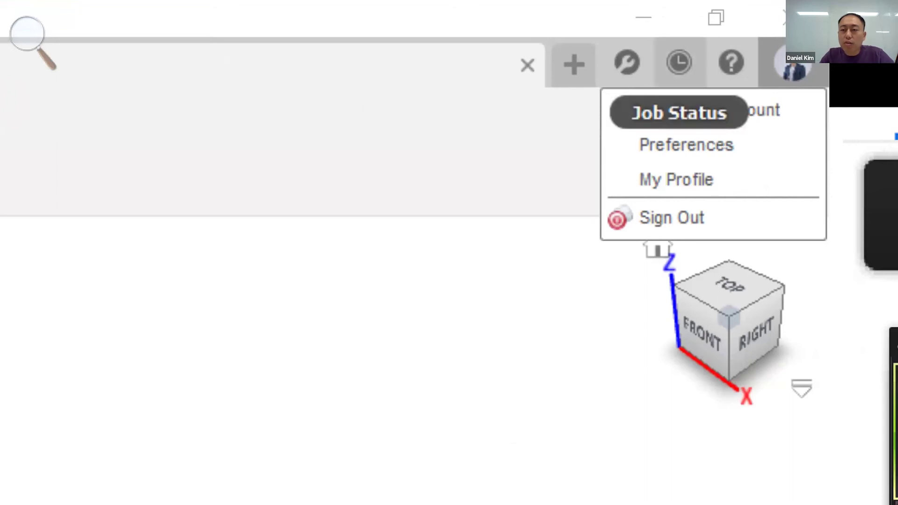
{"action": "left_click", "coordinate": [679, 62]}
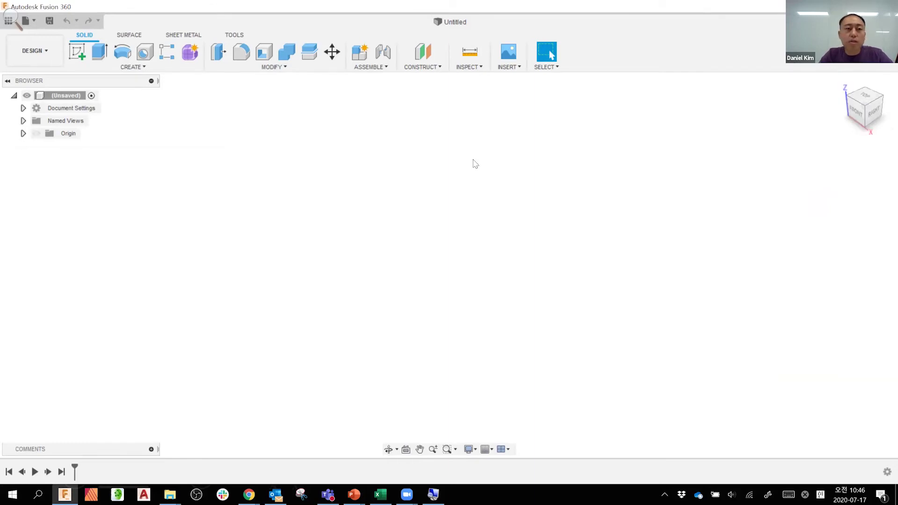
{"action": "left_click", "coordinate": [13, 18]}
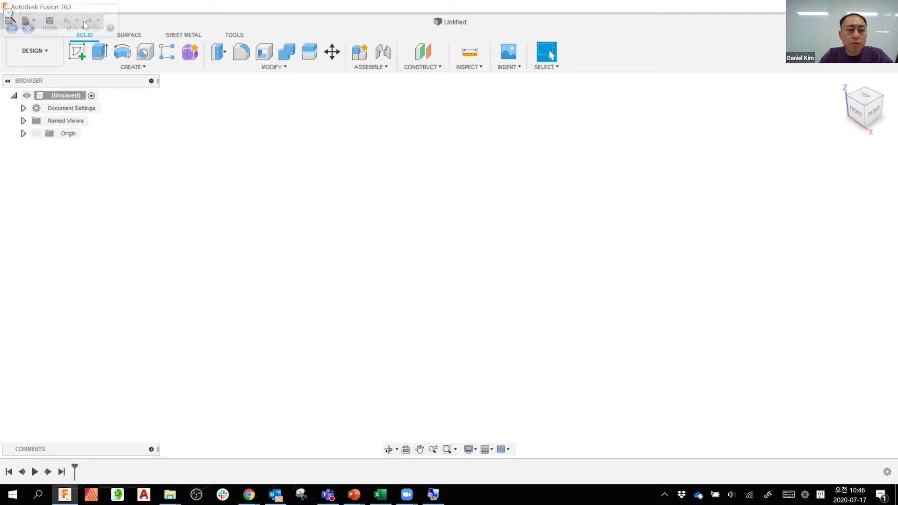
{"action": "left_click", "coordinate": [110, 12]}
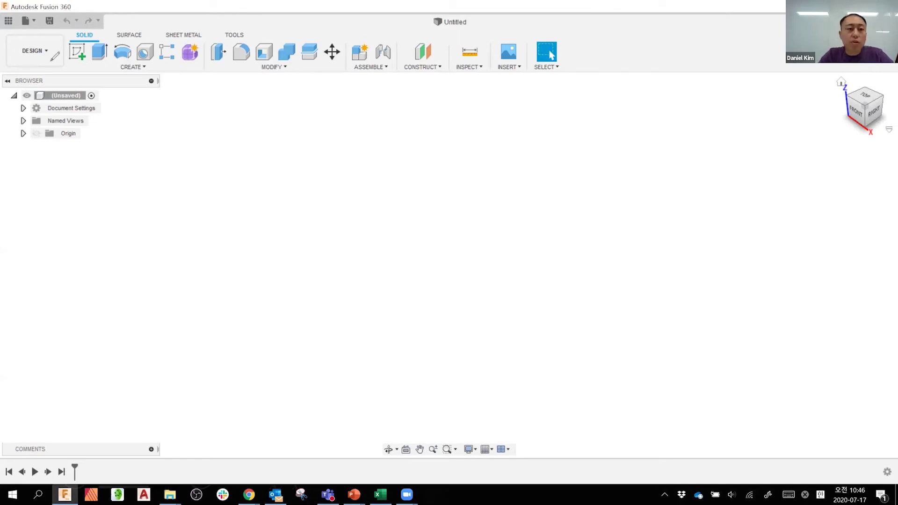
Step: Mark the workspace switcher with the pen and list the available workspaces to examine the Manufacture description
{"action": "left_click", "coordinate": [41, 45]}
{"action": "mouse_move", "coordinate": [48, 66]}
{"action": "left_mouse_down"}
{"action": "mouse_move", "coordinate": [10, 62]}
{"action": "mouse_move", "coordinate": [61, 34]}
{"action": "mouse_move", "coordinate": [56, 70]}
{"action": "left_mouse_up"}
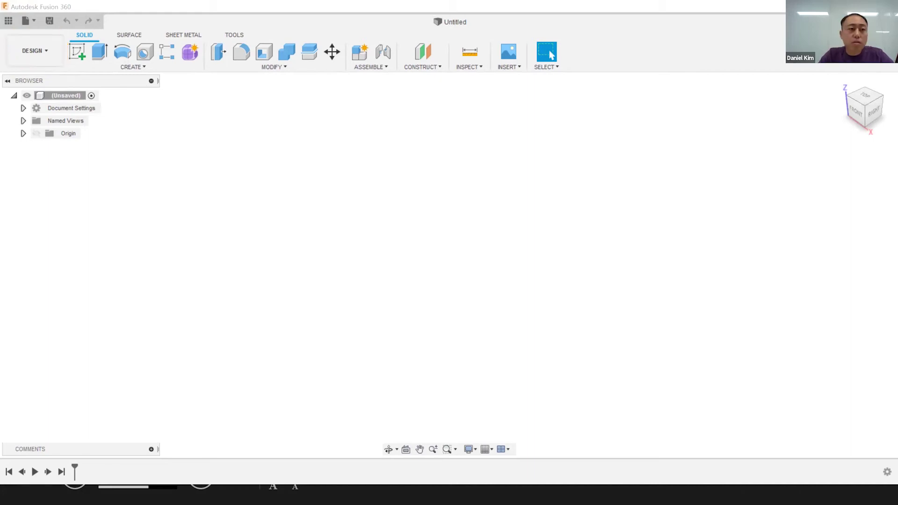
{"action": "left_click", "coordinate": [46, 53]}
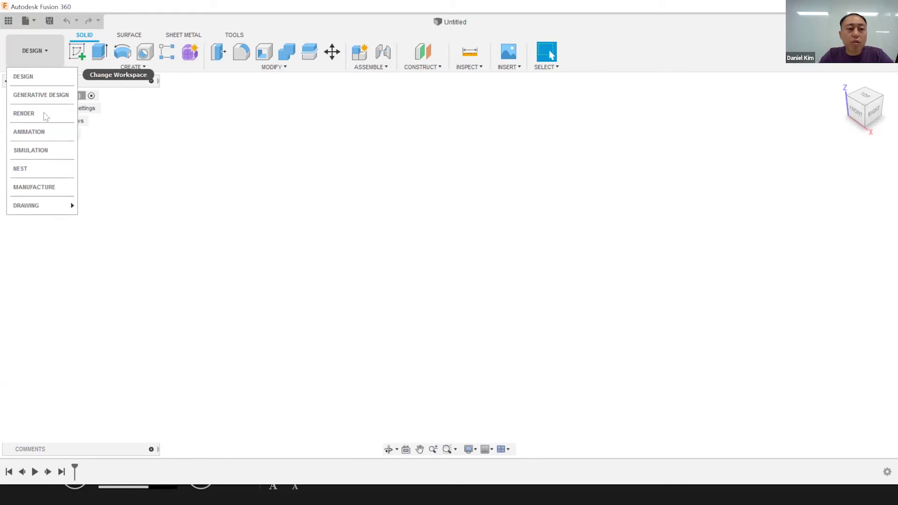
{"action": "mouse_move", "coordinate": [57, 211]}
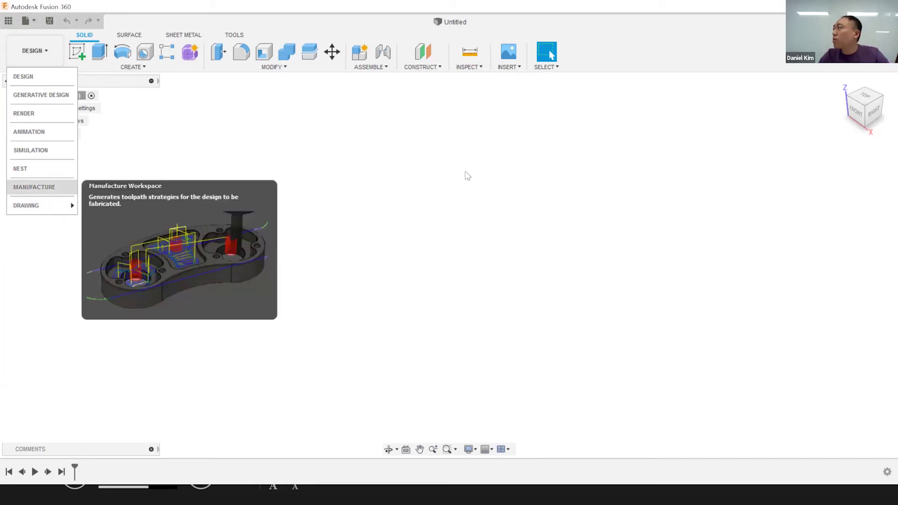
Step: Close the workspace list, switch to the PowerPoint presentation and end its running slide show
{"action": "left_click", "coordinate": [413, 338]}
{"action": "key", "text": "alt+Tab"}
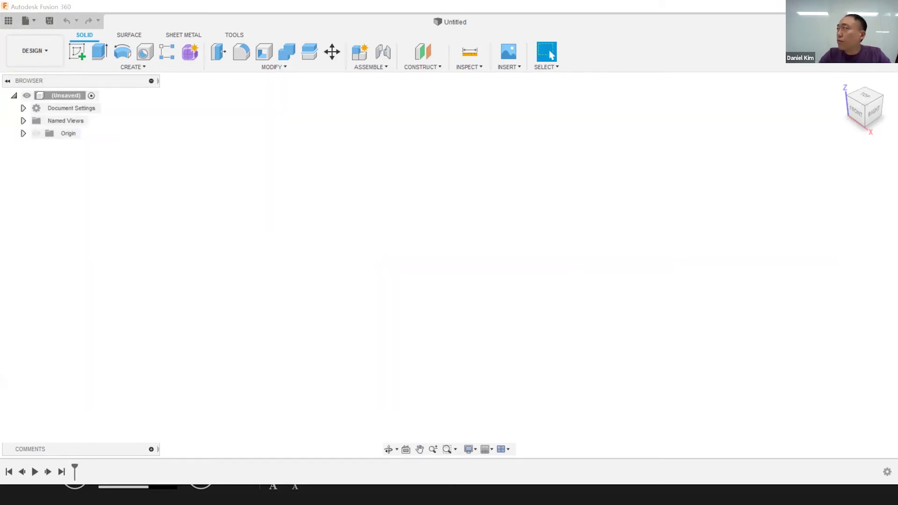
{"action": "key", "text": "alt+Tab"}
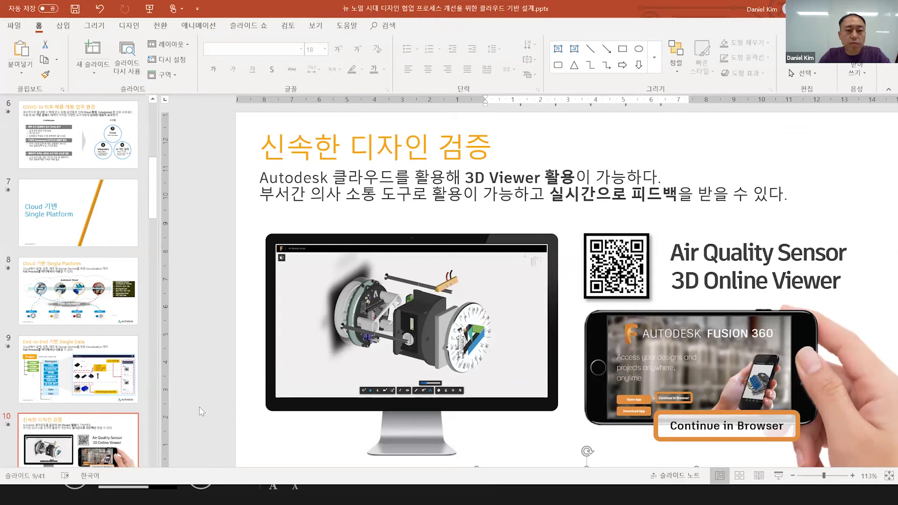
{"action": "key", "text": "alt+Tab"}
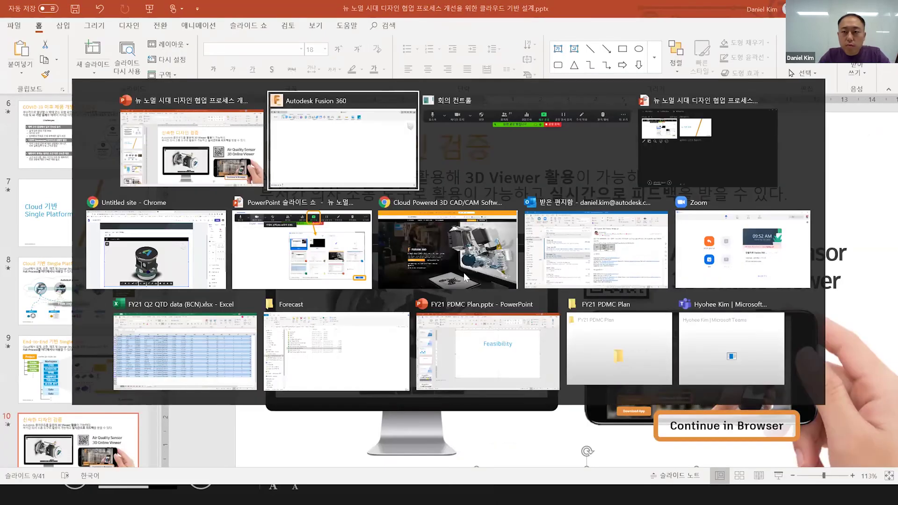
{"action": "key", "text": "alt+Tab"}
{"action": "key", "text": "alt+Tab"}
{"action": "key", "text": "alt+Tab"}
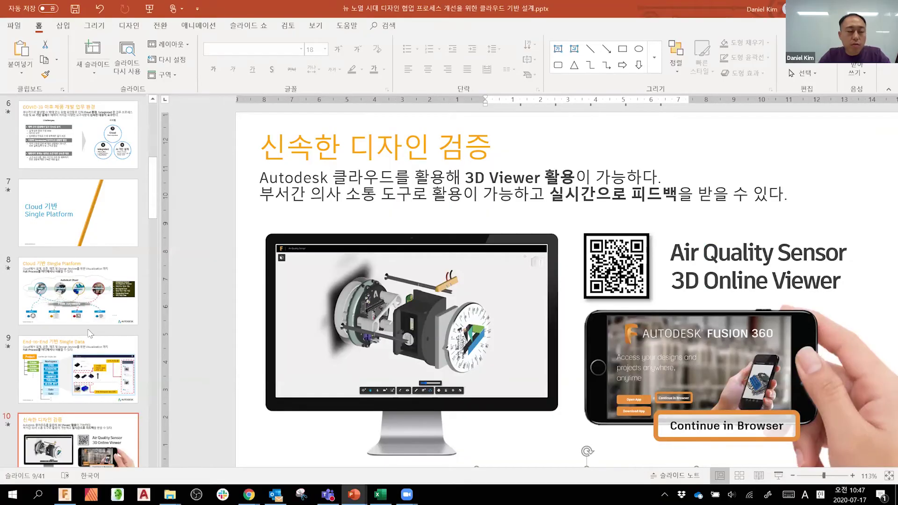
{"action": "left_click", "coordinate": [96, 356]}
{"action": "key", "text": "alt+Tab"}
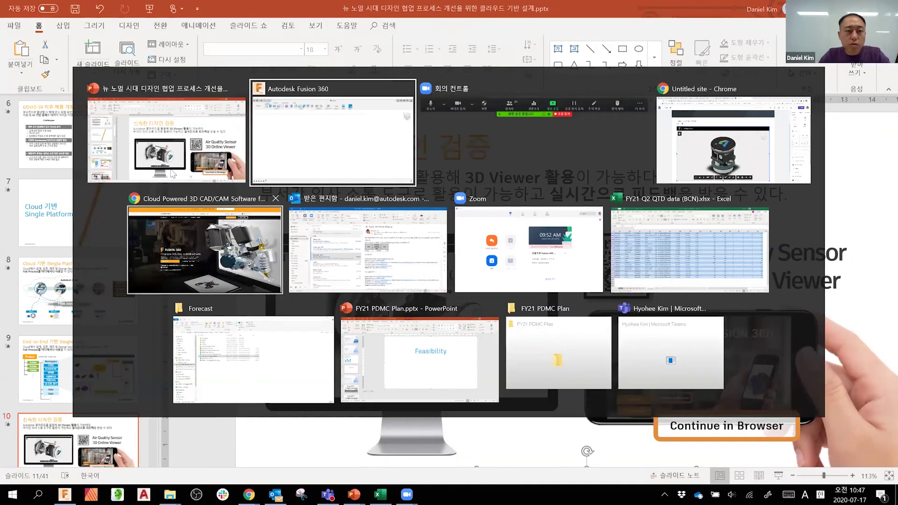
{"action": "key", "text": "Escape"}
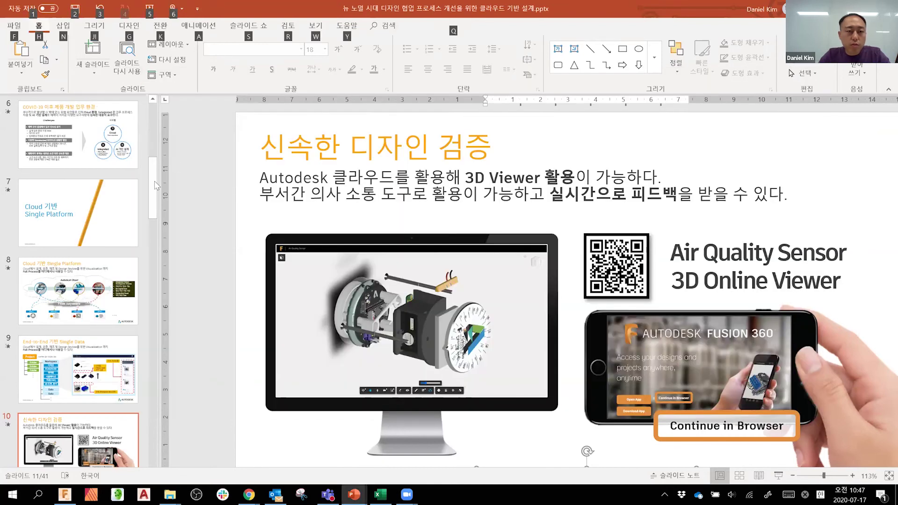
{"action": "left_click", "coordinate": [155, 182]}
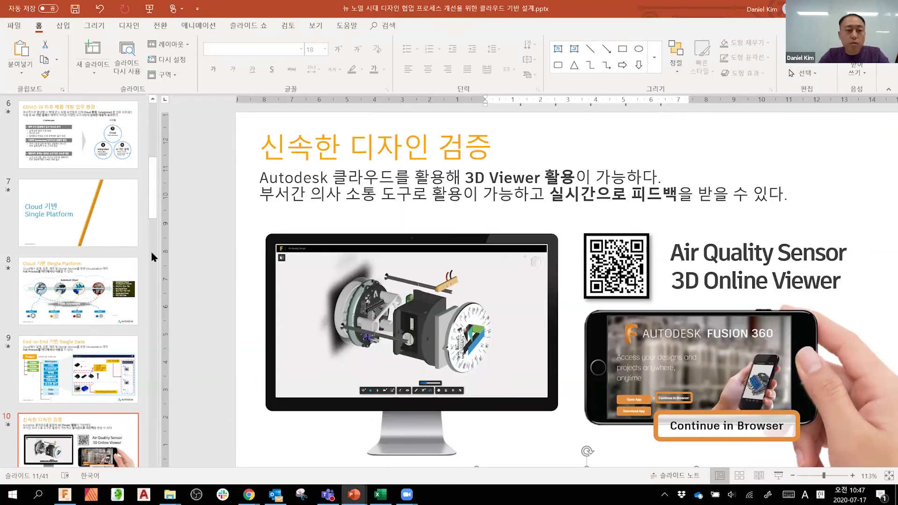
{"action": "key", "text": "alt+Tab"}
{"action": "mouse_move", "coordinate": [353, 492]}
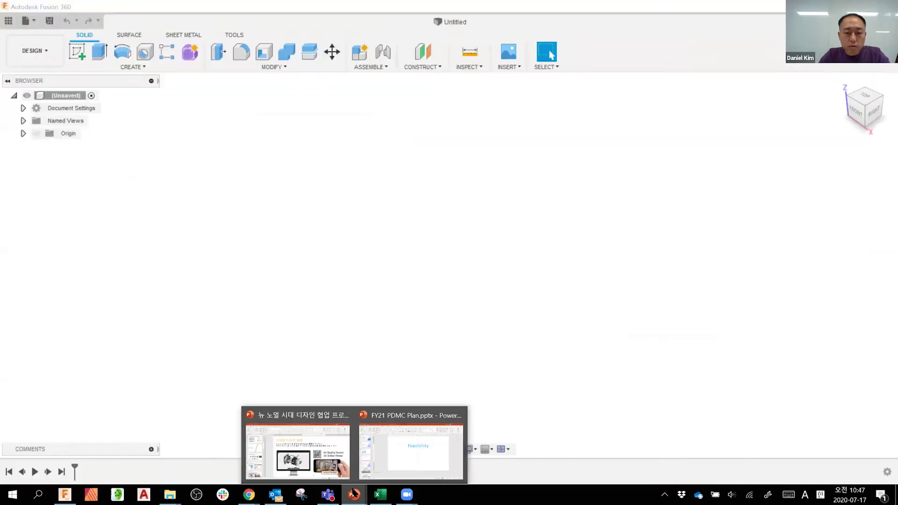
{"action": "left_click", "coordinate": [320, 452]}
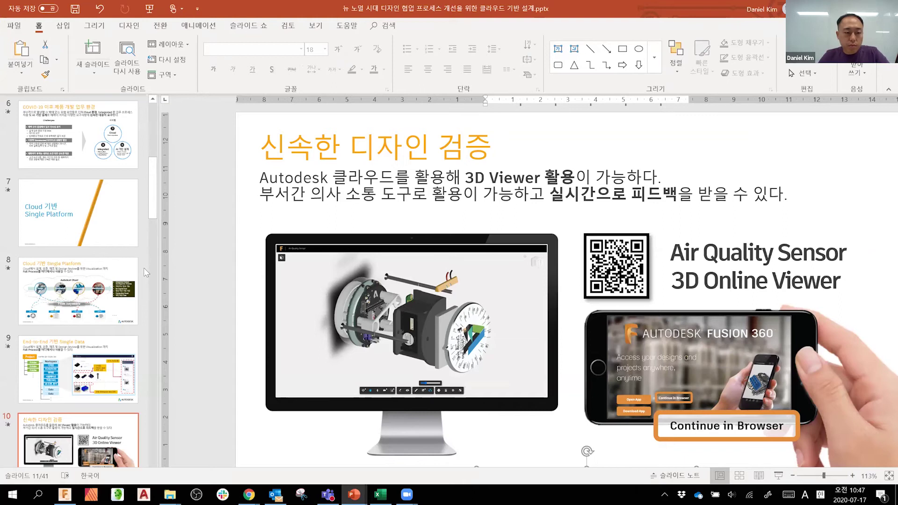
{"action": "key", "text": "Page_Down"}
Step: Switch to Fusion 360 and list the available workspaces to examine the Drawing options From Design and From Animation
{"action": "key", "text": "alt+Tab"}
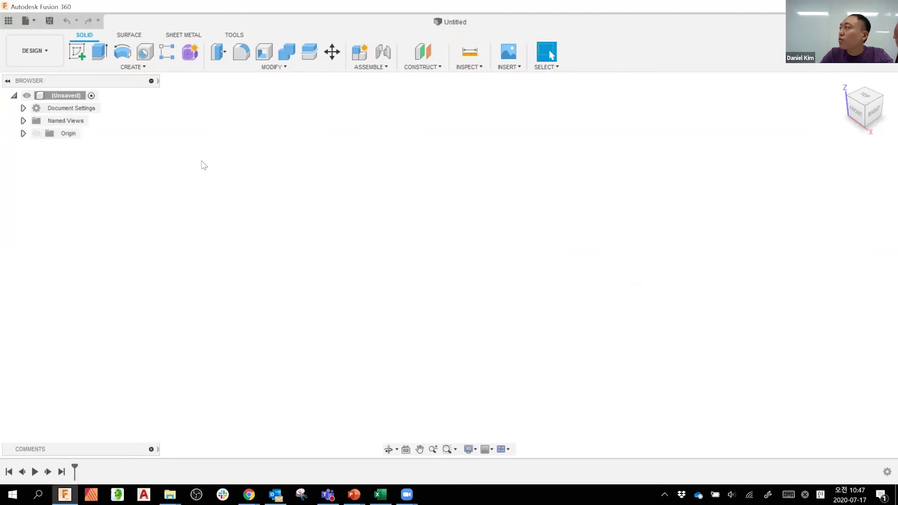
{"action": "left_click", "coordinate": [45, 60]}
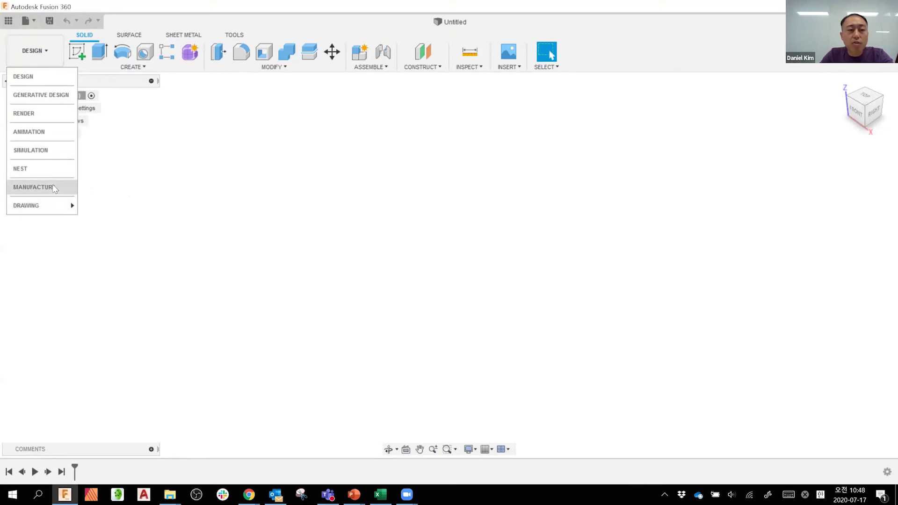
{"action": "mouse_move", "coordinate": [56, 208]}
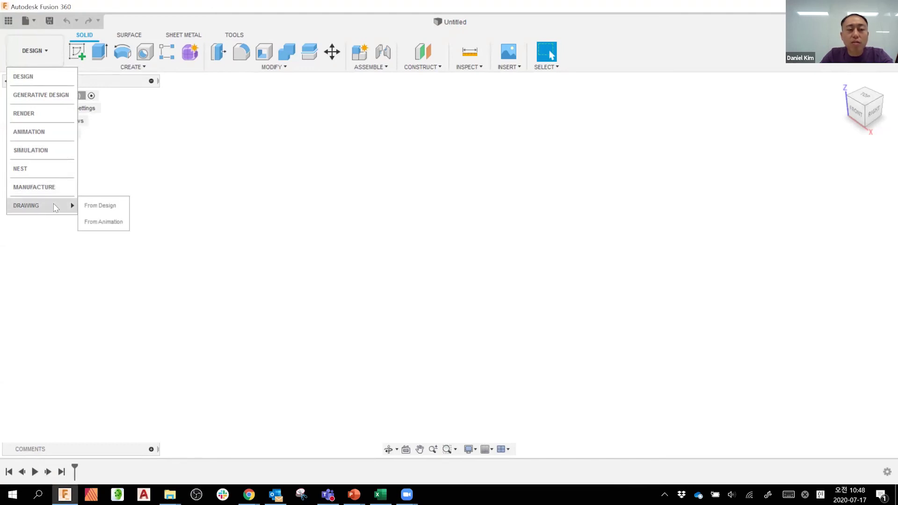
{"action": "left_click", "coordinate": [252, 169]}
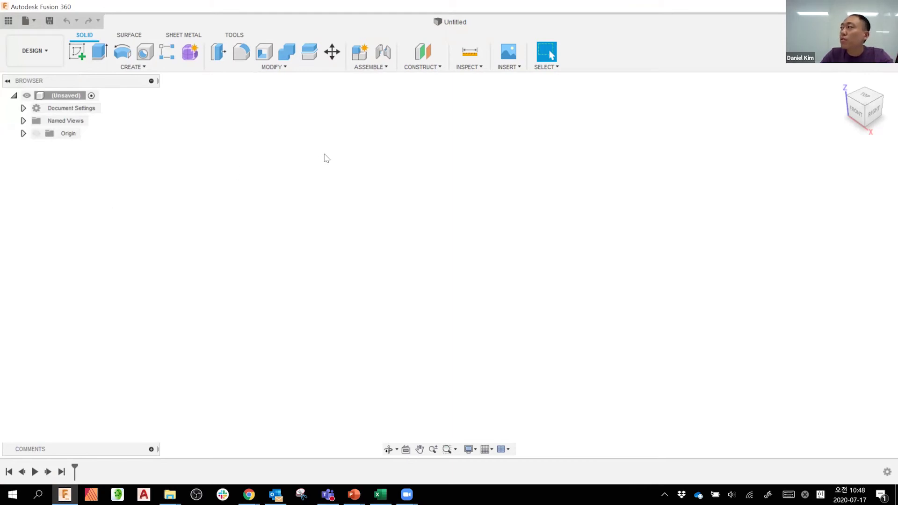
{"action": "left_click", "coordinate": [44, 51]}
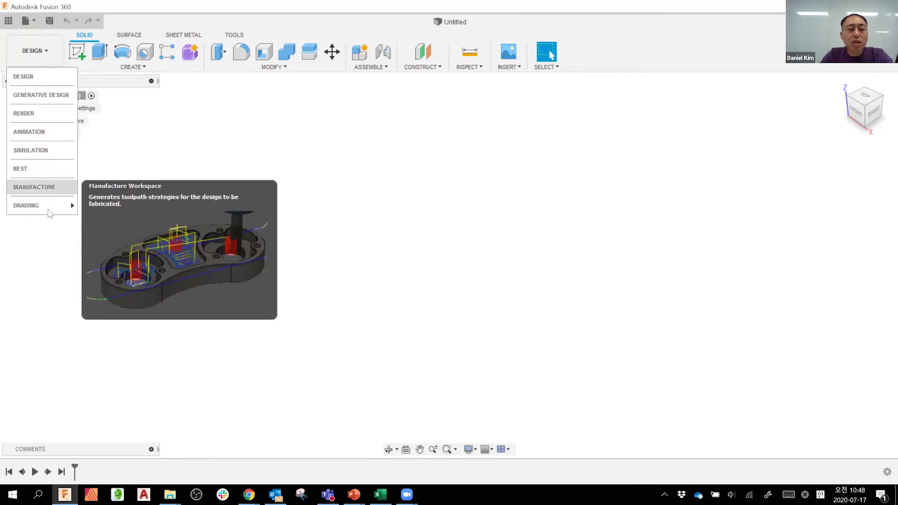
{"action": "mouse_move", "coordinate": [52, 211]}
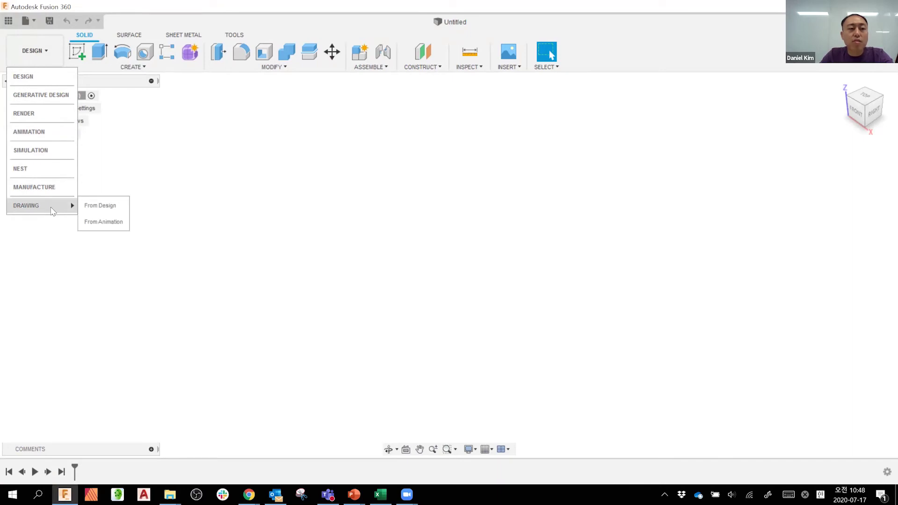
{"action": "left_click", "coordinate": [249, 154]}
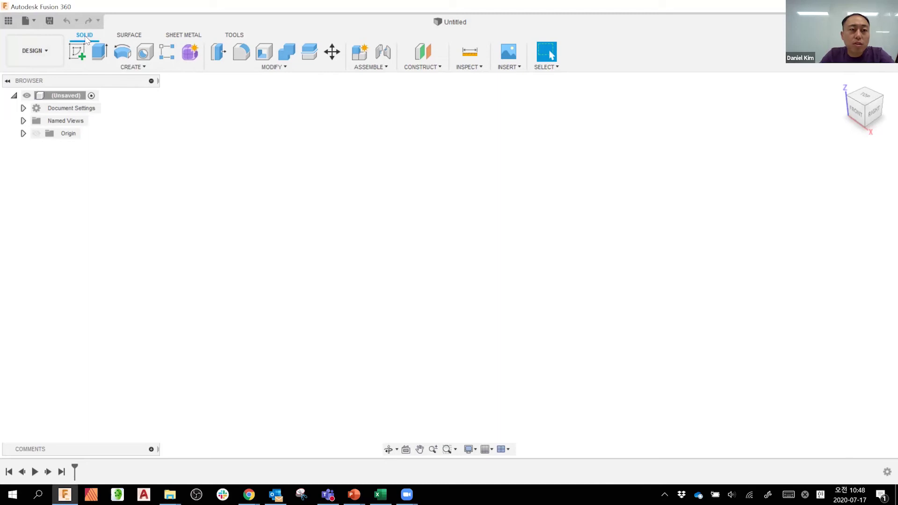
{"action": "left_click", "coordinate": [35, 52]}
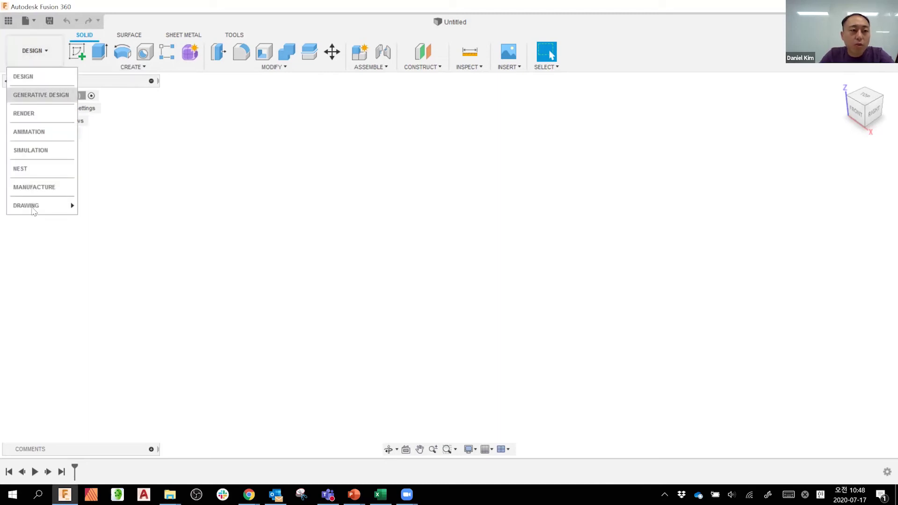
{"action": "left_click", "coordinate": [368, 118]}
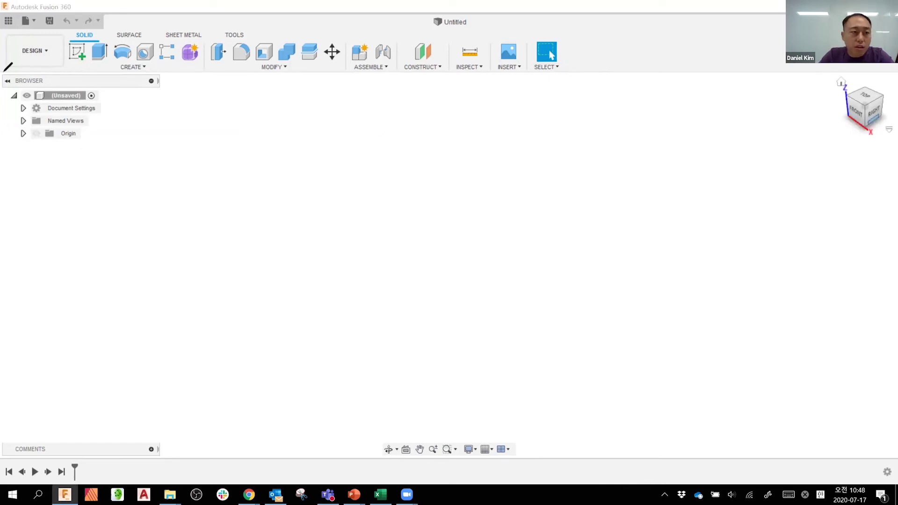
Step: Outline the Browser, timeline, ViewCube, navigation bar and file and save commands with the orange annotation pen
{"action": "left_click_drag", "start_coordinate": [2, 75], "coordinate": [117, 85]}
{"action": "mouse_move", "coordinate": [155, 250]}
{"action": "left_mouse_down"}
{"action": "mouse_move", "coordinate": [109, 281]}
{"action": "mouse_move", "coordinate": [12, 138]}
{"action": "mouse_move", "coordinate": [9, 84]}
{"action": "mouse_move", "coordinate": [61, 97]}
{"action": "left_mouse_up"}
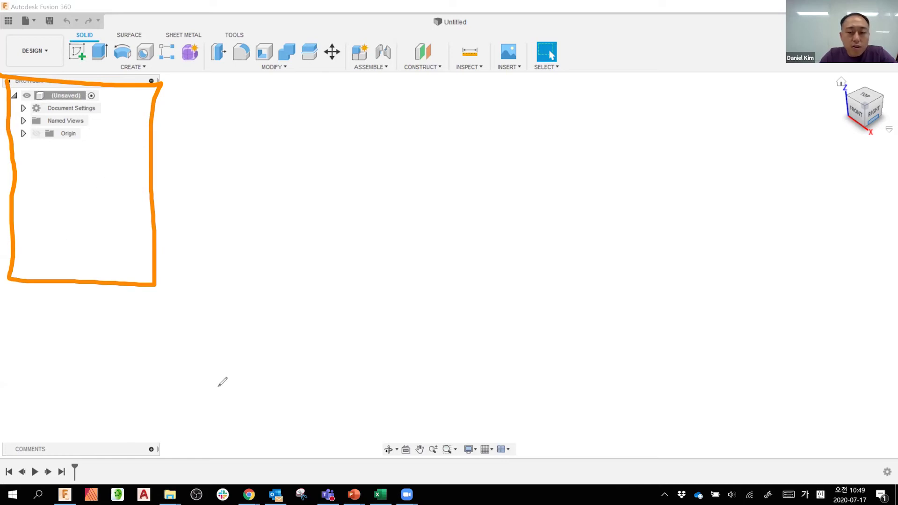
{"action": "mouse_move", "coordinate": [15, 459]}
{"action": "left_mouse_down"}
{"action": "mouse_move", "coordinate": [4, 474]}
{"action": "mouse_move", "coordinate": [264, 484]}
{"action": "mouse_move", "coordinate": [114, 451]}
{"action": "mouse_move", "coordinate": [5, 460]}
{"action": "left_mouse_up"}
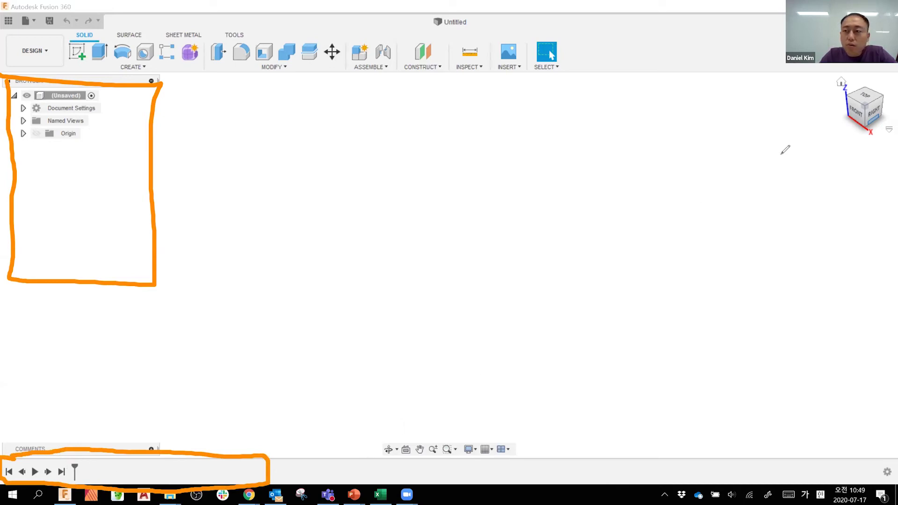
{"action": "mouse_move", "coordinate": [887, 146]}
{"action": "left_mouse_down"}
{"action": "mouse_move", "coordinate": [833, 128]}
{"action": "mouse_move", "coordinate": [814, 100]}
{"action": "left_mouse_up"}
{"action": "mouse_move", "coordinate": [843, 68]}
{"action": "left_mouse_down"}
{"action": "mouse_move", "coordinate": [891, 87]}
{"action": "mouse_move", "coordinate": [881, 147]}
{"action": "left_mouse_up"}
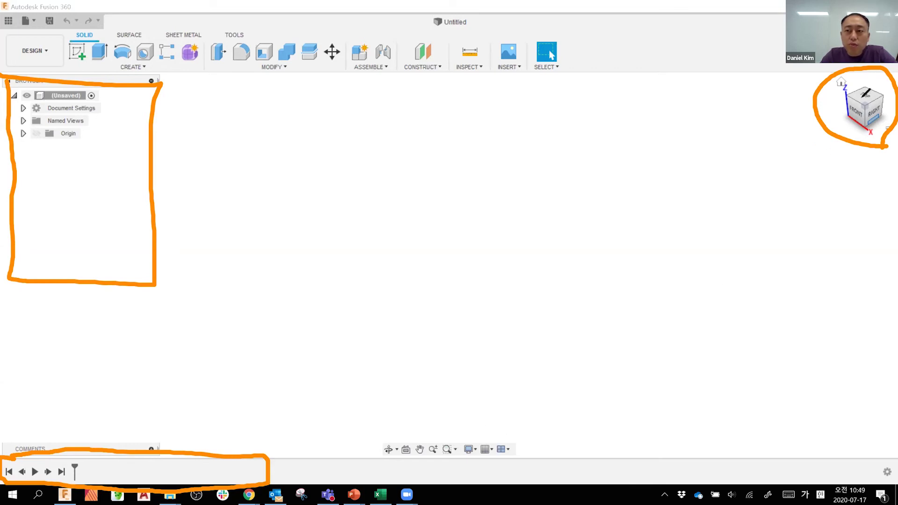
{"action": "mouse_move", "coordinate": [519, 434]}
{"action": "left_mouse_down"}
{"action": "mouse_move", "coordinate": [367, 436]}
{"action": "mouse_move", "coordinate": [522, 439]}
{"action": "mouse_move", "coordinate": [519, 432]}
{"action": "left_mouse_up"}
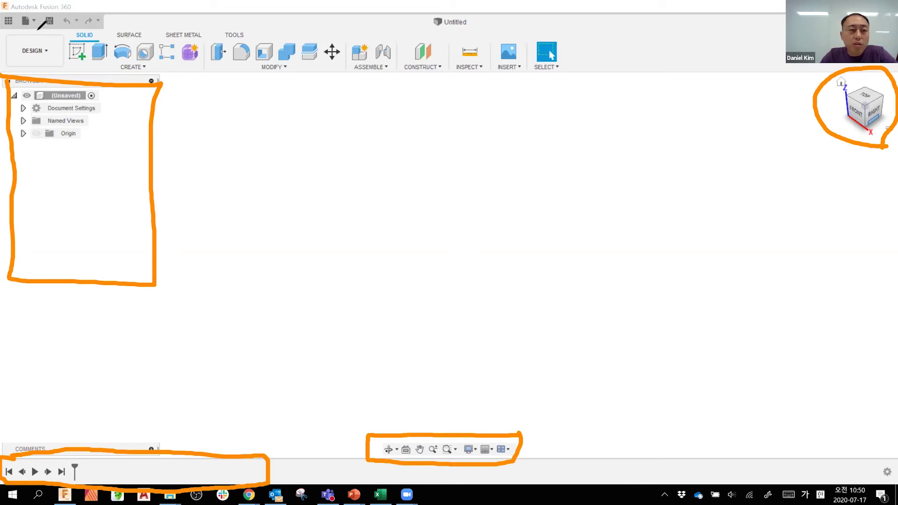
{"action": "mouse_move", "coordinate": [65, 31]}
{"action": "left_mouse_down"}
{"action": "mouse_move", "coordinate": [4, 26]}
{"action": "mouse_move", "coordinate": [4, 13]}
{"action": "mouse_move", "coordinate": [60, 16]}
{"action": "left_mouse_up"}
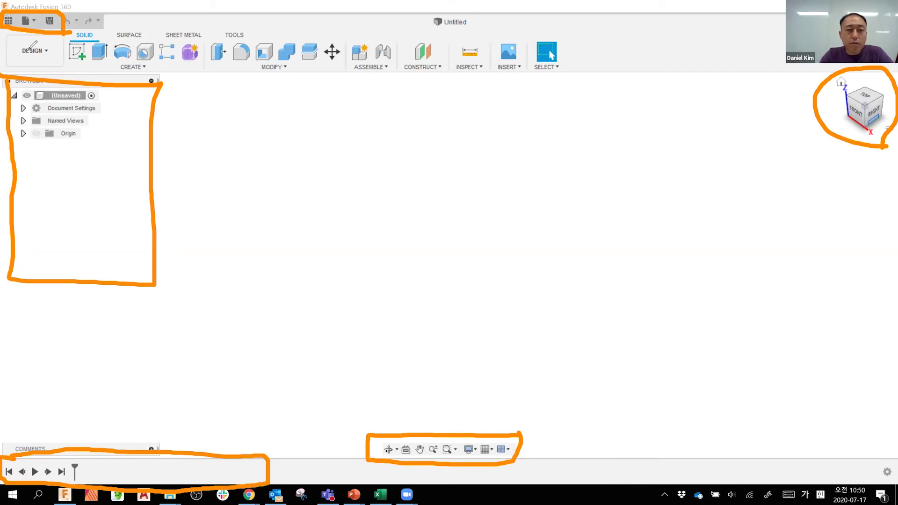
Step: Magnify the file commands and modelling toolbar to examine them, restore the normal screen size and clear the pen marks
{"action": "key", "text": "super+plus"}
{"action": "key", "text": "super+plus"}
{"action": "key", "text": "super+plus"}
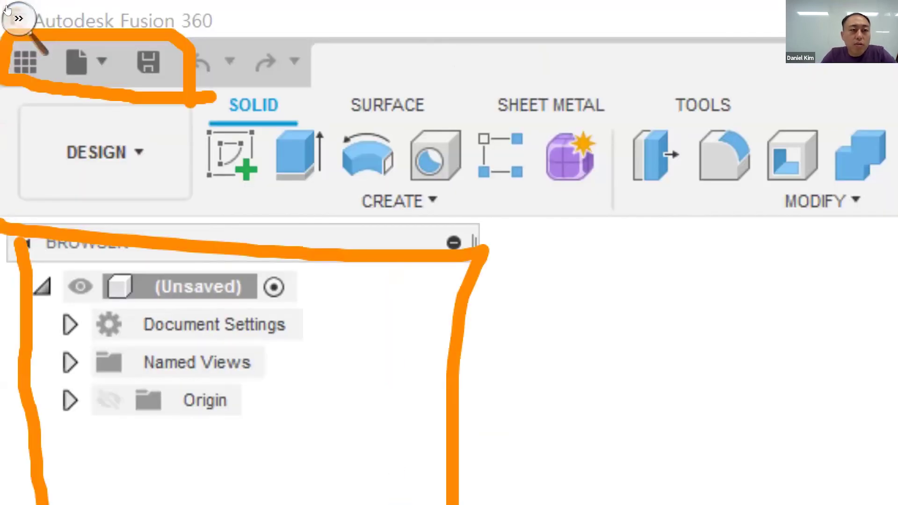
{"action": "left_click", "coordinate": [9, 9]}
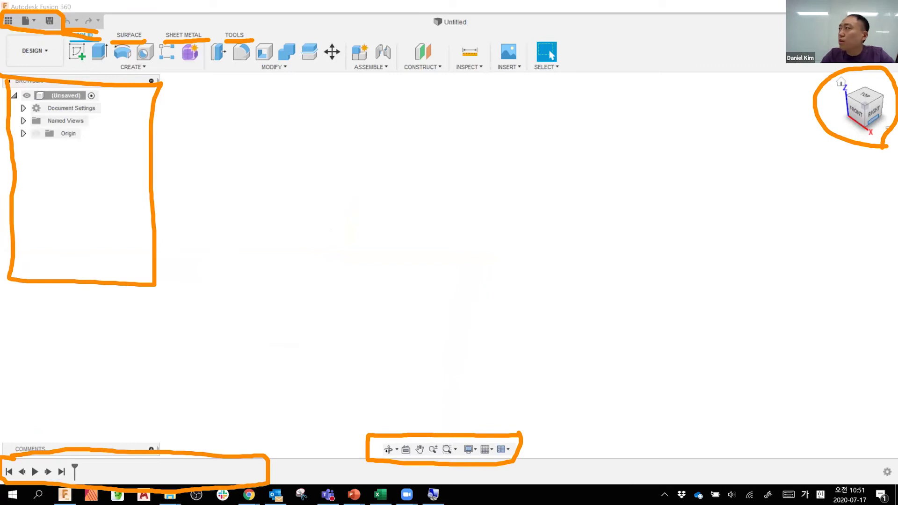
{"action": "left_click", "coordinate": [186, 194]}
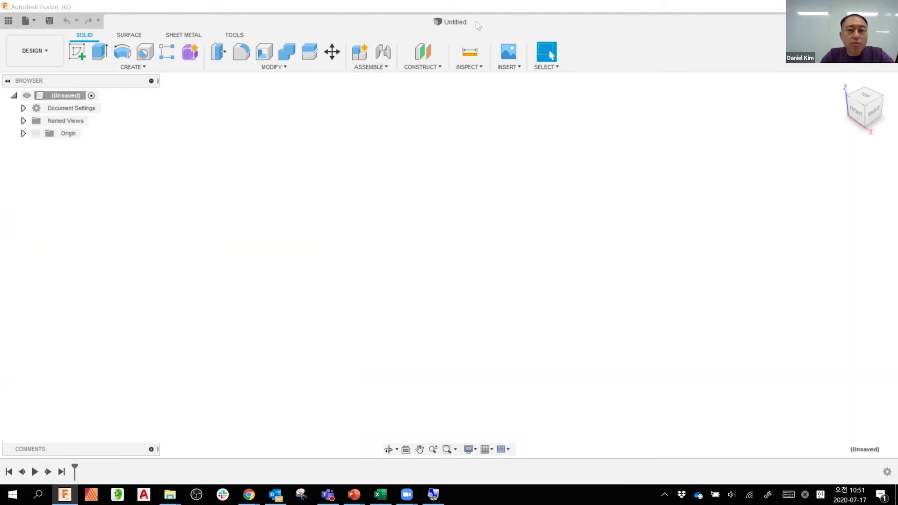
Step: Set the unsaved root component to not capture design history and confirm the change
{"action": "right_click", "coordinate": [61, 97]}
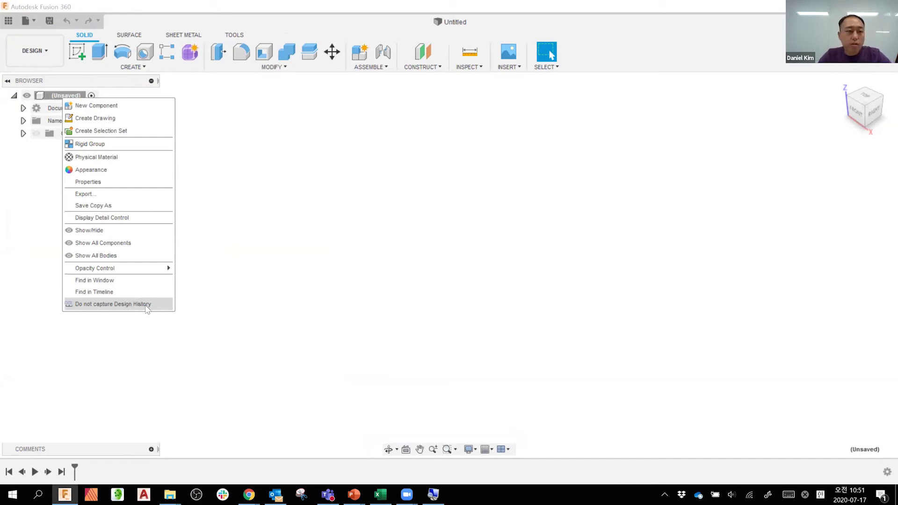
{"action": "left_click", "coordinate": [278, 171]}
{"action": "right_click", "coordinate": [55, 96]}
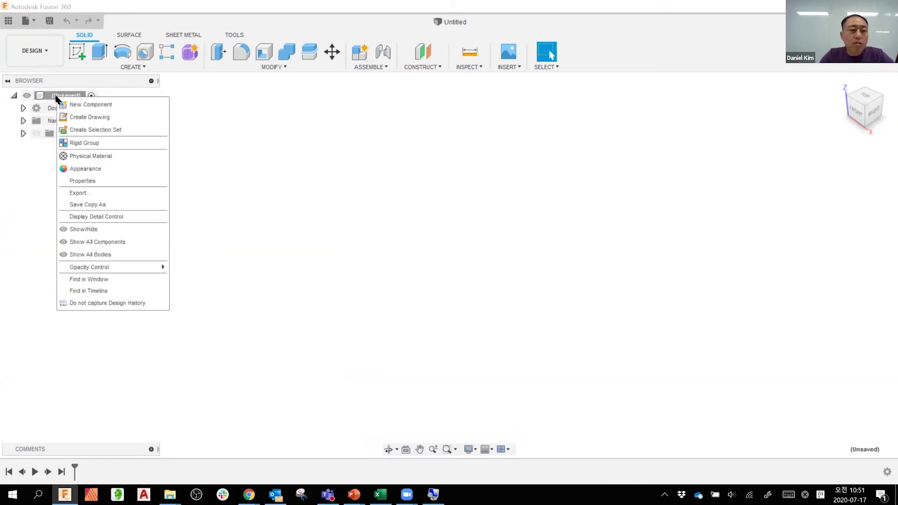
{"action": "left_click", "coordinate": [122, 304]}
{"action": "left_click", "coordinate": [462, 260]}
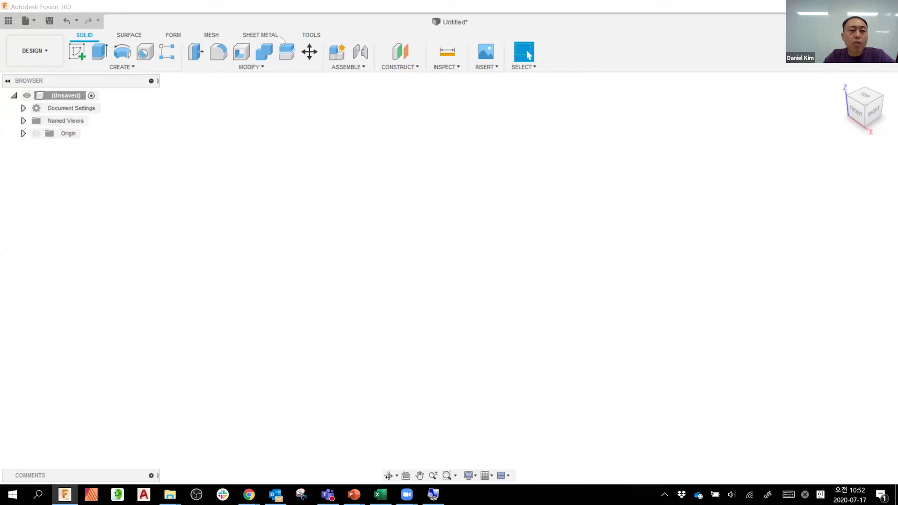
Step: Display the Form and Mesh tool sets in the Design workspace, ending on Mesh
{"action": "left_click", "coordinate": [176, 36]}
{"action": "left_click", "coordinate": [216, 38]}
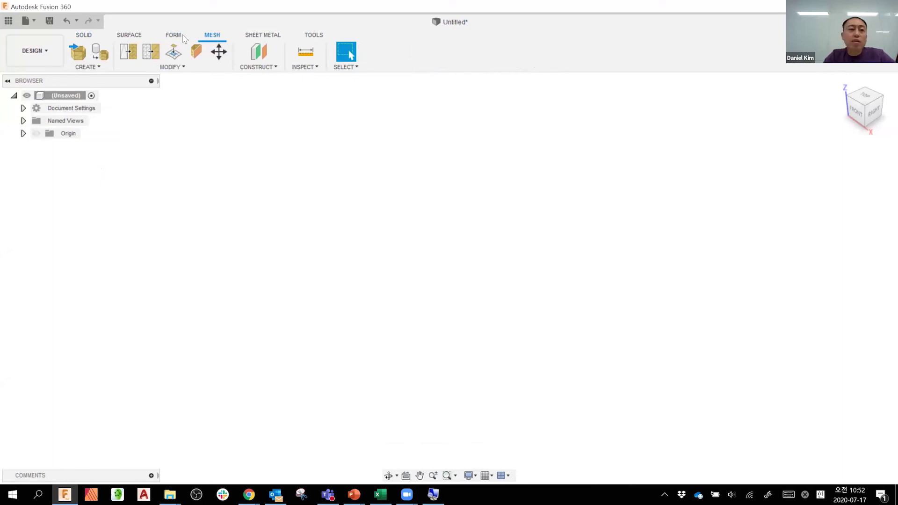
{"action": "left_click", "coordinate": [182, 38]}
{"action": "left_click", "coordinate": [208, 39]}
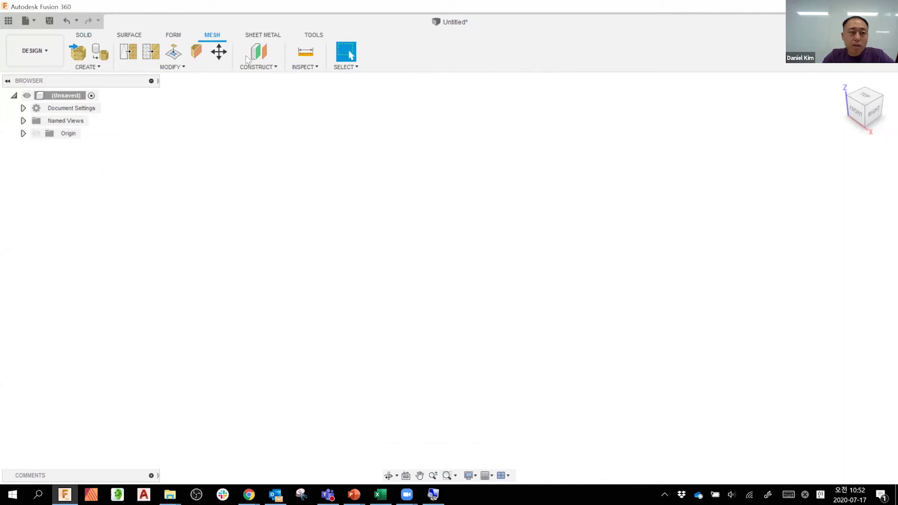
Step: View the workspace list, dismiss it, and expand and collapse the Comments area
{"action": "left_click", "coordinate": [38, 55]}
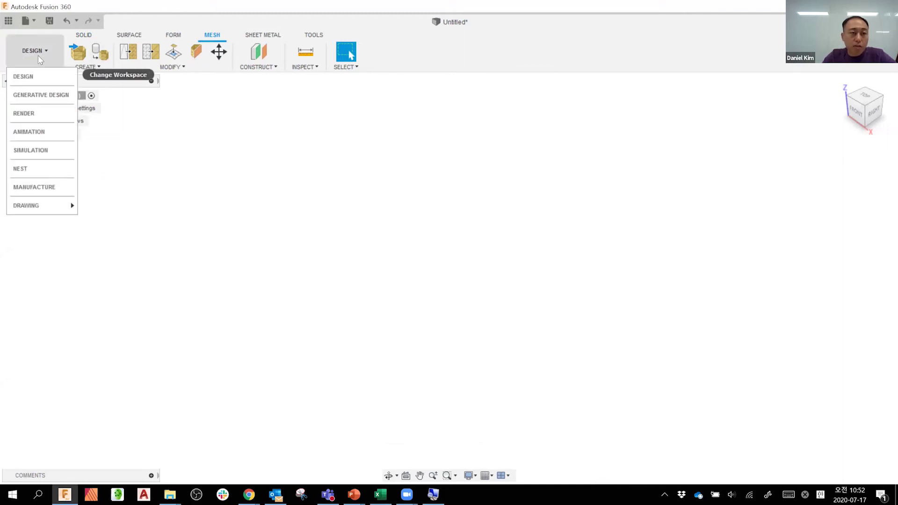
{"action": "left_click", "coordinate": [584, 135]}
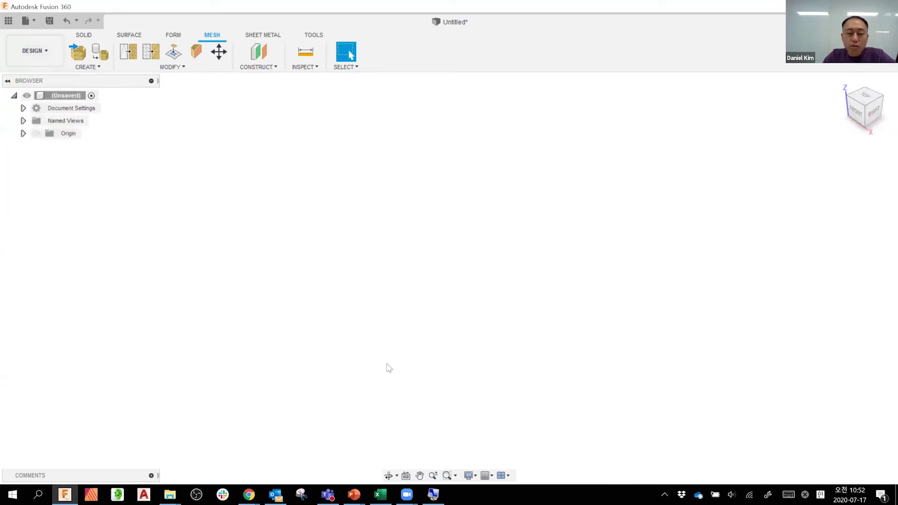
{"action": "left_click", "coordinate": [151, 476]}
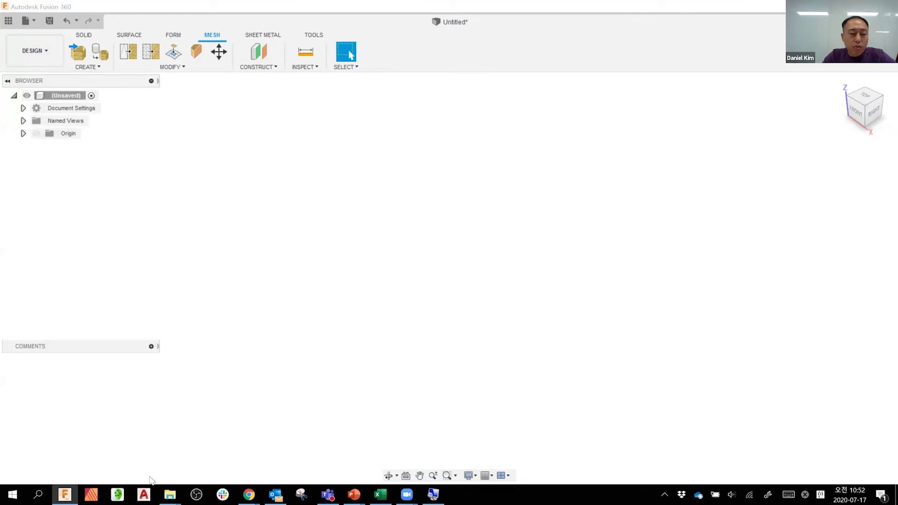
{"action": "left_click", "coordinate": [150, 347]}
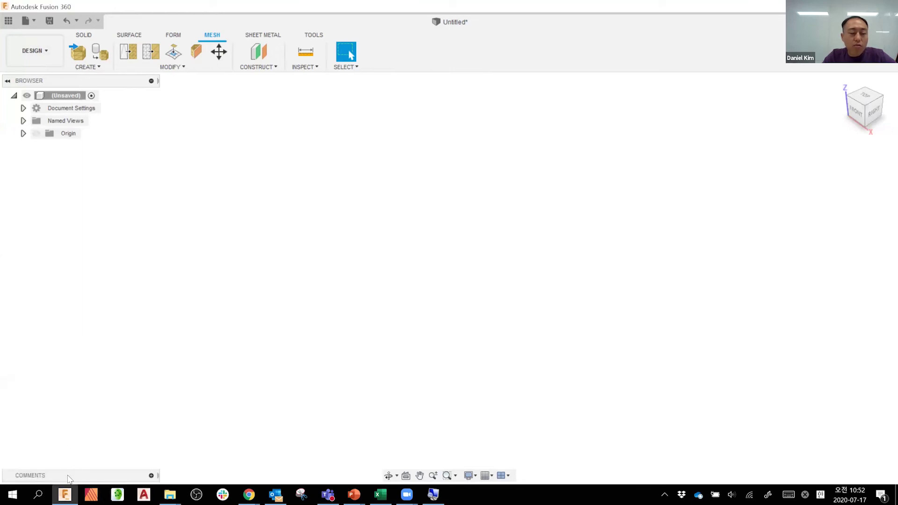
Step: Review the file commands, including the 3D Print entry and the drawing and sharing options, and dismiss the list
{"action": "left_click", "coordinate": [34, 24]}
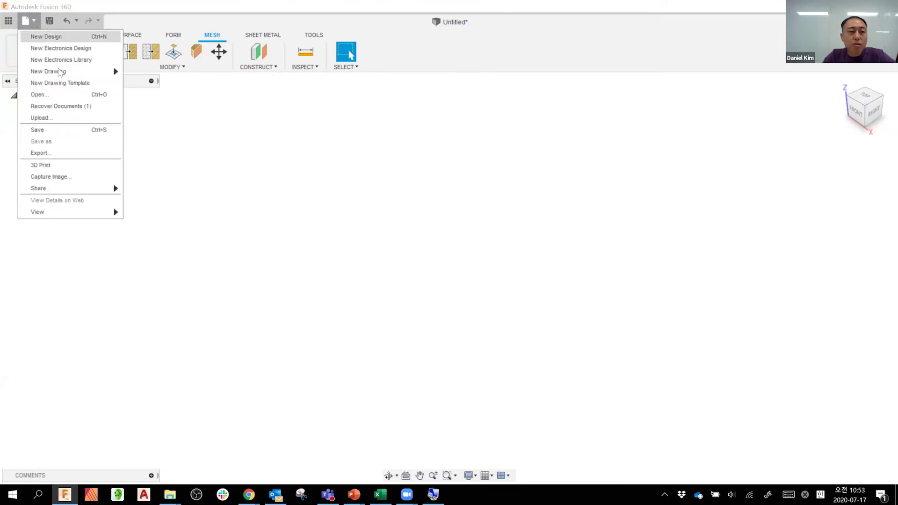
{"action": "mouse_move", "coordinate": [75, 71]}
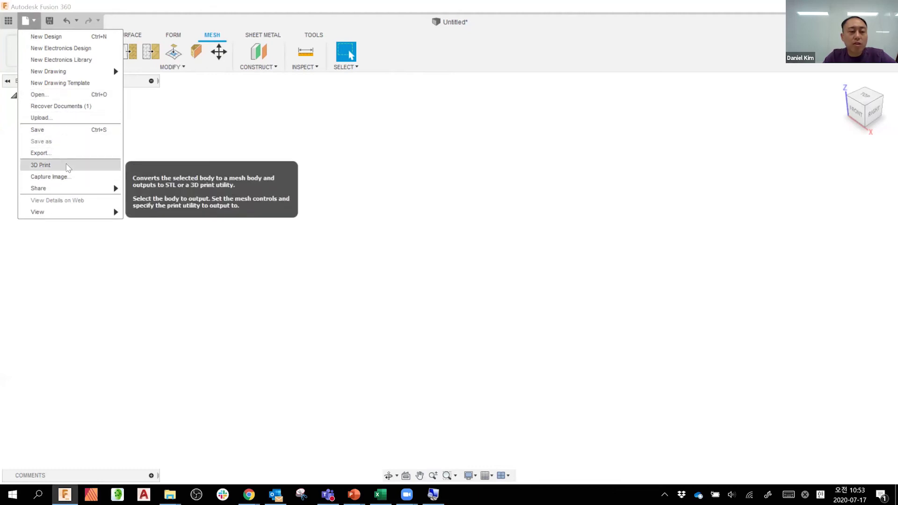
{"action": "mouse_move", "coordinate": [97, 188]}
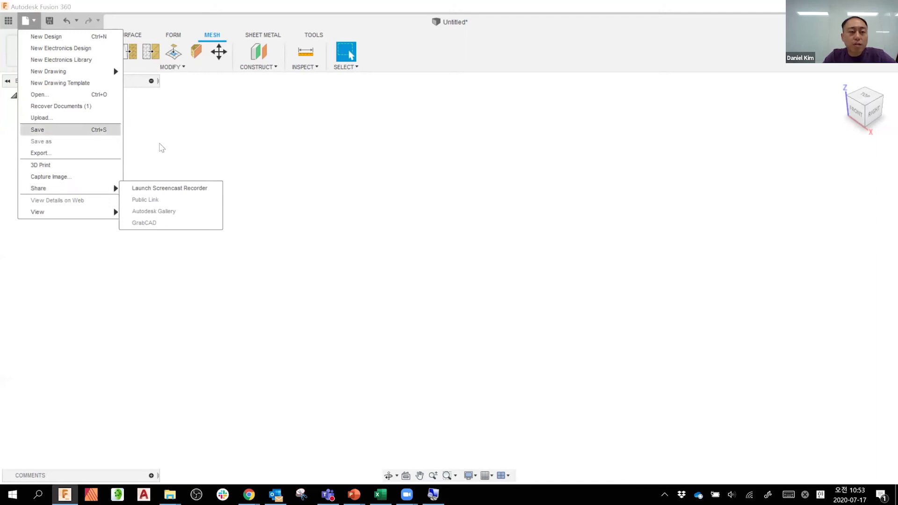
{"action": "left_click", "coordinate": [571, 176]}
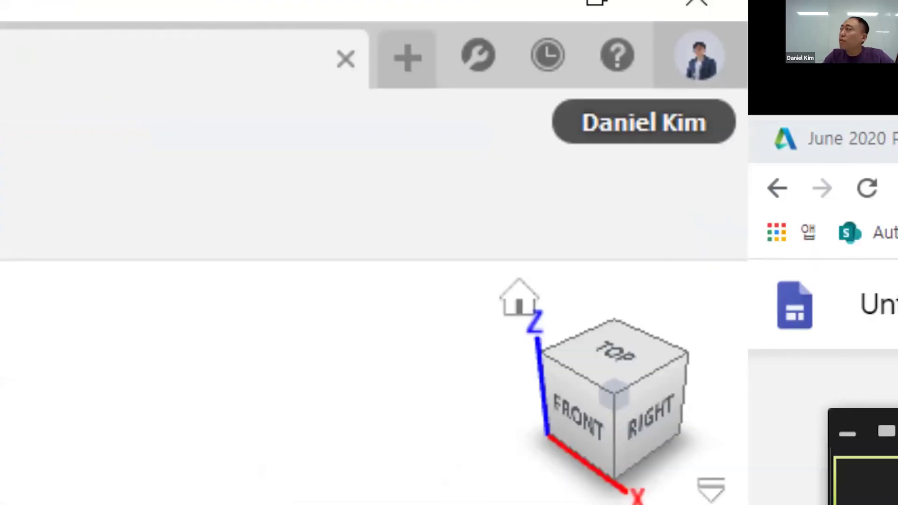
Step: Open the account's Preferences, reposition the dialog and review the available user languages without changing the selection
{"action": "left_click", "coordinate": [699, 57]}
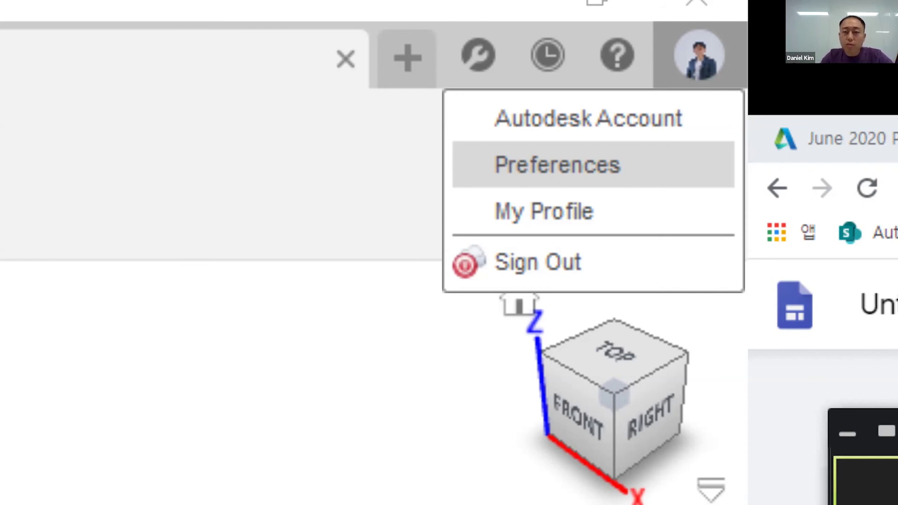
{"action": "left_click", "coordinate": [557, 164]}
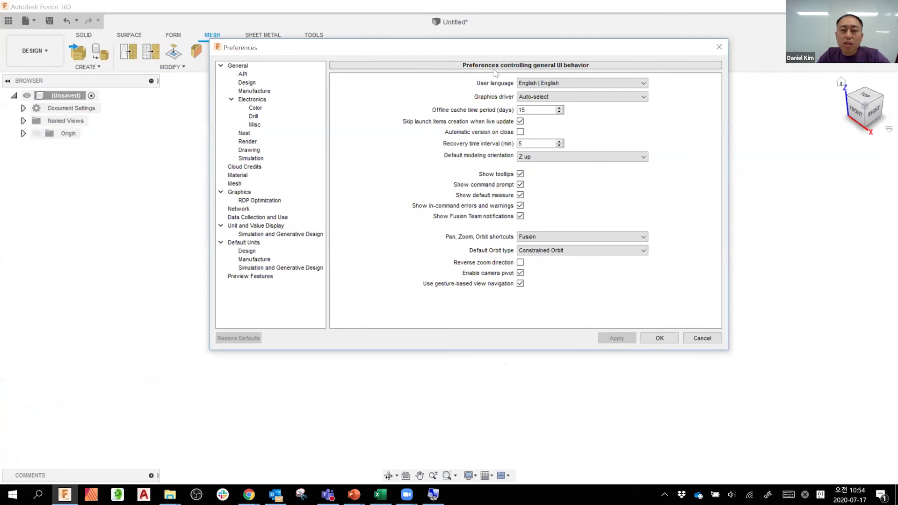
{"action": "left_click_drag", "start_coordinate": [508, 47], "coordinate": [482, 86]}
{"action": "left_click", "coordinate": [619, 122]}
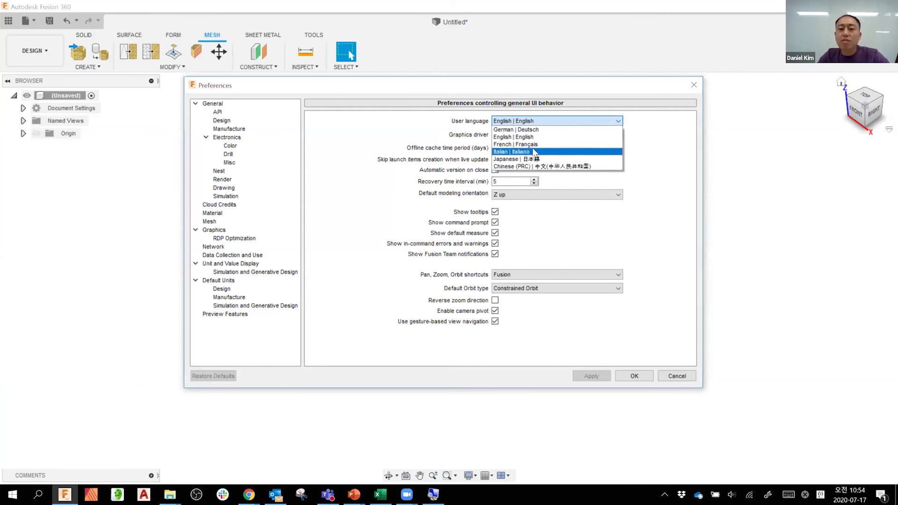
{"action": "left_click", "coordinate": [741, 211]}
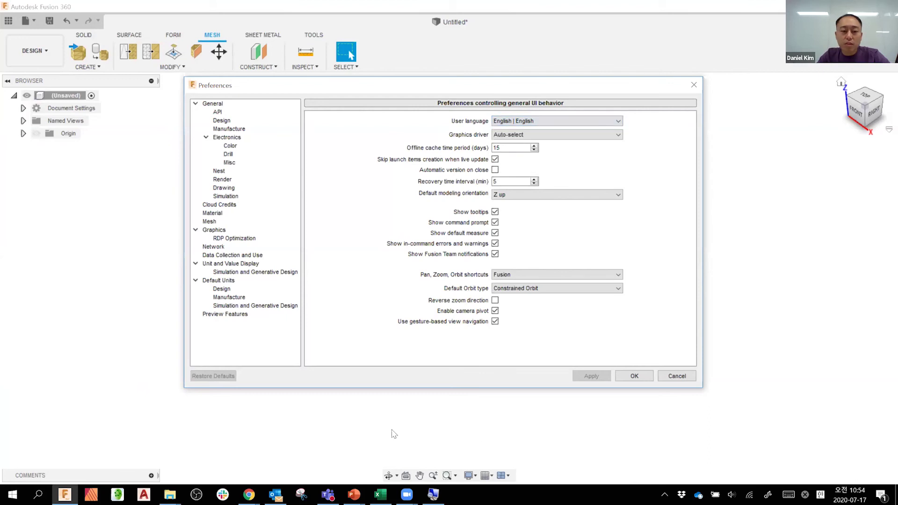
{"action": "left_click", "coordinate": [249, 494]}
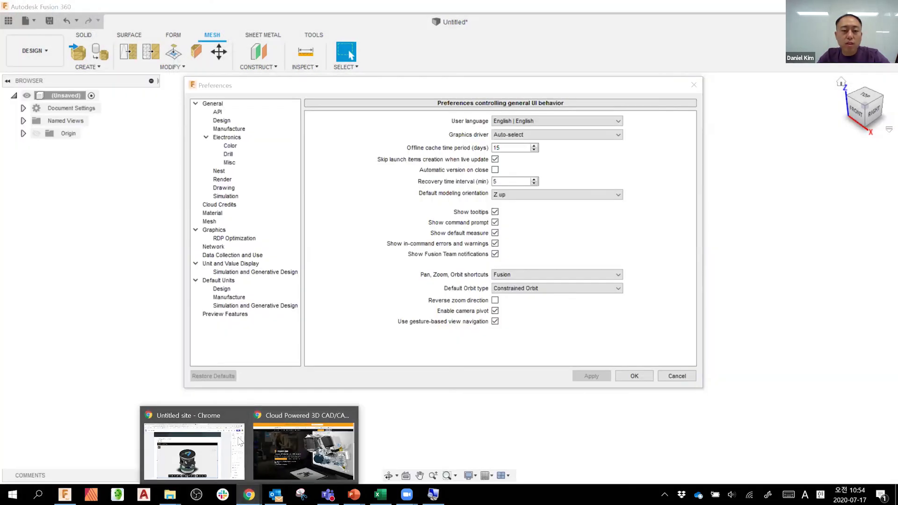
{"action": "left_click", "coordinate": [606, 169]}
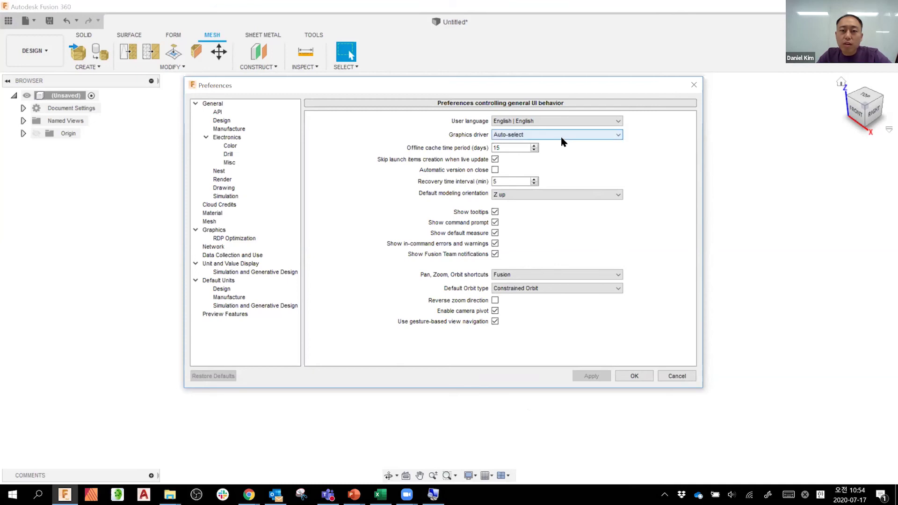
Step: Review the graphics driver choices, highlight the offline cache time period, and close the preferences without saving
{"action": "left_click", "coordinate": [506, 135]}
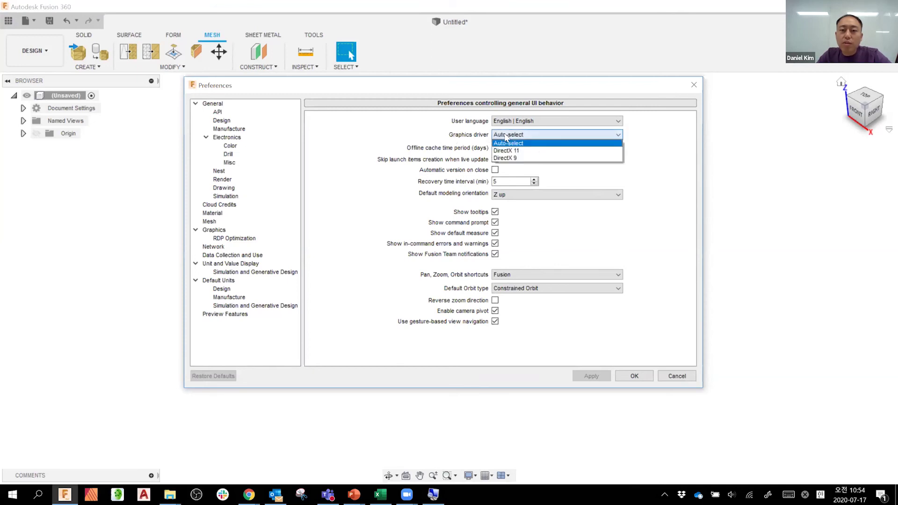
{"action": "left_click", "coordinate": [532, 145]}
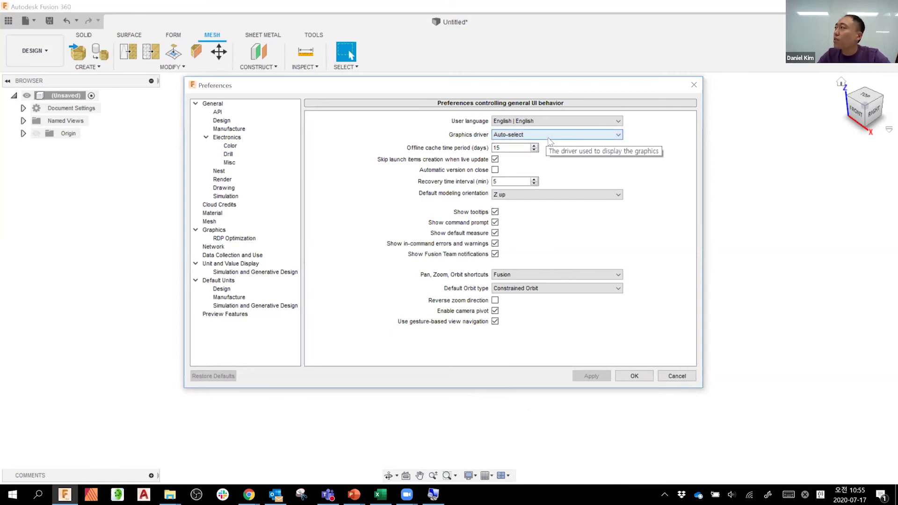
{"action": "left_click", "coordinate": [548, 137]}
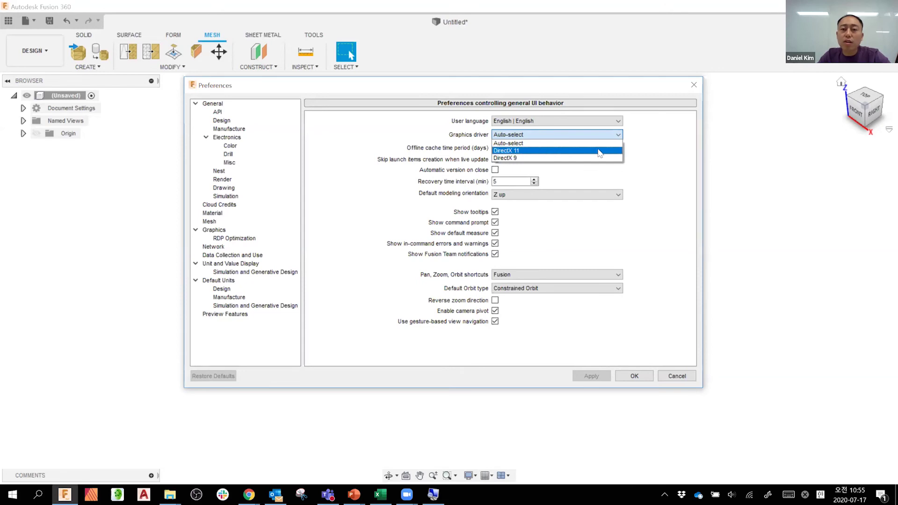
{"action": "left_click", "coordinate": [649, 154]}
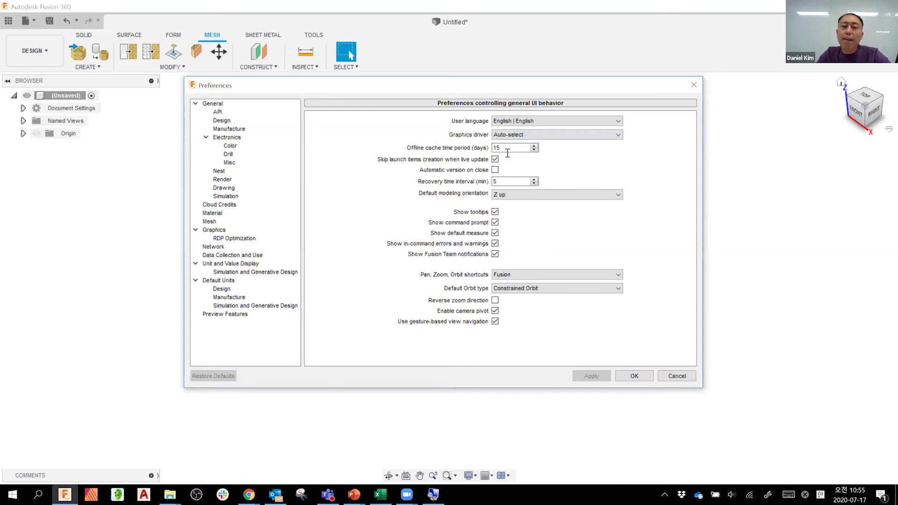
{"action": "left_click_drag", "start_coordinate": [512, 149], "coordinate": [490, 150]}
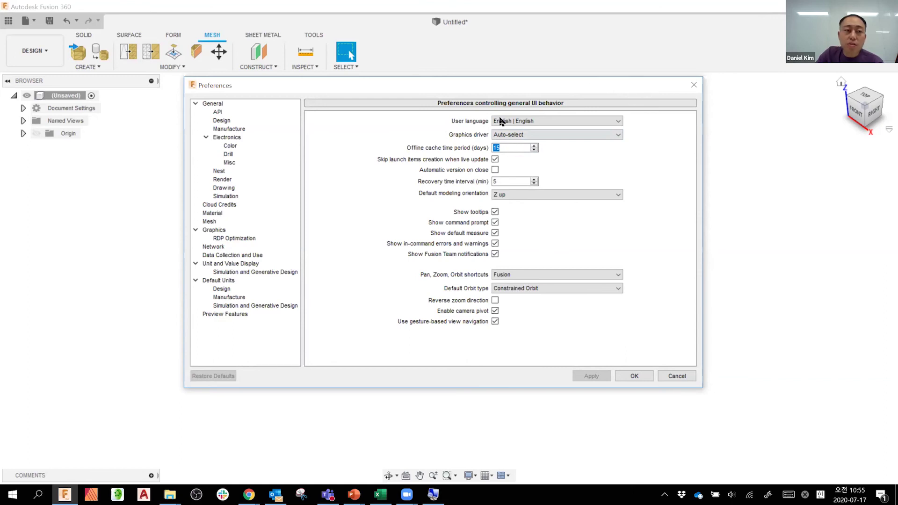
{"action": "left_click", "coordinate": [679, 379]}
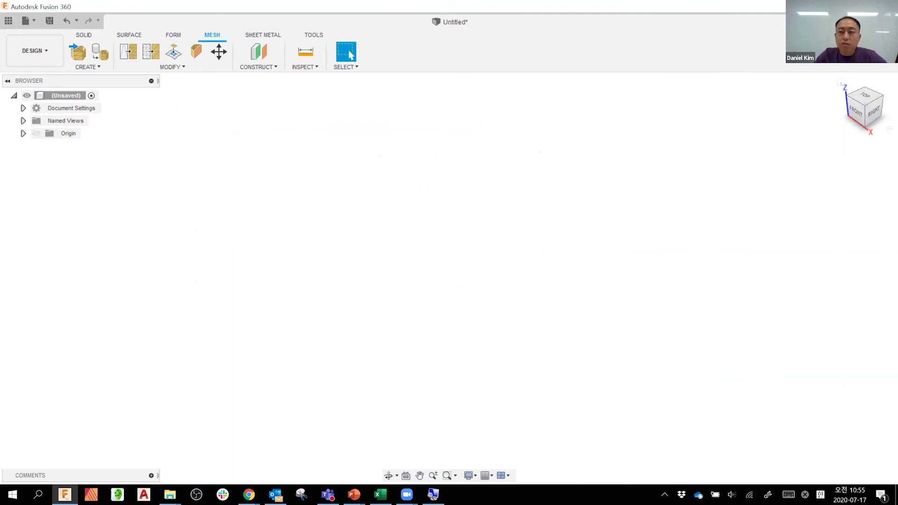
Step: Switch the connection mode to Working Offline and dismiss the job status display
{"action": "left_click", "coordinate": [849, 22]}
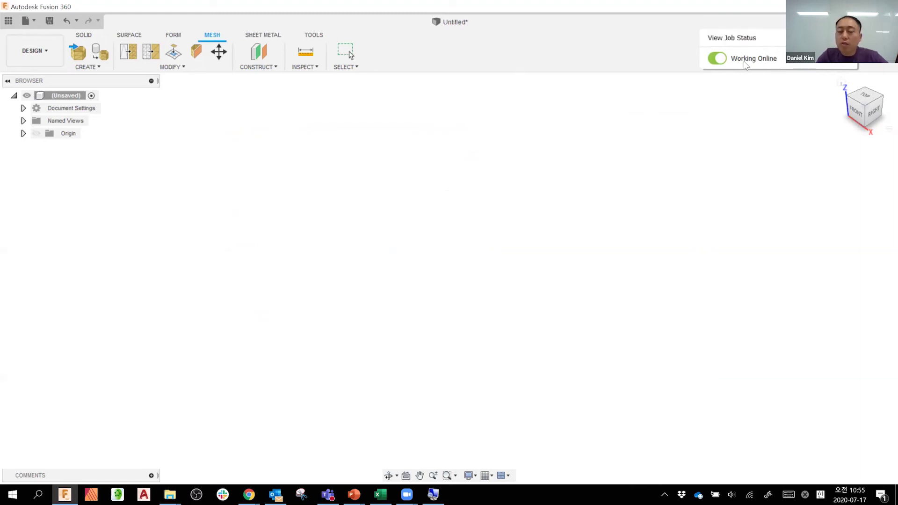
{"action": "left_click", "coordinate": [719, 59]}
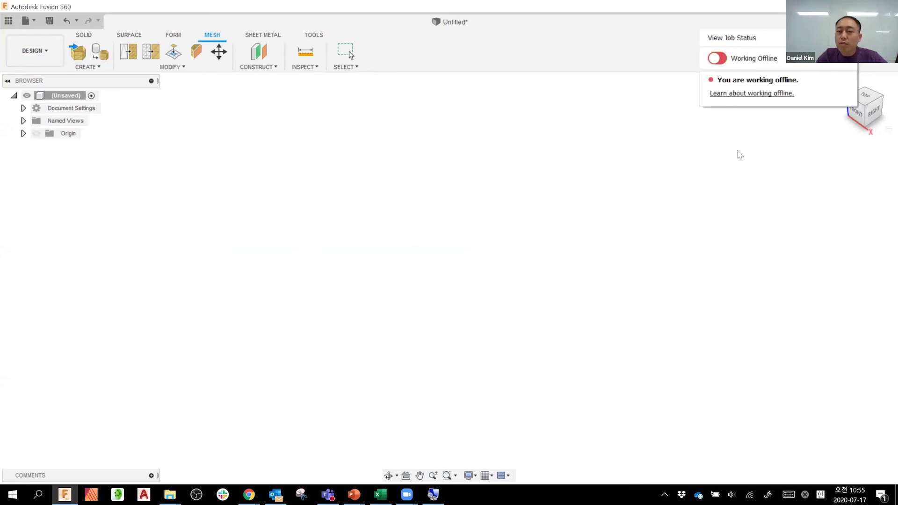
{"action": "left_click", "coordinate": [671, 229]}
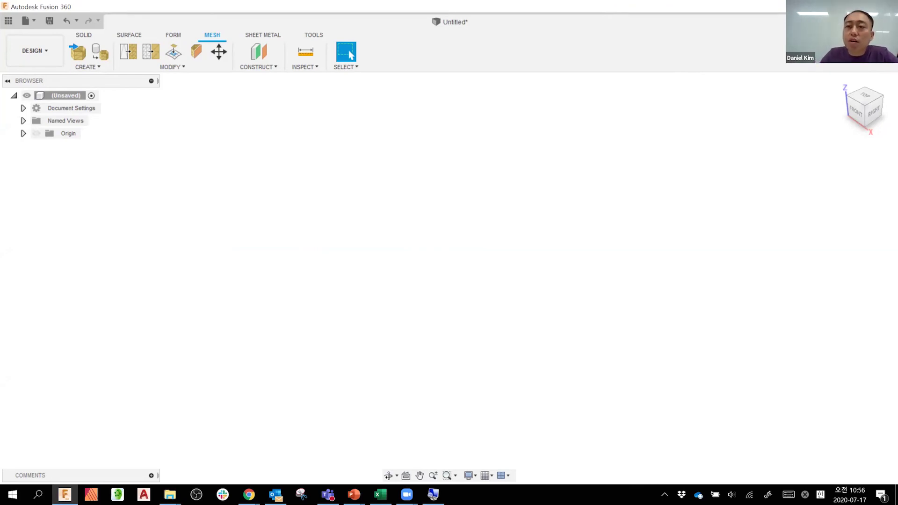
Step: Check the connection status, view the list of all projects while offline, and review the available file commands
{"action": "left_click", "coordinate": [850, 22]}
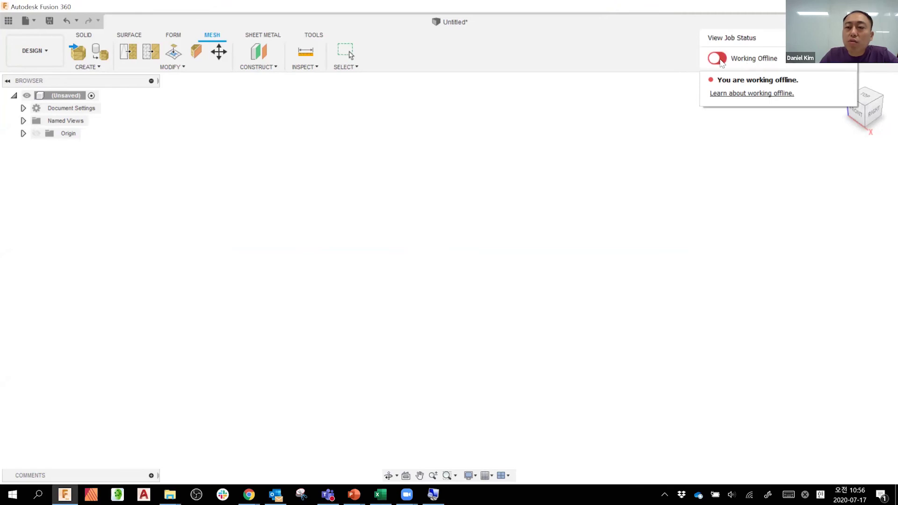
{"action": "left_click", "coordinate": [8, 22]}
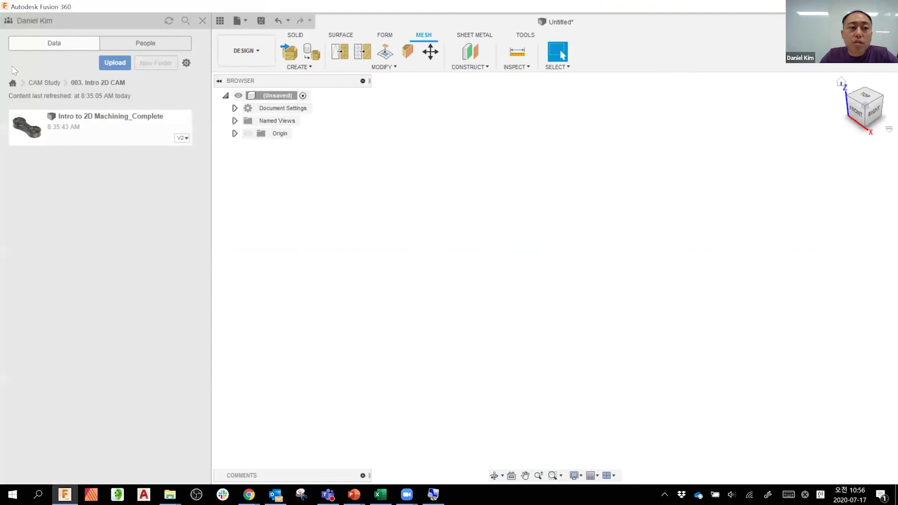
{"action": "left_click", "coordinate": [13, 83]}
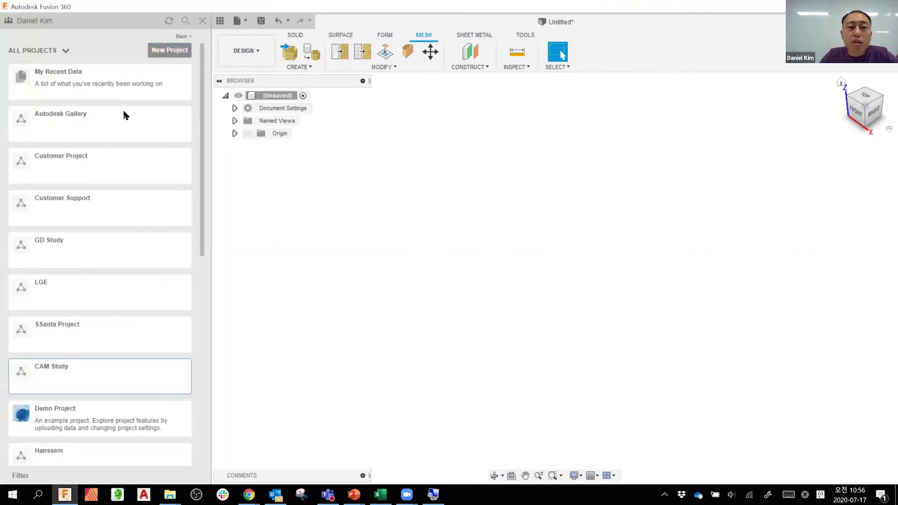
{"action": "left_click", "coordinate": [202, 20]}
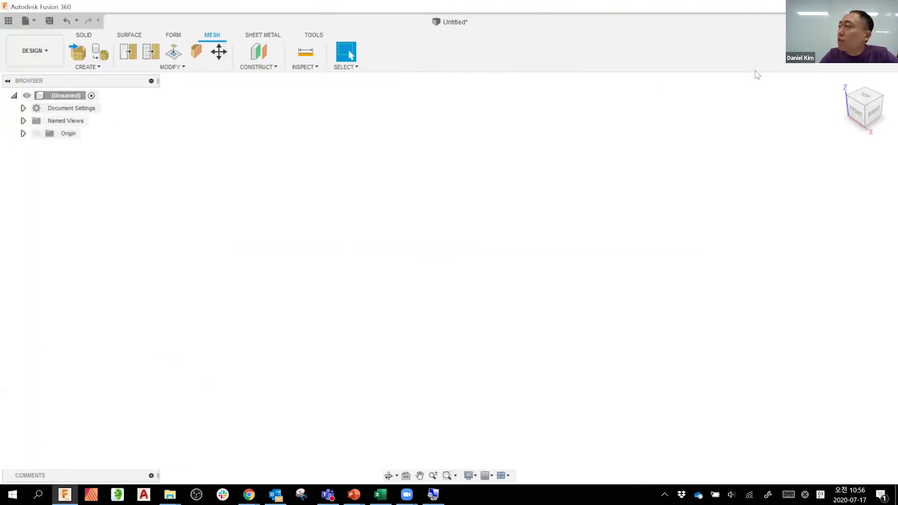
{"action": "left_click", "coordinate": [29, 19]}
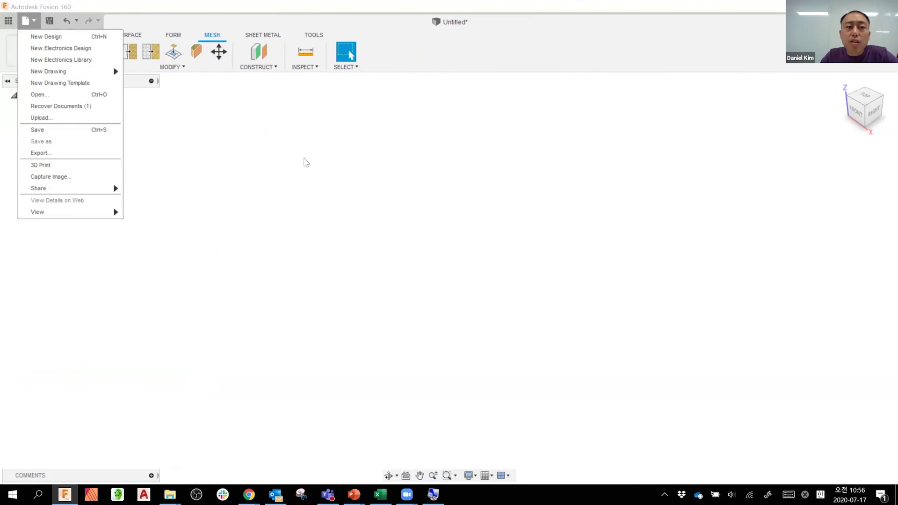
{"action": "left_click", "coordinate": [442, 167]}
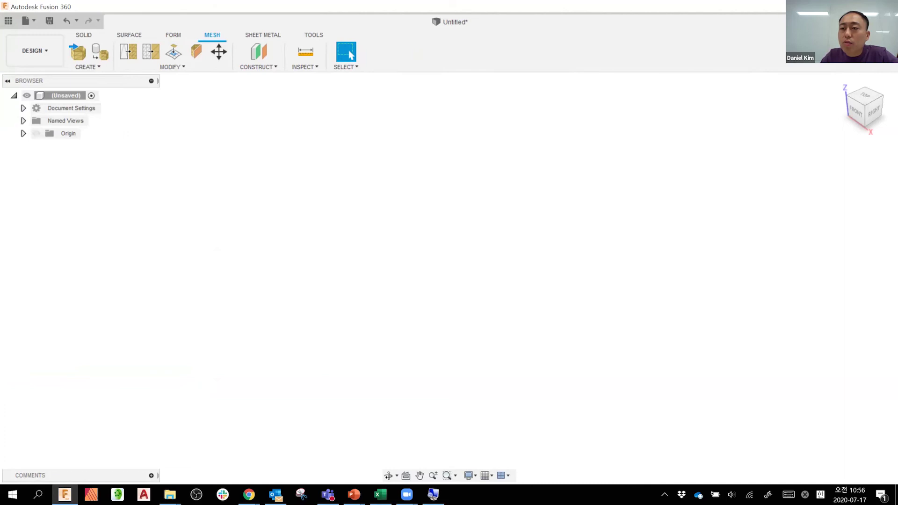
Step: Switch the connection mode to Working Online and back to Working Offline
{"action": "left_click", "coordinate": [851, 22]}
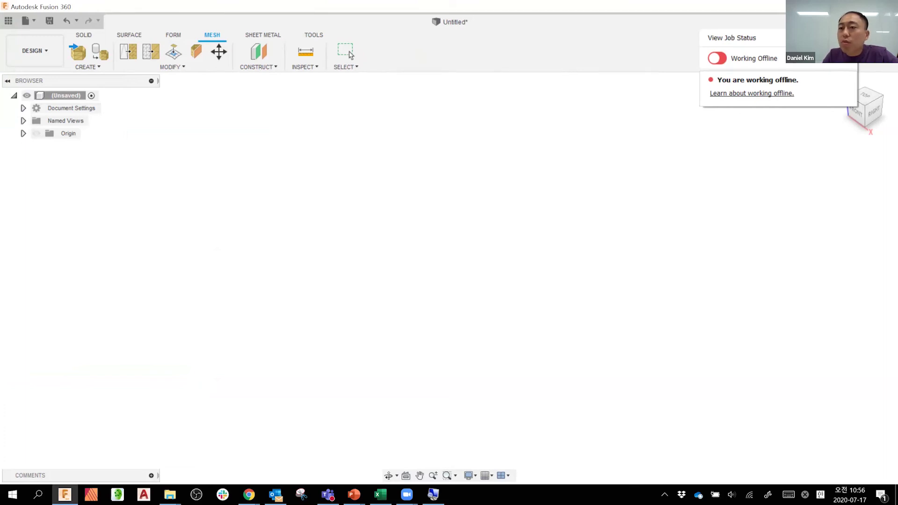
{"action": "left_click", "coordinate": [719, 59]}
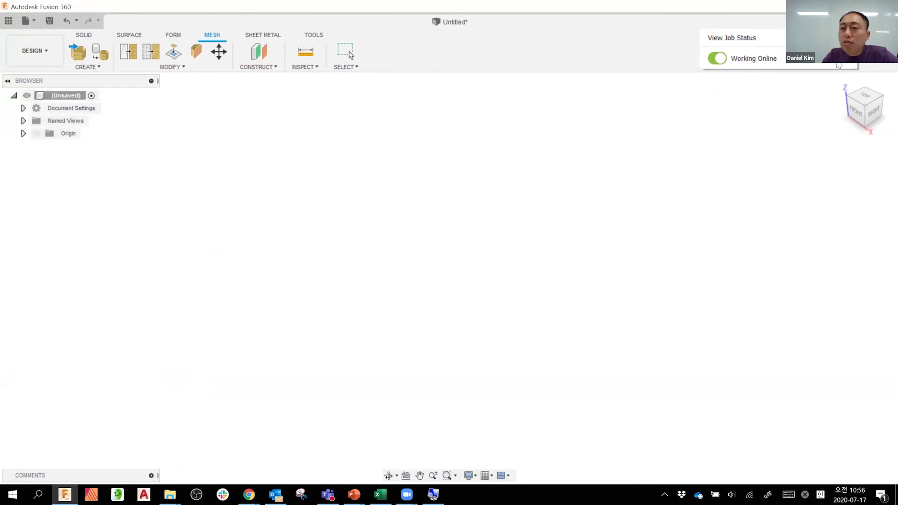
{"action": "left_click", "coordinate": [722, 63]}
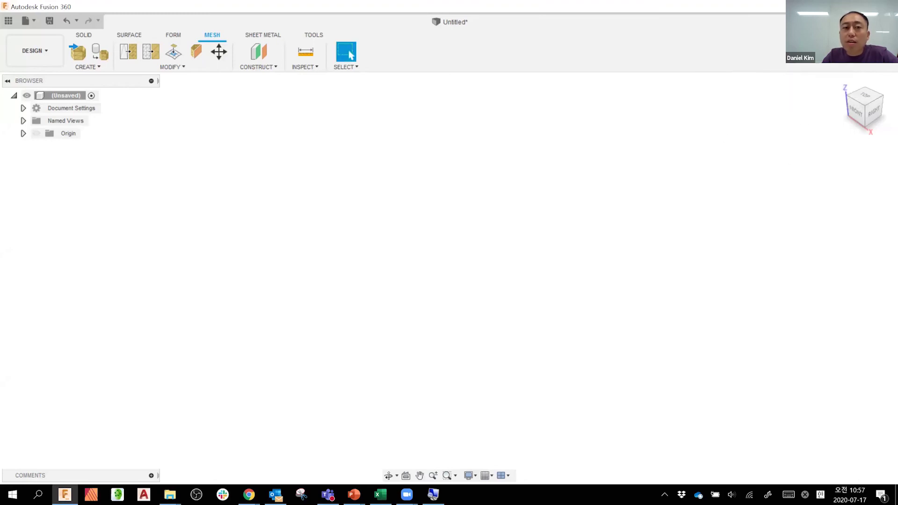
Step: Display the Solid tool set and check the offline connection status
{"action": "left_click", "coordinate": [85, 35]}
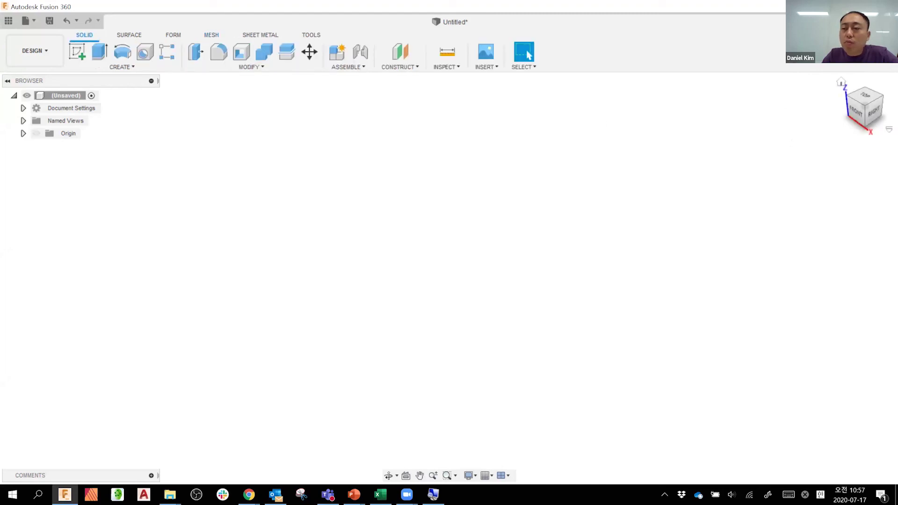
{"action": "left_click", "coordinate": [848, 21]}
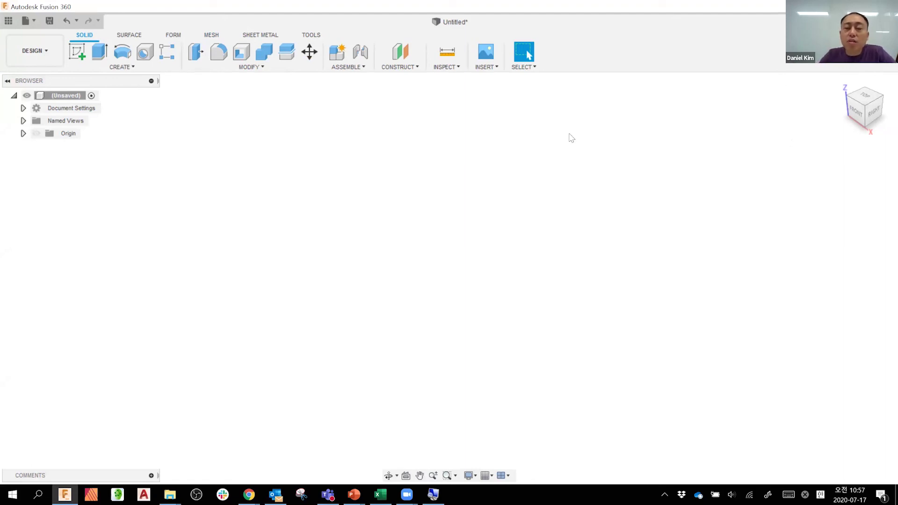
{"action": "left_click", "coordinate": [849, 22]}
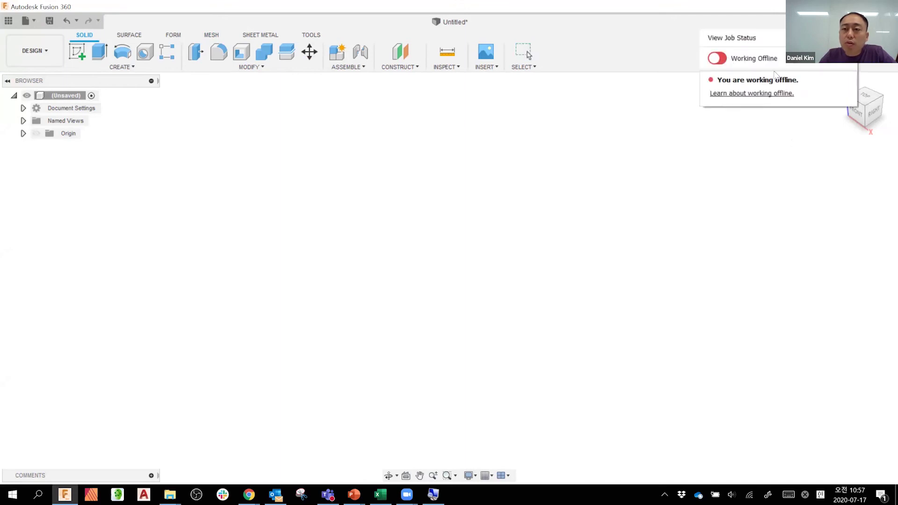
{"action": "left_click", "coordinate": [573, 170]}
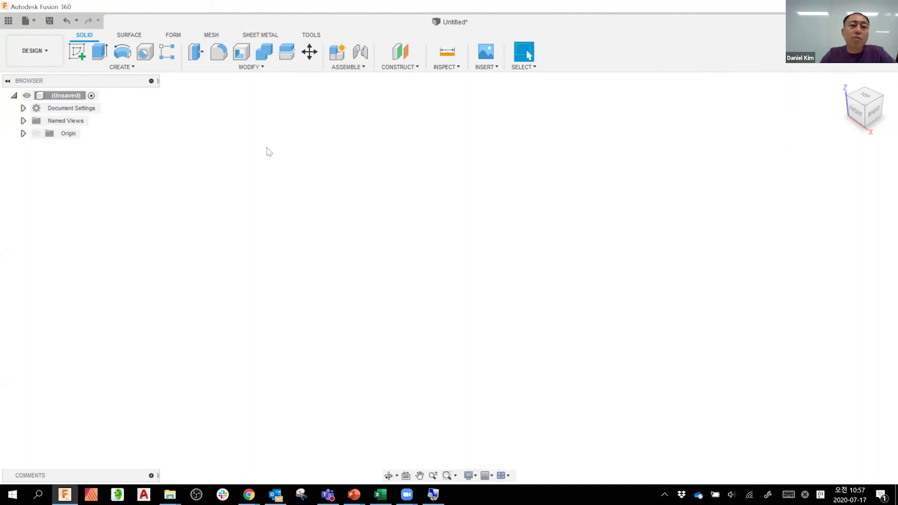
Step: Save the design as Untitled in the Customer Support project
{"action": "left_click", "coordinate": [29, 21]}
{"action": "left_click", "coordinate": [80, 132]}
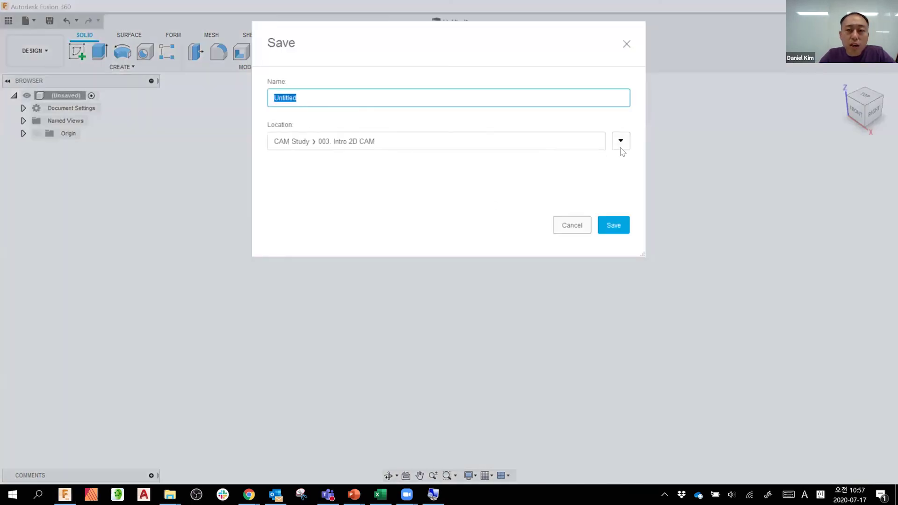
{"action": "left_click", "coordinate": [621, 143]}
{"action": "left_click", "coordinate": [316, 264]}
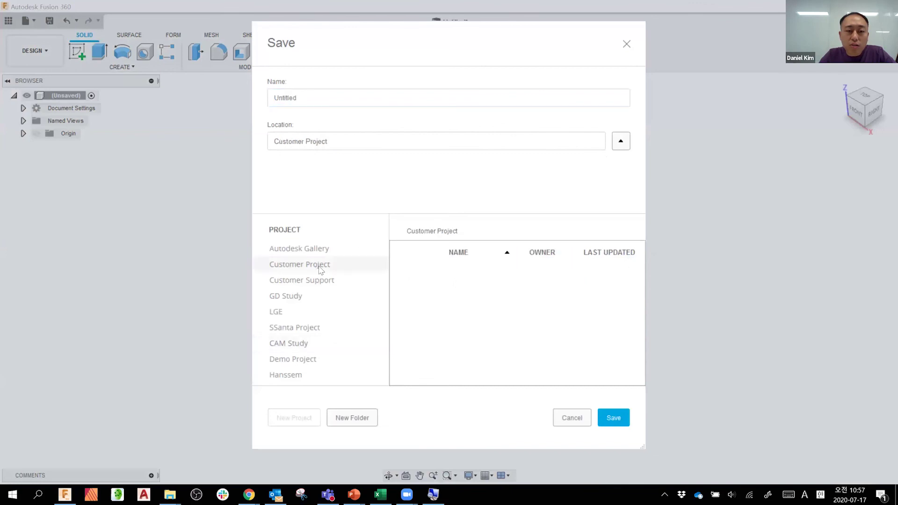
{"action": "left_click", "coordinate": [327, 282]}
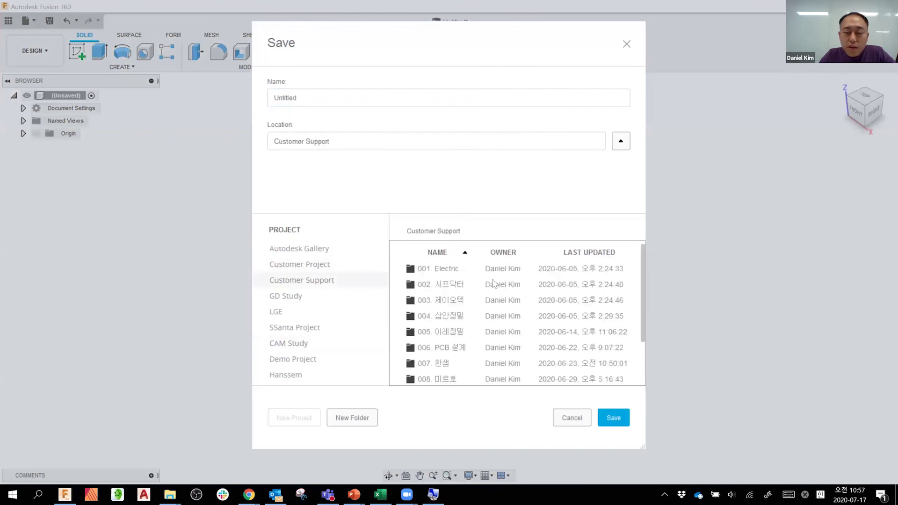
{"action": "scroll", "coordinate": [577, 341], "scroll_direction": "down", "scroll_amount": 1}
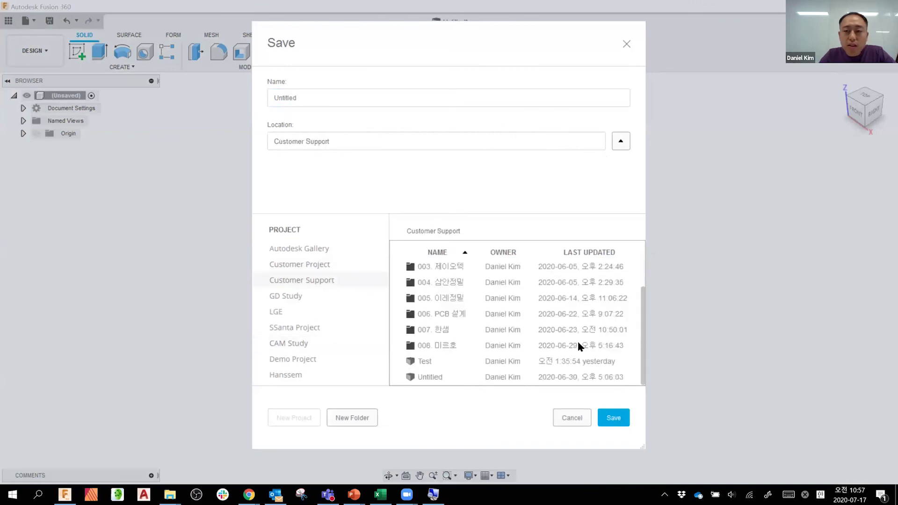
{"action": "left_click", "coordinate": [614, 418]}
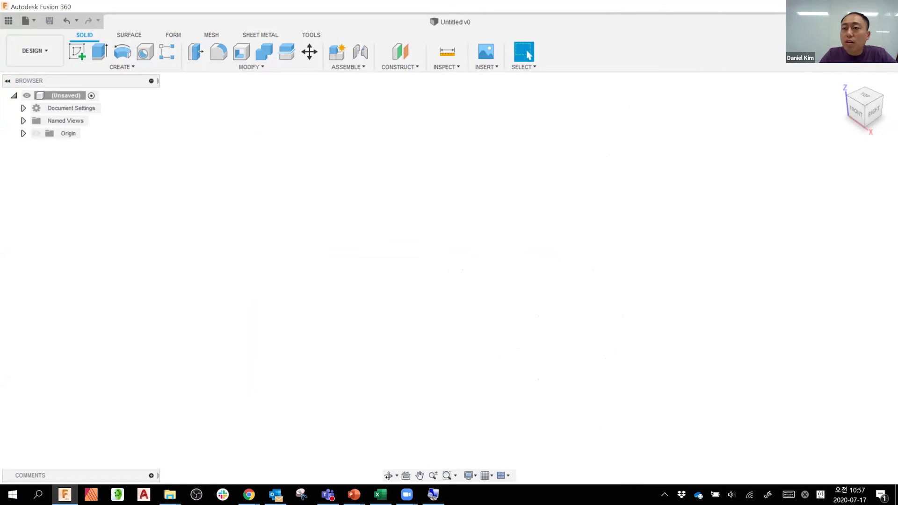
Step: Open the general preferences and examine the offline cache time period setting
{"action": "left_click", "coordinate": [805, 22]}
{"action": "left_click", "coordinate": [720, 61]}
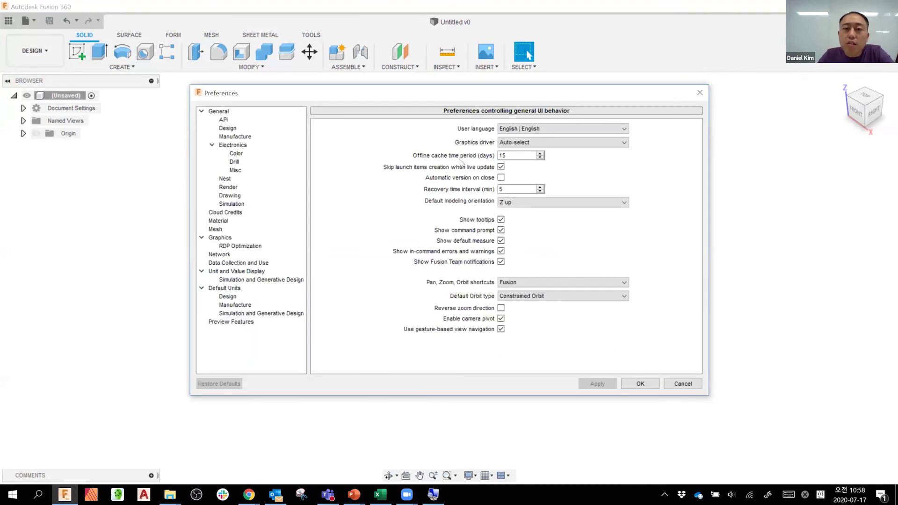
{"action": "left_click_drag", "start_coordinate": [513, 155], "coordinate": [481, 156]}
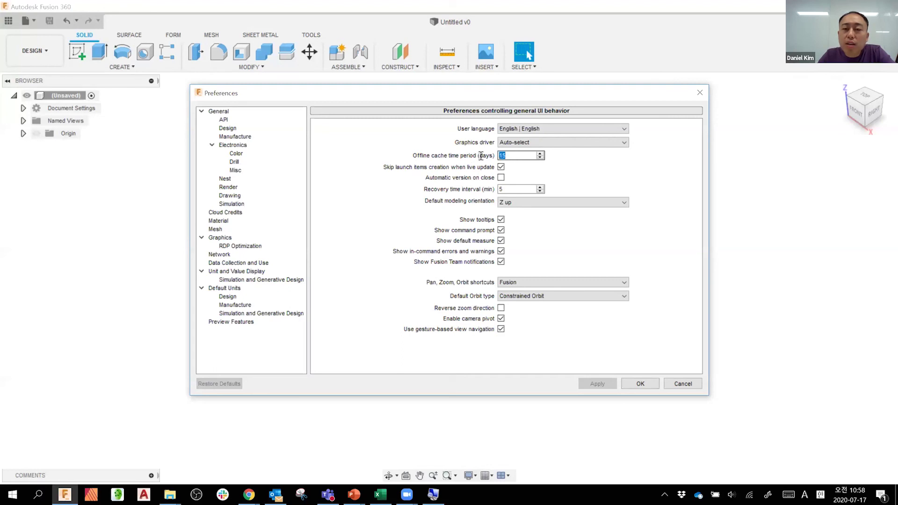
{"action": "left_click", "coordinate": [511, 157]}
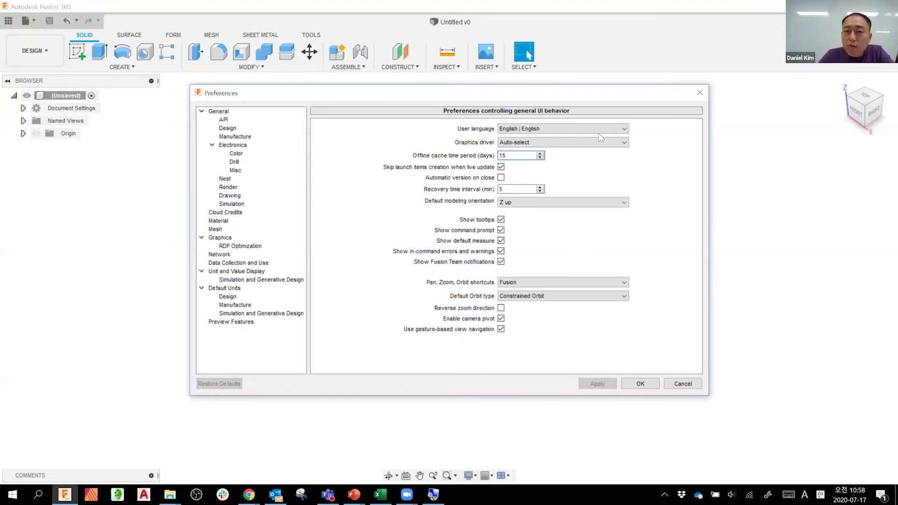
{"action": "left_click_drag", "start_coordinate": [553, 94], "coordinate": [505, 100]}
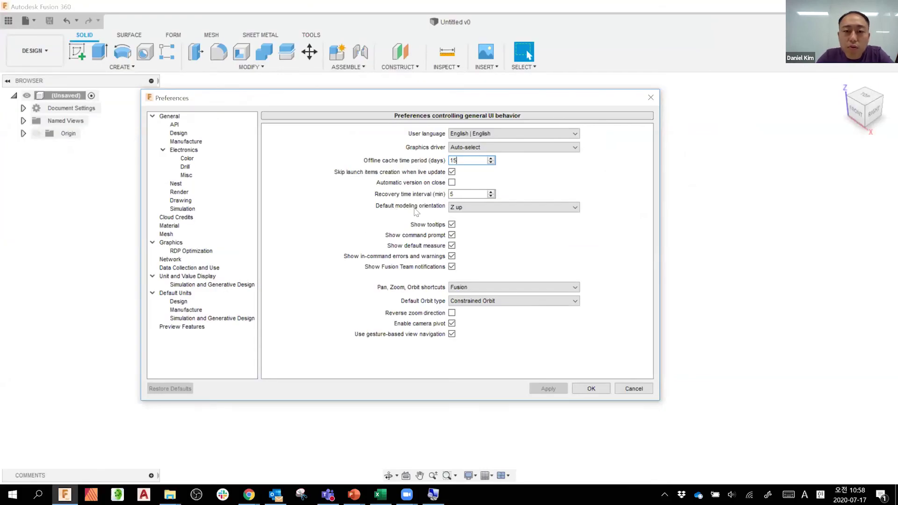
Step: Switch the default modeling orientation between Y up and Z up, ending on Z up
{"action": "left_click", "coordinate": [475, 210]}
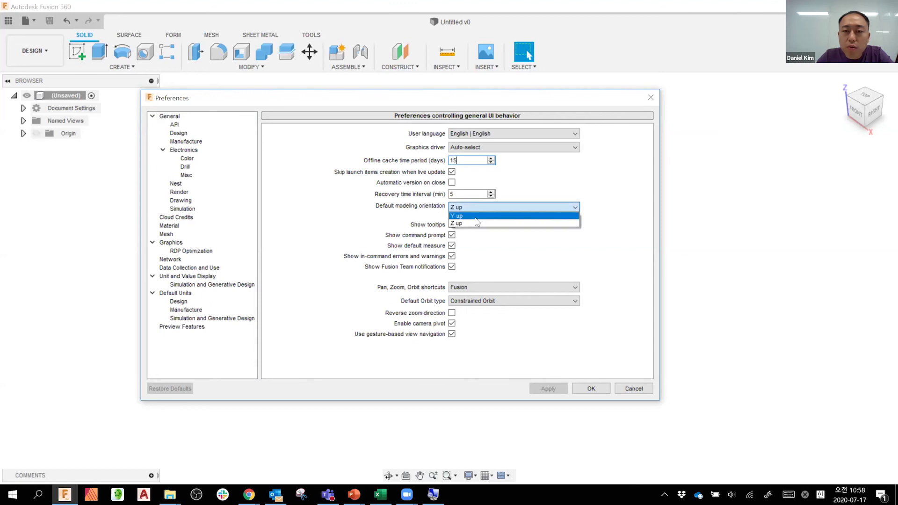
{"action": "left_click", "coordinate": [473, 215]}
{"action": "left_click", "coordinate": [473, 207]}
{"action": "left_click", "coordinate": [470, 223]}
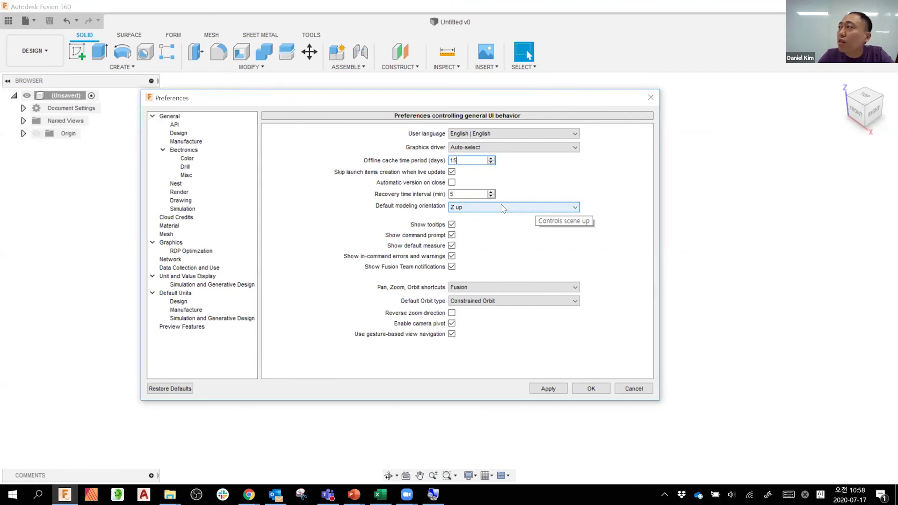
{"action": "left_click", "coordinate": [469, 208]}
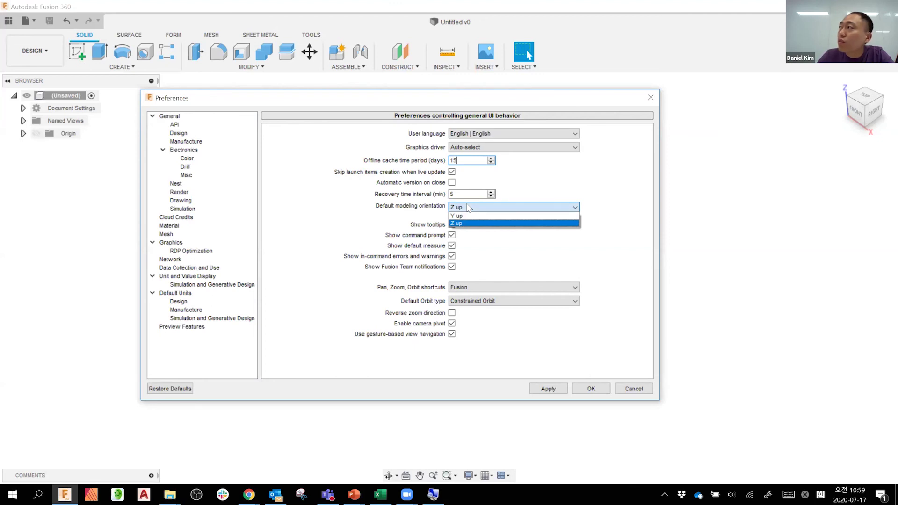
{"action": "left_click", "coordinate": [467, 216]}
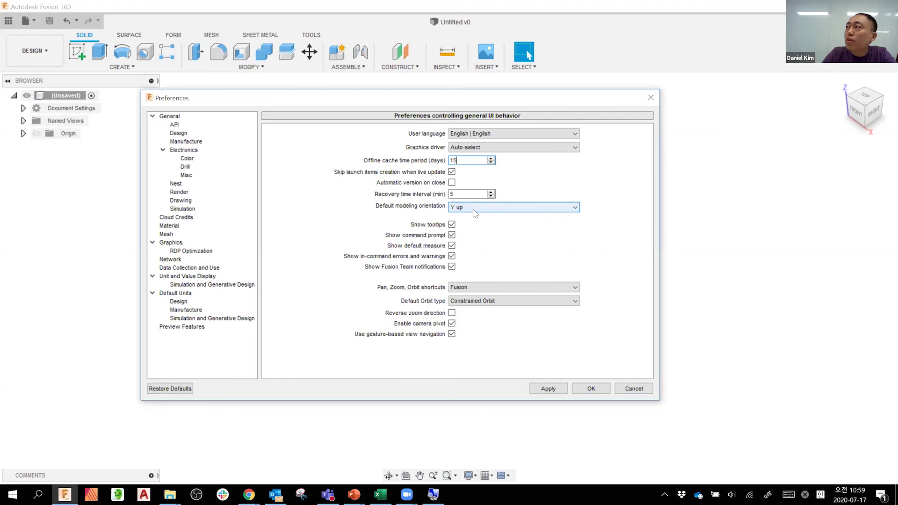
{"action": "left_click", "coordinate": [475, 213]}
{"action": "left_click", "coordinate": [481, 225]}
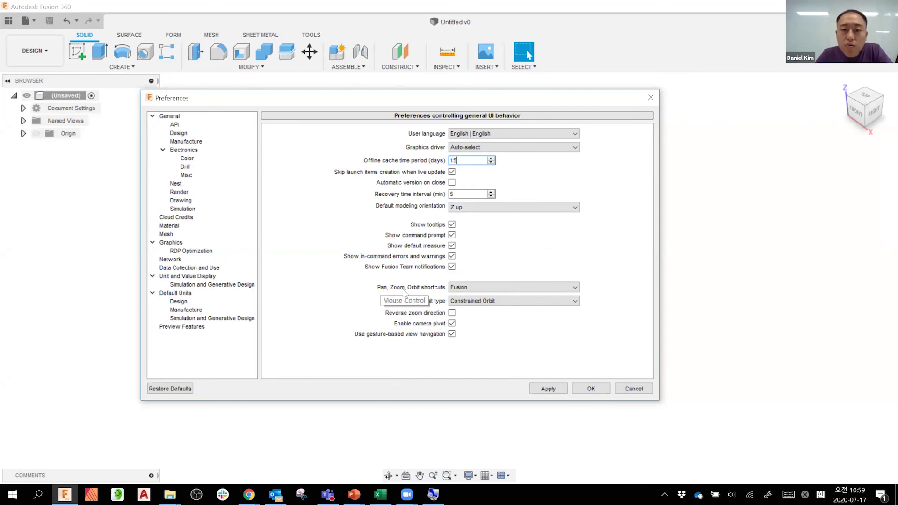
Step: Review the available pan, zoom and orbit shortcut schemes and accept the preferences
{"action": "left_click", "coordinate": [487, 289]}
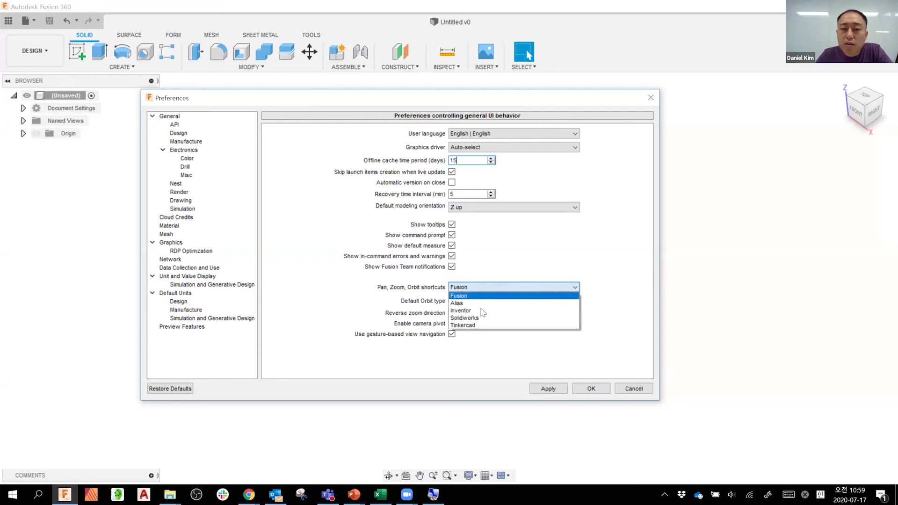
{"action": "left_click", "coordinate": [529, 266]}
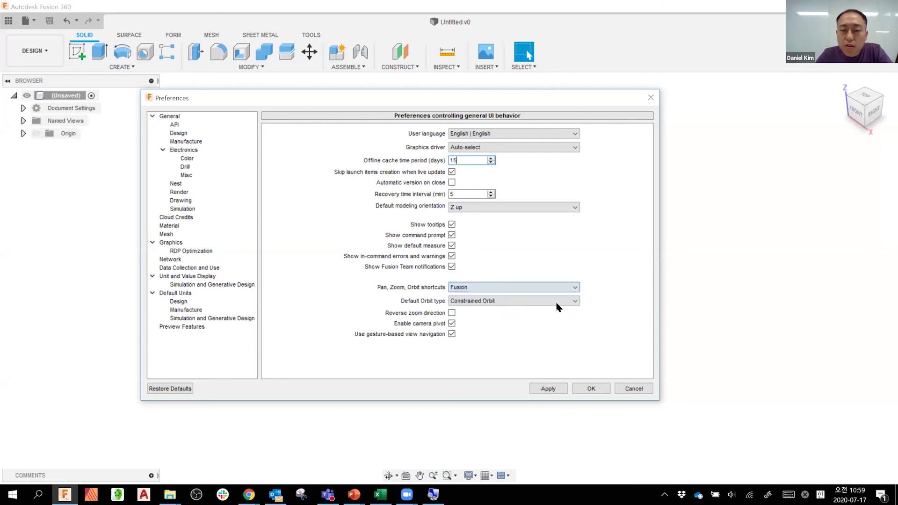
{"action": "left_click", "coordinate": [590, 388]}
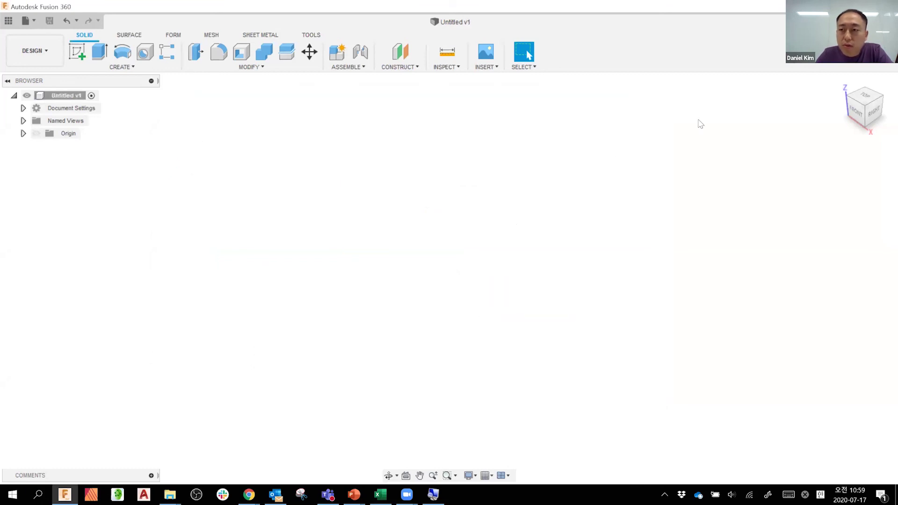
Step: Review the account options and the available learning, community, and support and diagnostics help resources
{"action": "left_click", "coordinate": [857, 22]}
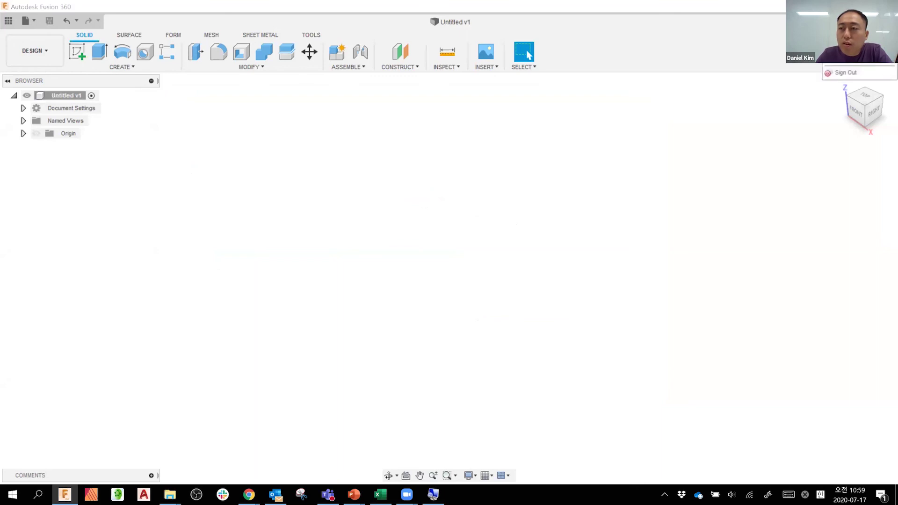
{"action": "left_click", "coordinate": [887, 22]}
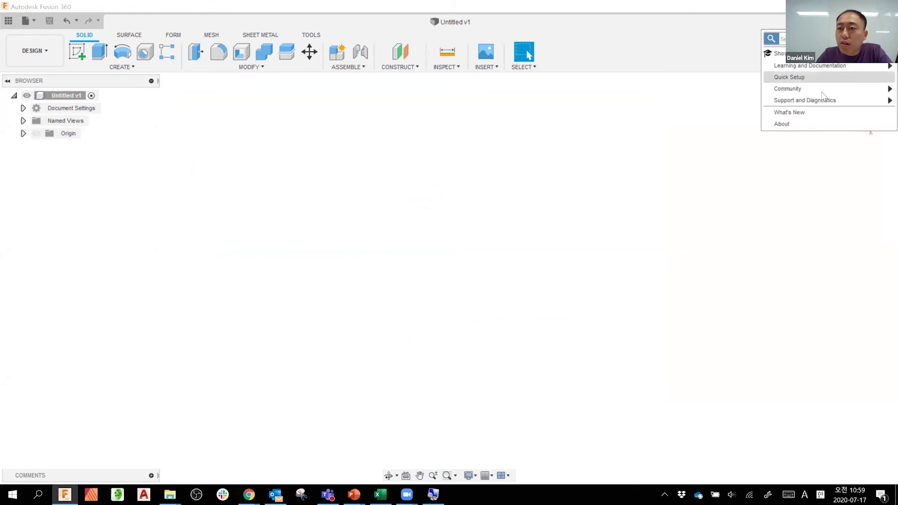
{"action": "mouse_move", "coordinate": [826, 105]}
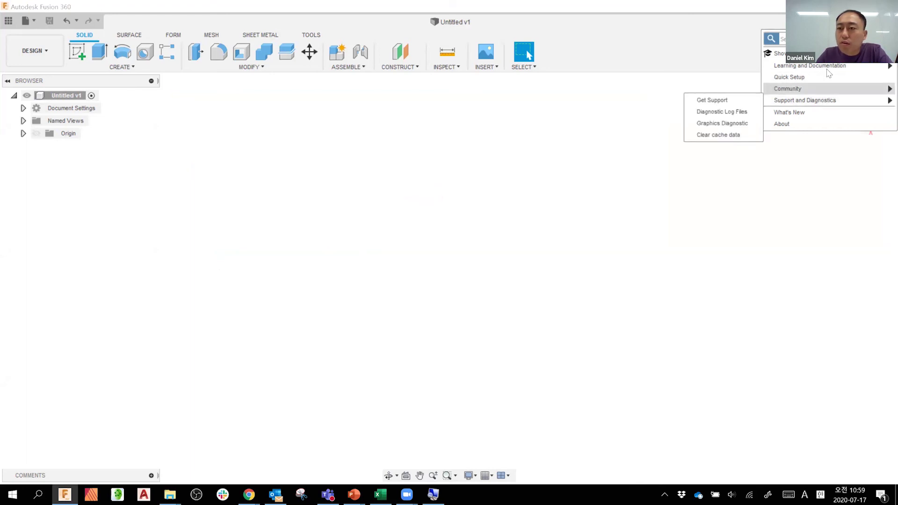
{"action": "mouse_move", "coordinate": [815, 71]}
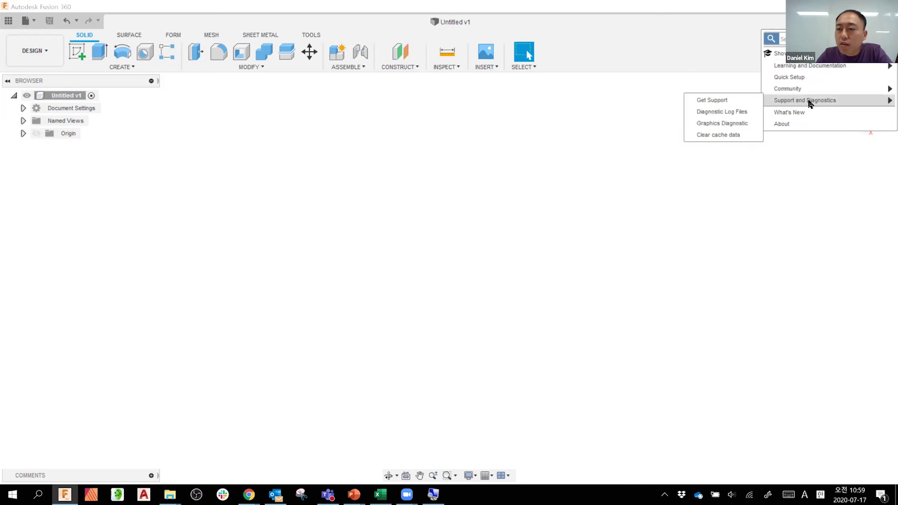
Step: Set the CAD experience to SolidWorks in Quick Setup and close it
{"action": "left_click", "coordinate": [796, 78]}
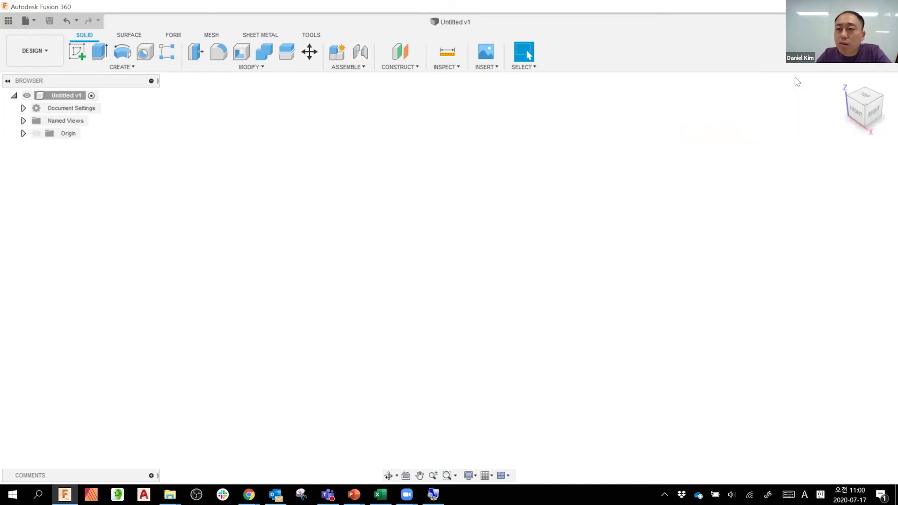
{"action": "left_click_drag", "start_coordinate": [802, 150], "coordinate": [720, 115]}
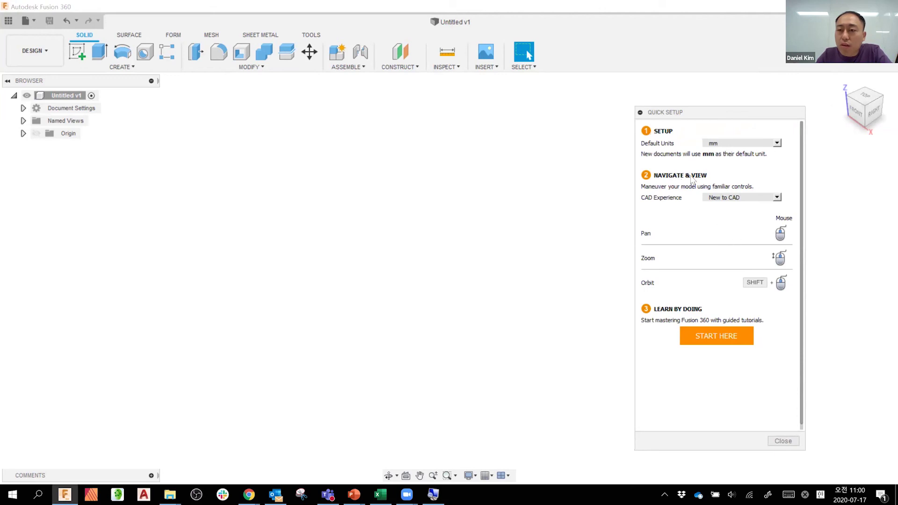
{"action": "left_click", "coordinate": [772, 198]}
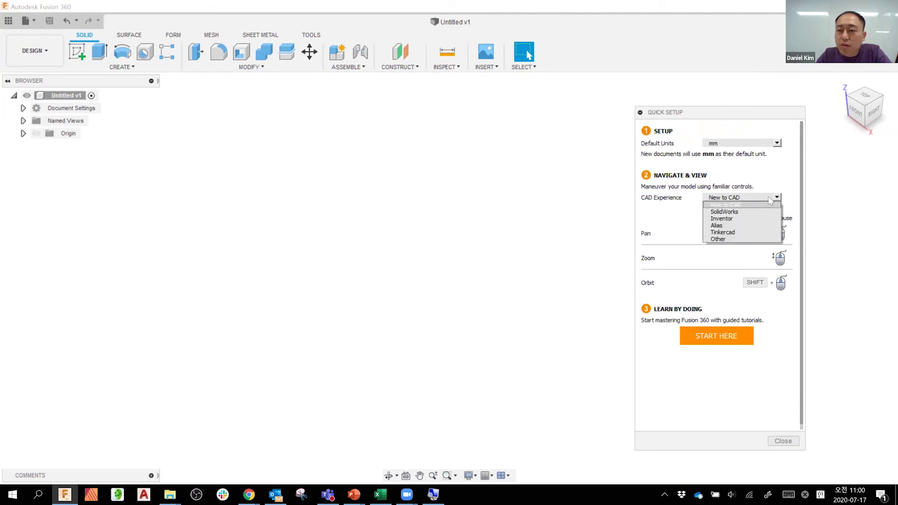
{"action": "left_click", "coordinate": [743, 211]}
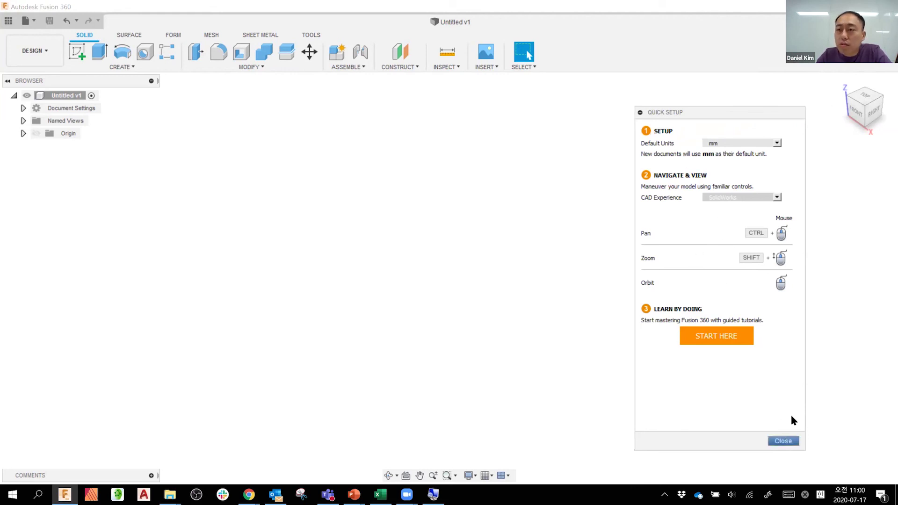
{"action": "left_click", "coordinate": [783, 441]}
Step: Reopen Quick Setup and set the CAD experience to New to CAD
{"action": "left_click", "coordinate": [861, 22]}
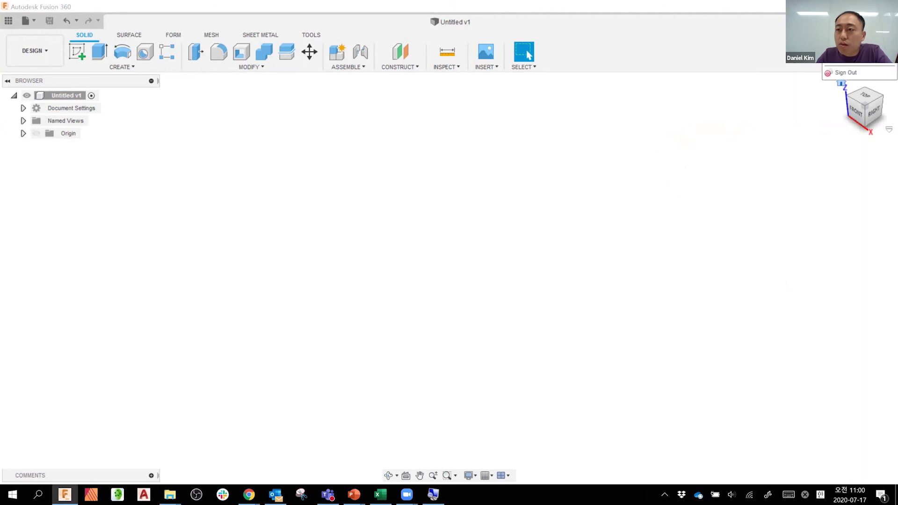
{"action": "left_click", "coordinate": [887, 22]}
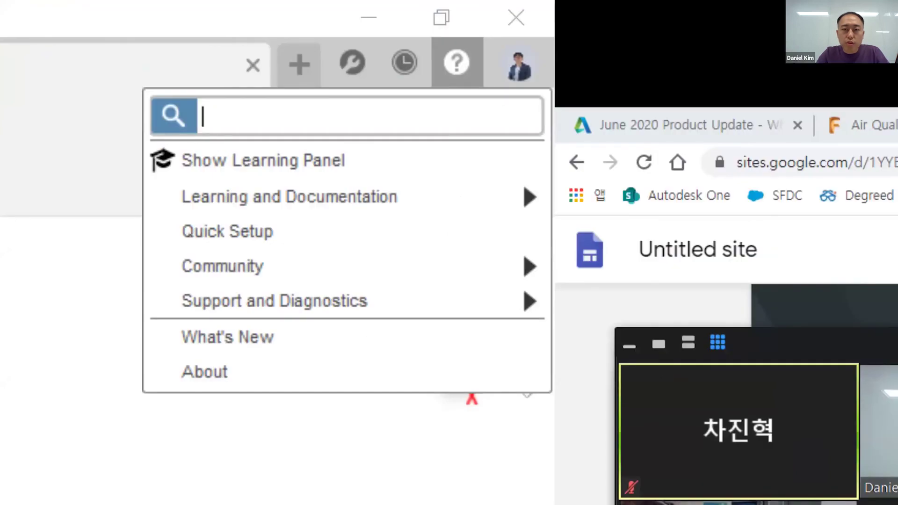
{"action": "left_click", "coordinate": [384, 5]}
{"action": "left_click", "coordinate": [385, 5]}
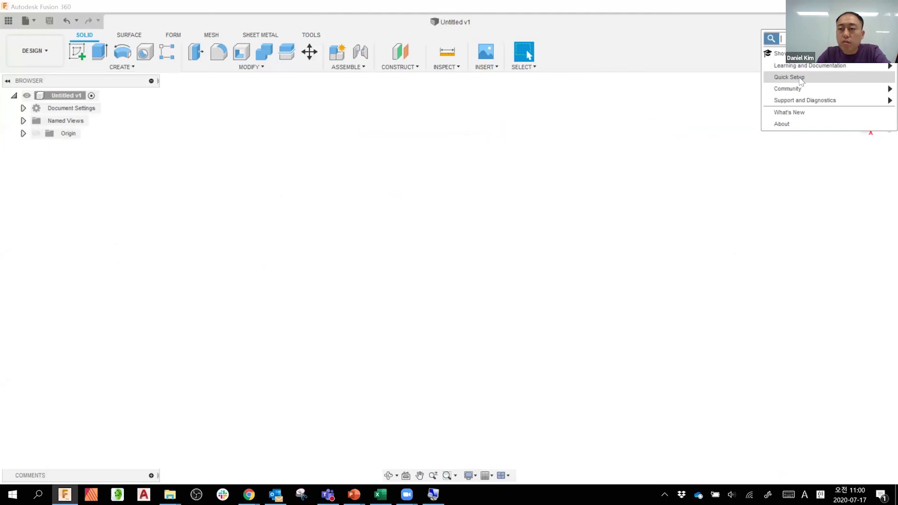
{"action": "left_click", "coordinate": [227, 231]}
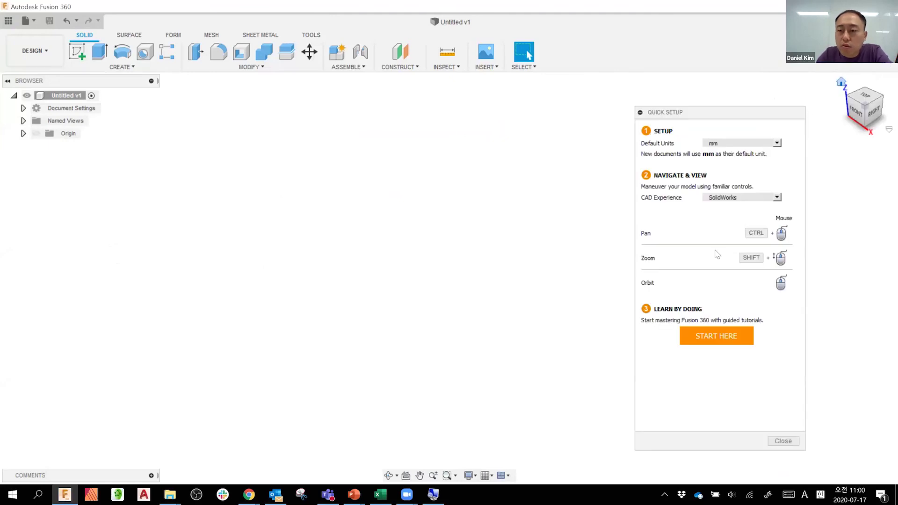
{"action": "left_click", "coordinate": [740, 198]}
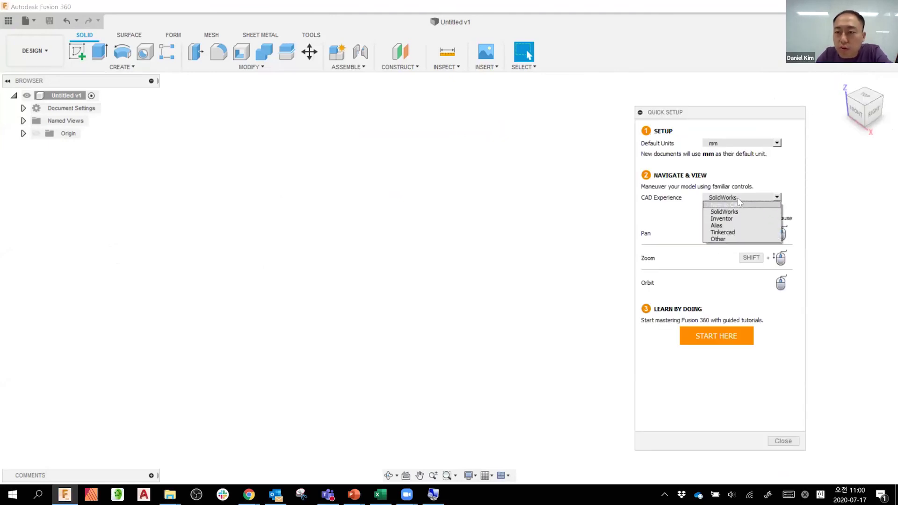
{"action": "left_click", "coordinate": [738, 204]}
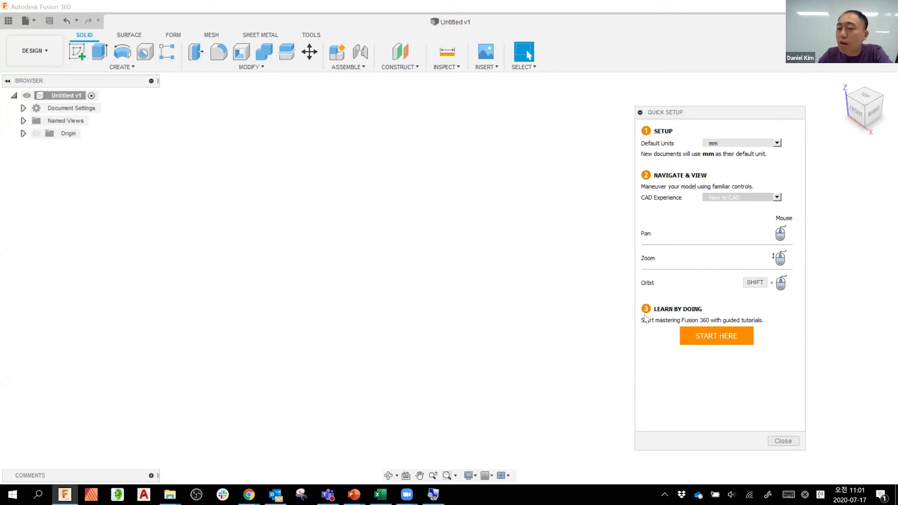
Step: Open the guided tutorials from Quick Setup and browse the self-paced Fusion 360 courses in the browser
{"action": "left_click_drag", "start_coordinate": [723, 117], "coordinate": [774, 93]}
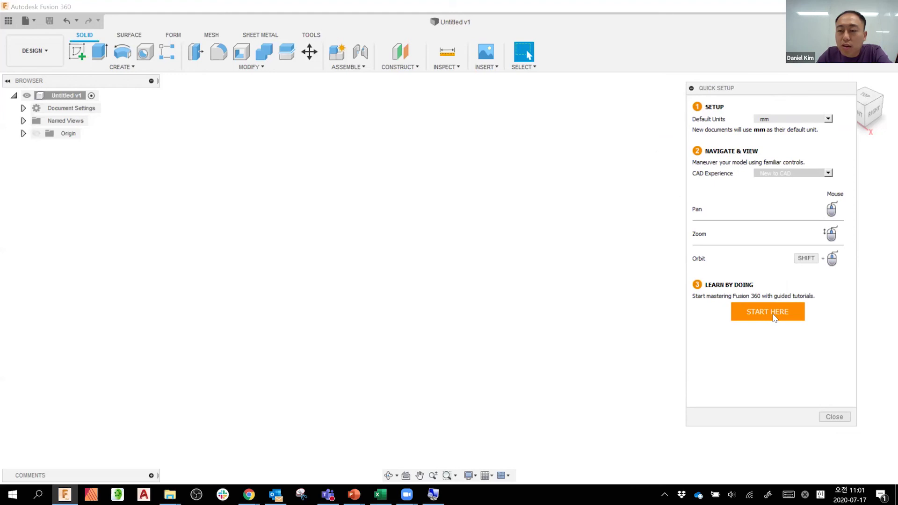
{"action": "left_click", "coordinate": [774, 315]}
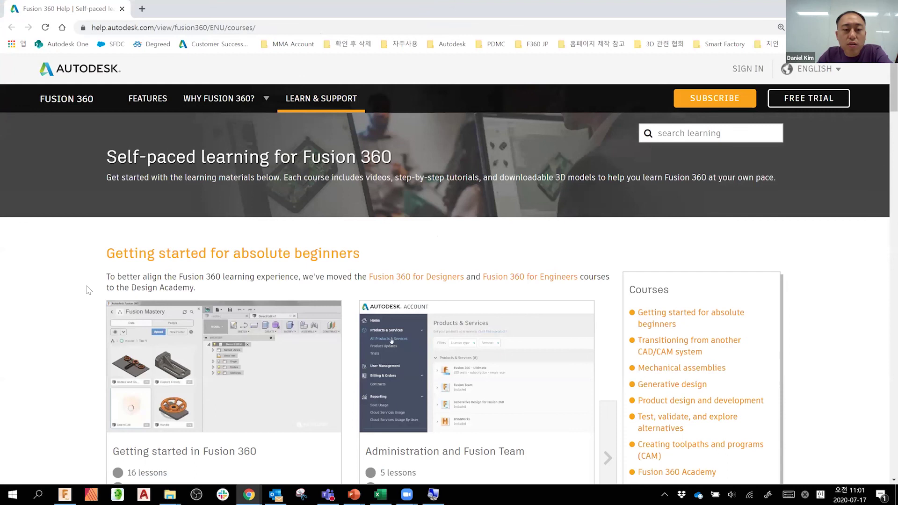
{"action": "scroll", "coordinate": [87, 290], "scroll_direction": "down", "scroll_amount": 7}
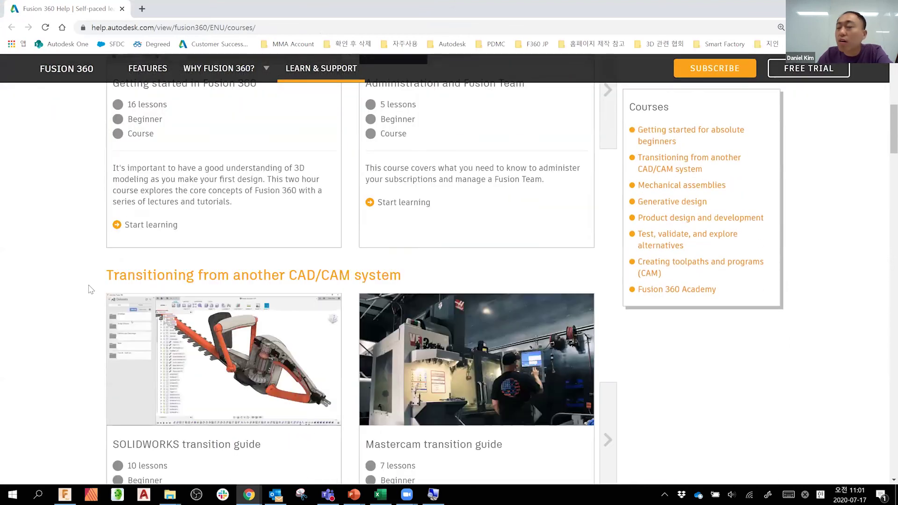
{"action": "scroll", "coordinate": [91, 289], "scroll_direction": "down", "scroll_amount": 9}
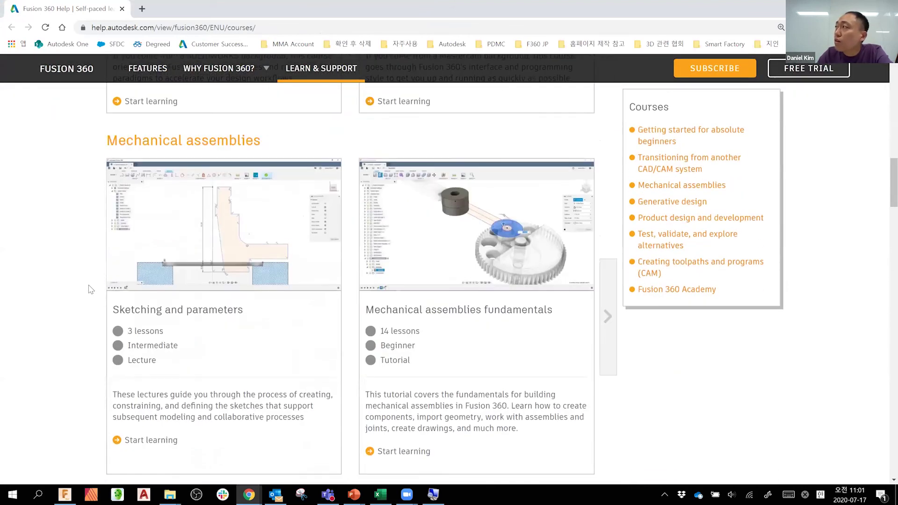
Step: Browse the remaining self-paced course categories and translate the course page into Korean
{"action": "scroll", "coordinate": [91, 289], "scroll_direction": "down", "scroll_amount": 10}
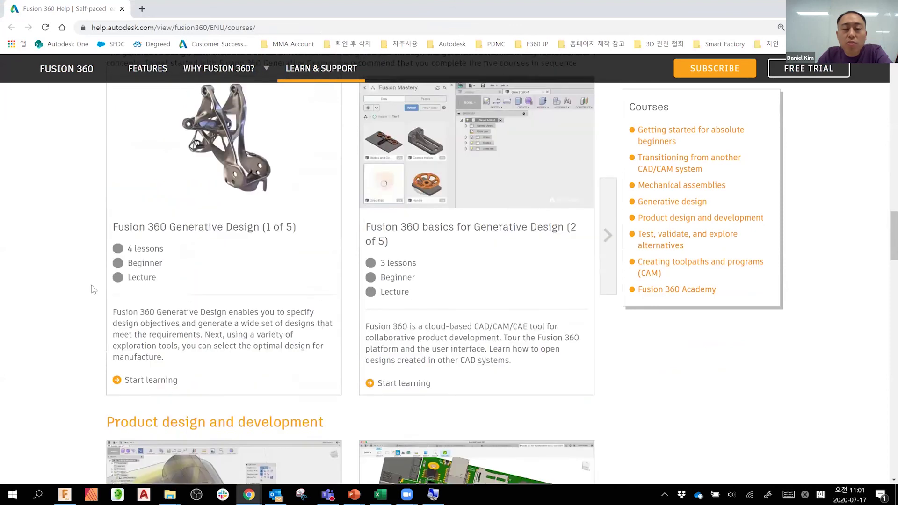
{"action": "scroll", "coordinate": [93, 289], "scroll_direction": "down", "scroll_amount": 2}
{"action": "scroll", "coordinate": [100, 289], "scroll_direction": "down", "scroll_amount": 2}
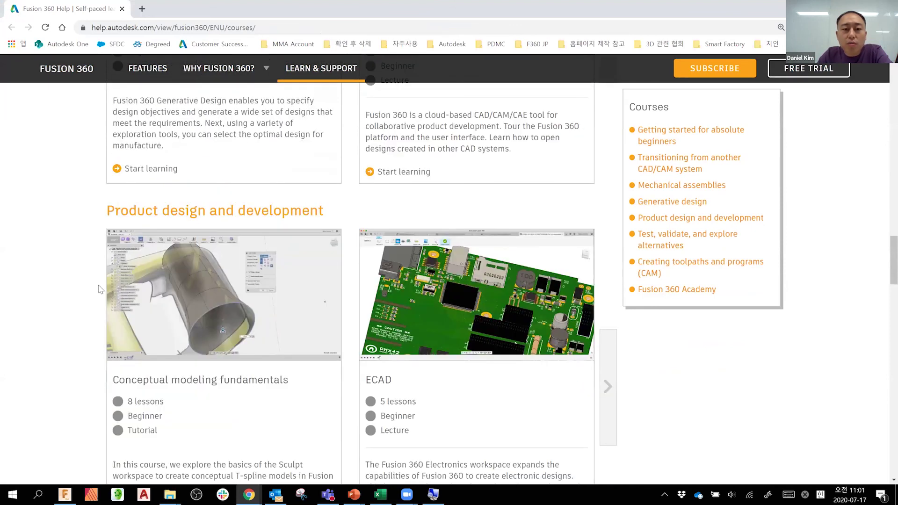
{"action": "scroll", "coordinate": [96, 281], "scroll_direction": "down", "scroll_amount": 9}
{"action": "scroll", "coordinate": [89, 259], "scroll_direction": "down", "scroll_amount": 1}
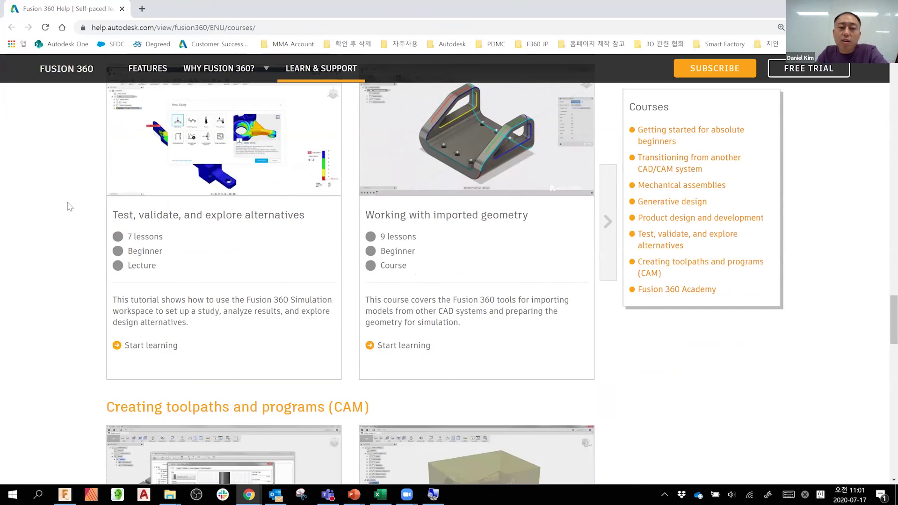
{"action": "right_click", "coordinate": [67, 212]}
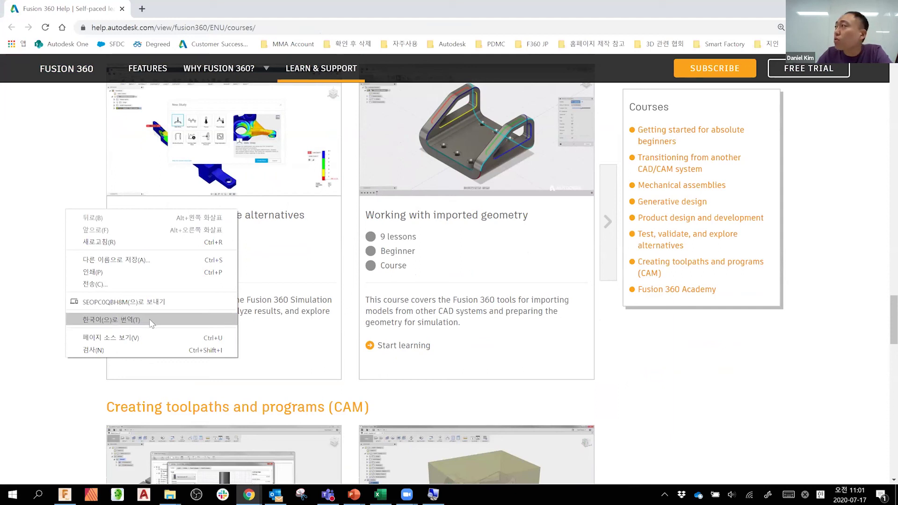
{"action": "left_click", "coordinate": [150, 319]}
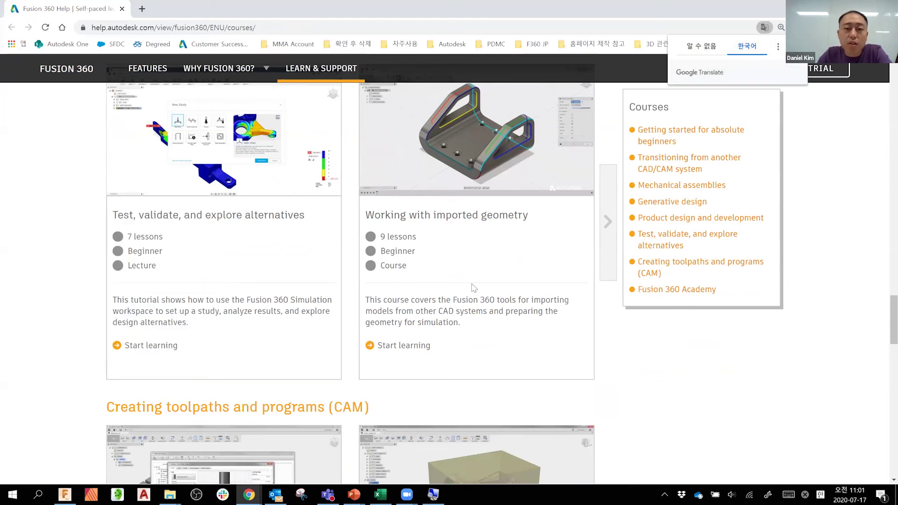
Step: Review the translated course catalogue from the Fusion 360 Academy section back up to the absolute beginner courses
{"action": "scroll", "coordinate": [374, 306], "scroll_direction": "down", "scroll_amount": 15}
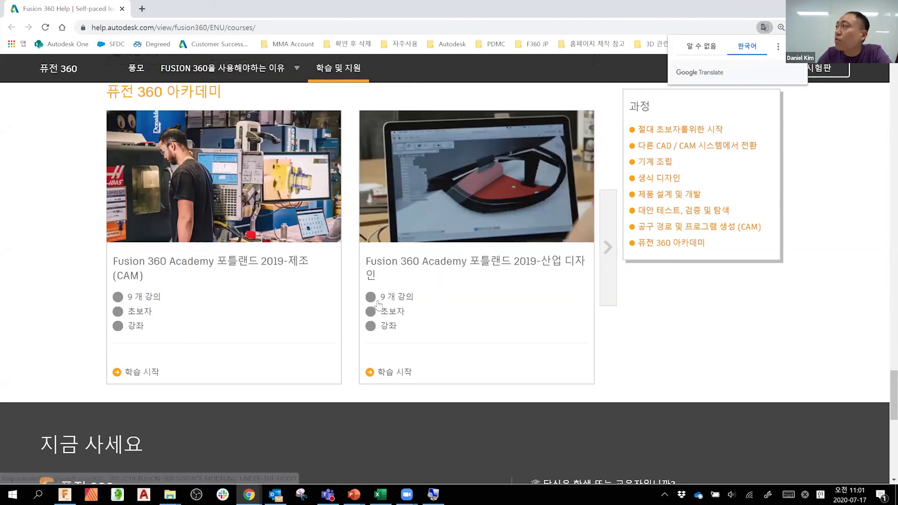
{"action": "scroll", "coordinate": [379, 304], "scroll_direction": "up", "scroll_amount": 15}
{"action": "scroll", "coordinate": [380, 305], "scroll_direction": "up", "scroll_amount": 12}
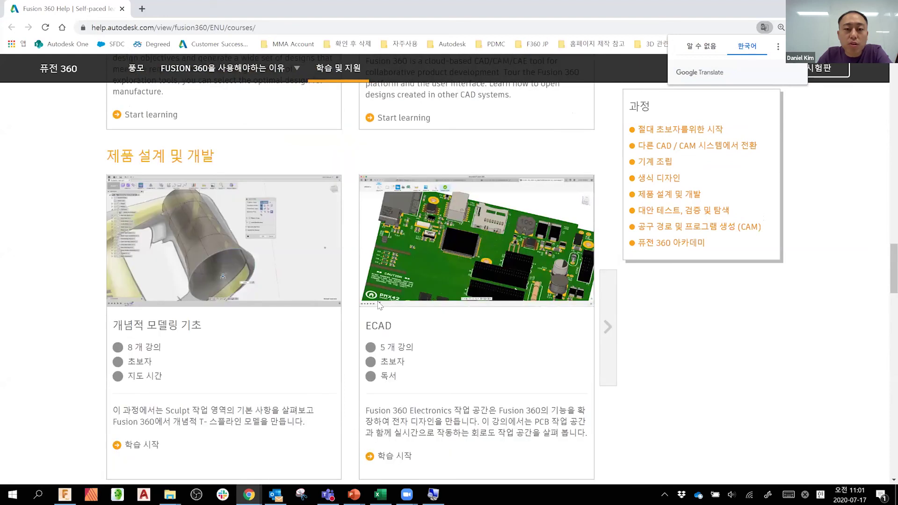
{"action": "scroll", "coordinate": [322, 296], "scroll_direction": "up", "scroll_amount": 10}
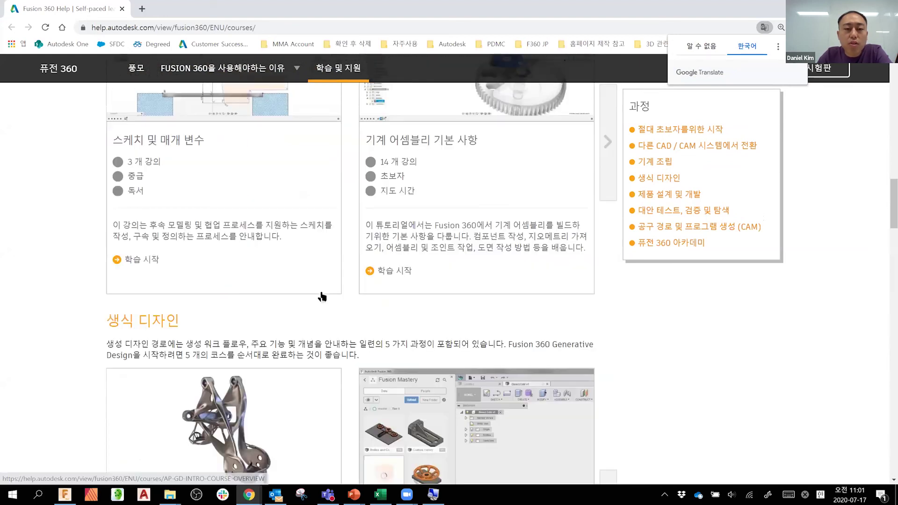
{"action": "scroll", "coordinate": [346, 286], "scroll_direction": "up", "scroll_amount": 7}
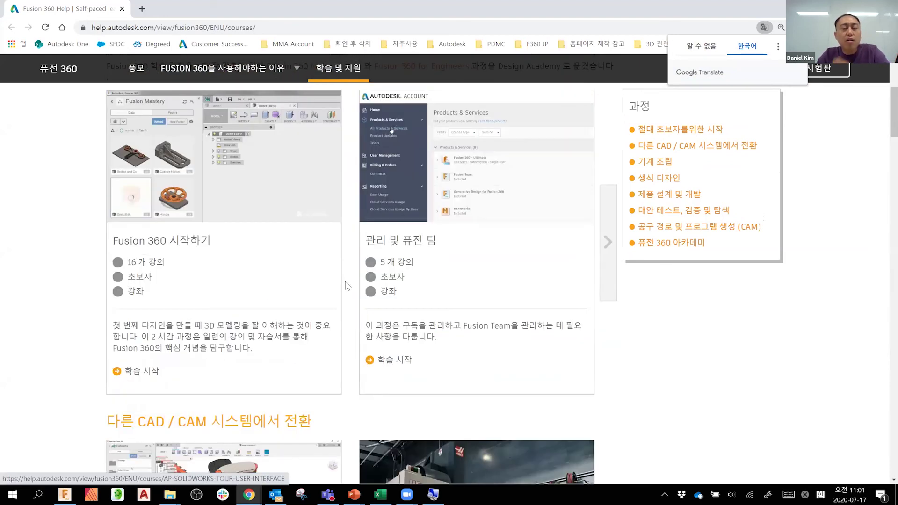
{"action": "scroll", "coordinate": [347, 285], "scroll_direction": "down", "scroll_amount": 1}
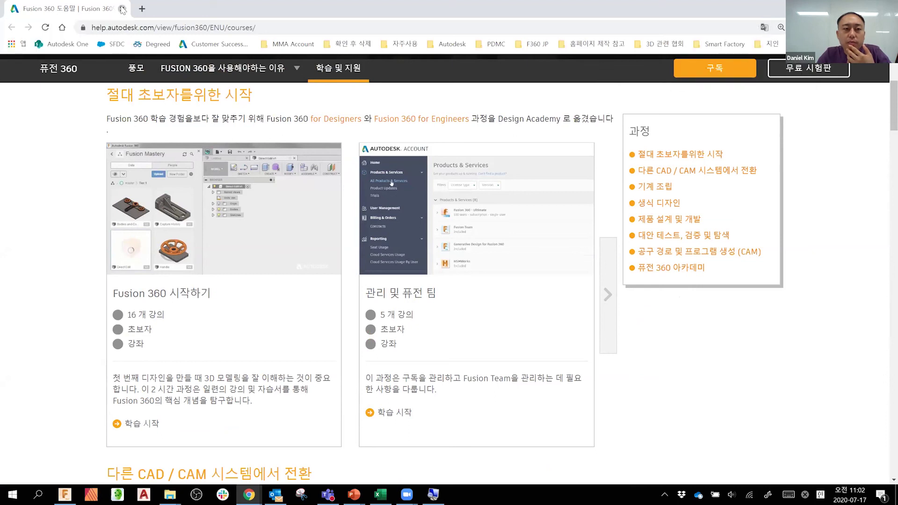
Step: Switch back to Fusion 360 and close Quick Setup
{"action": "key", "text": "alt+Tab"}
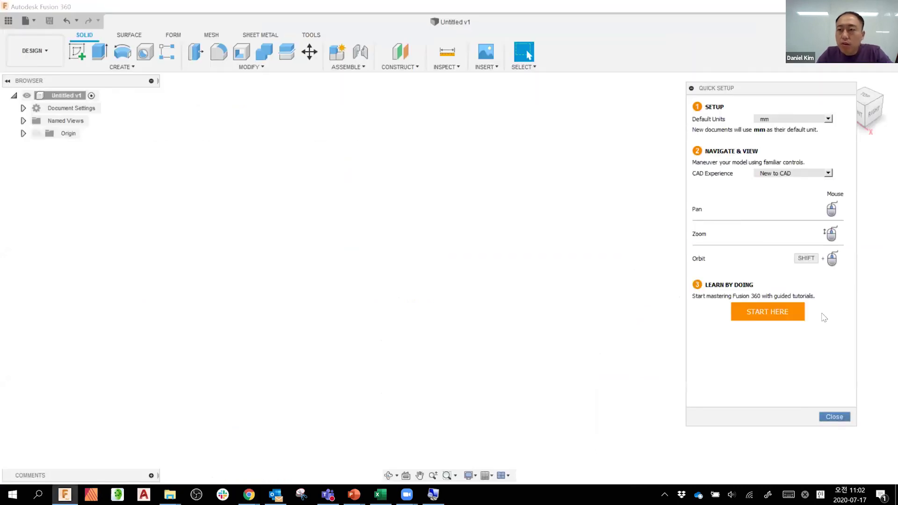
{"action": "left_click", "coordinate": [833, 420]}
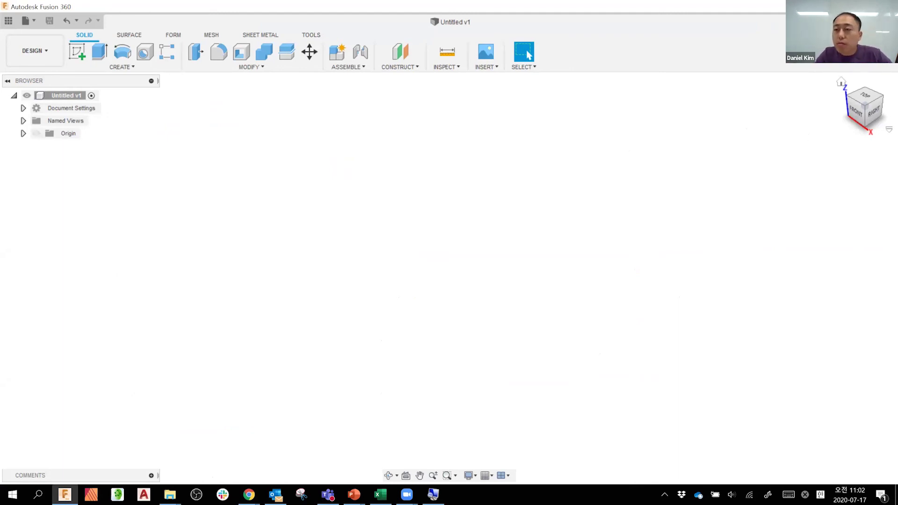
Step: Open the Preview Features preferences and review the general and generative design preview options
{"action": "left_click", "coordinate": [832, 22]}
{"action": "left_click", "coordinate": [860, 22]}
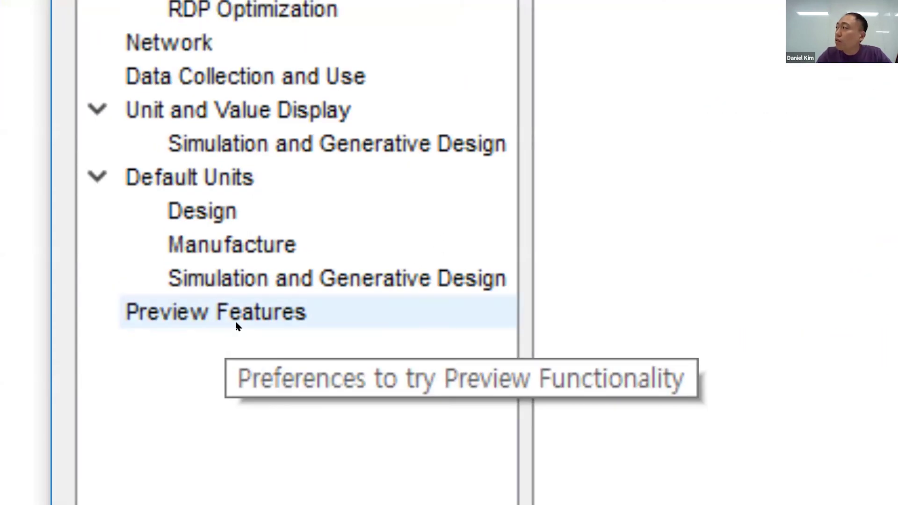
{"action": "left_click", "coordinate": [239, 325]}
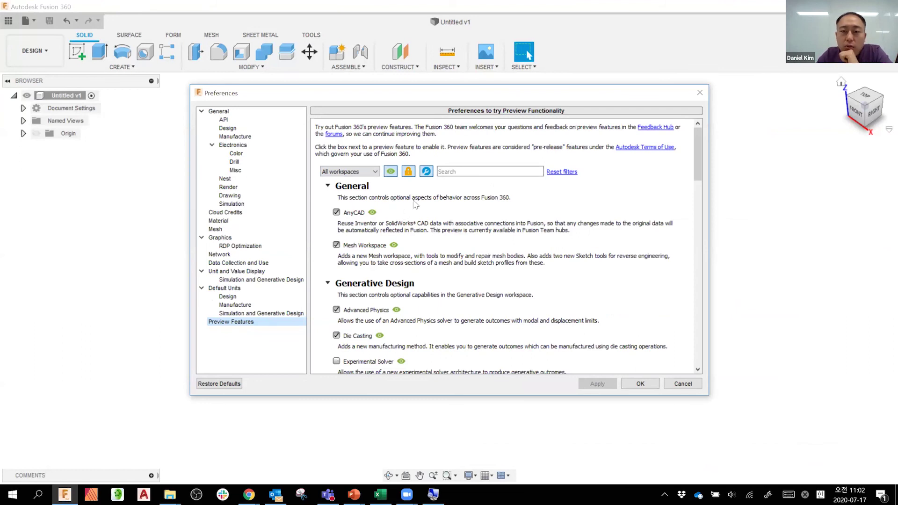
{"action": "scroll", "coordinate": [410, 254], "scroll_direction": "down", "scroll_amount": 1}
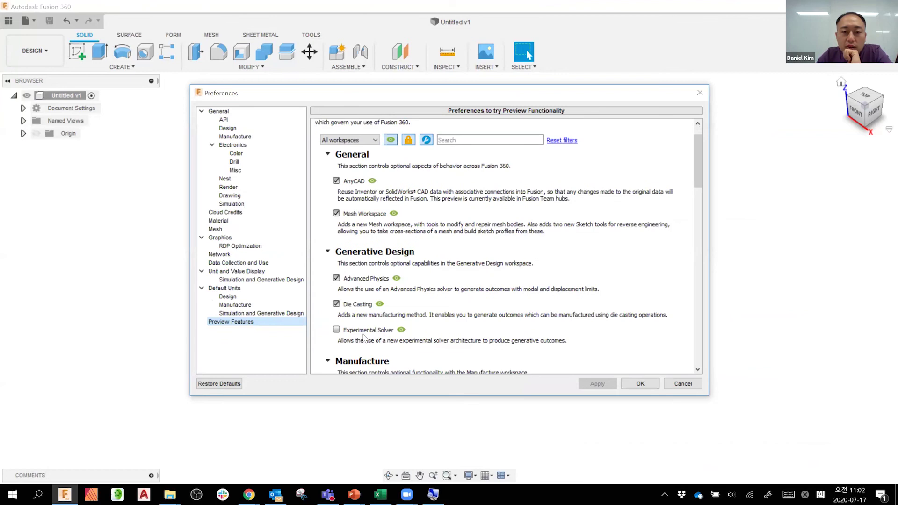
{"action": "scroll", "coordinate": [452, 220], "scroll_direction": "up", "scroll_amount": 1}
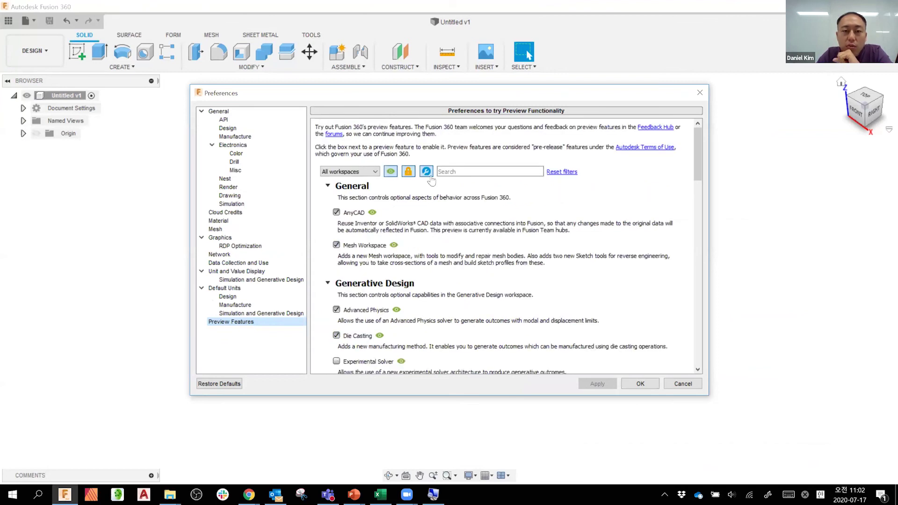
Step: Filter the preview features by "mesh" and toggle Mesh Workspace off and back on
{"action": "left_click", "coordinate": [461, 171]}
{"action": "type", "text": "mesh"}
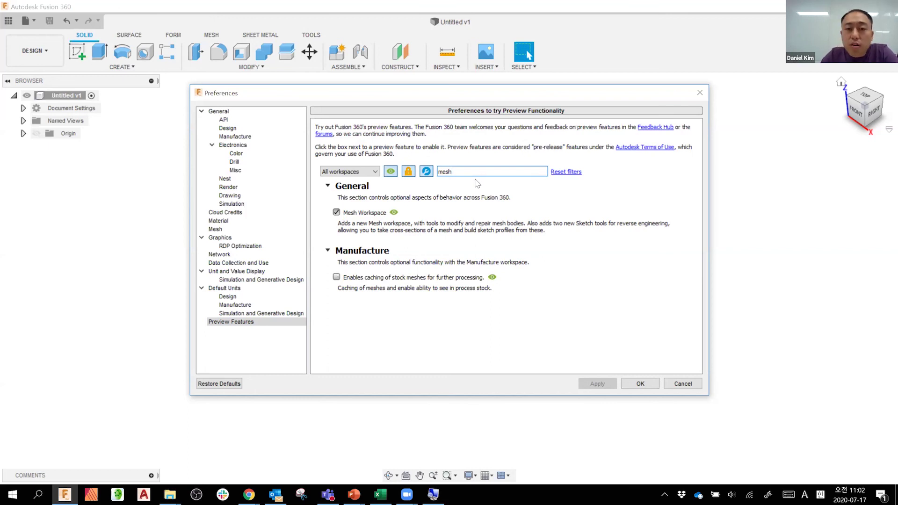
{"action": "left_click", "coordinate": [337, 212]}
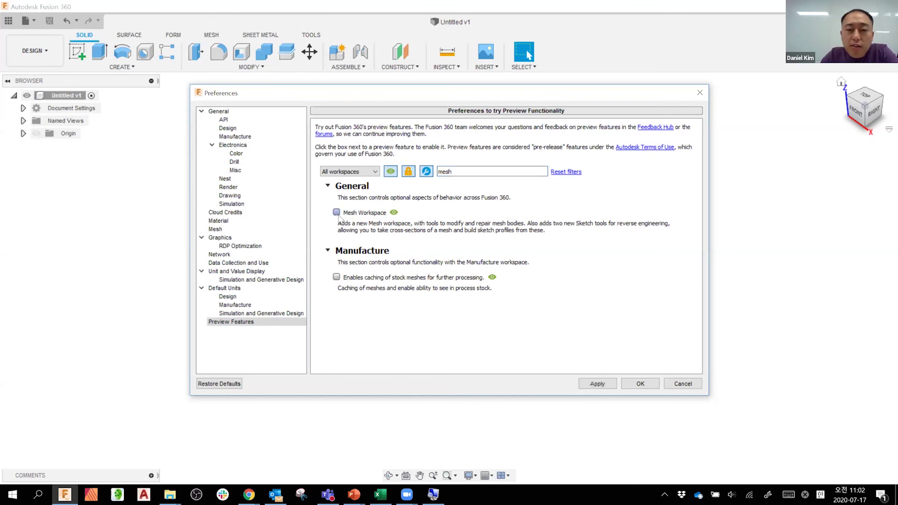
{"action": "left_click", "coordinate": [337, 212]}
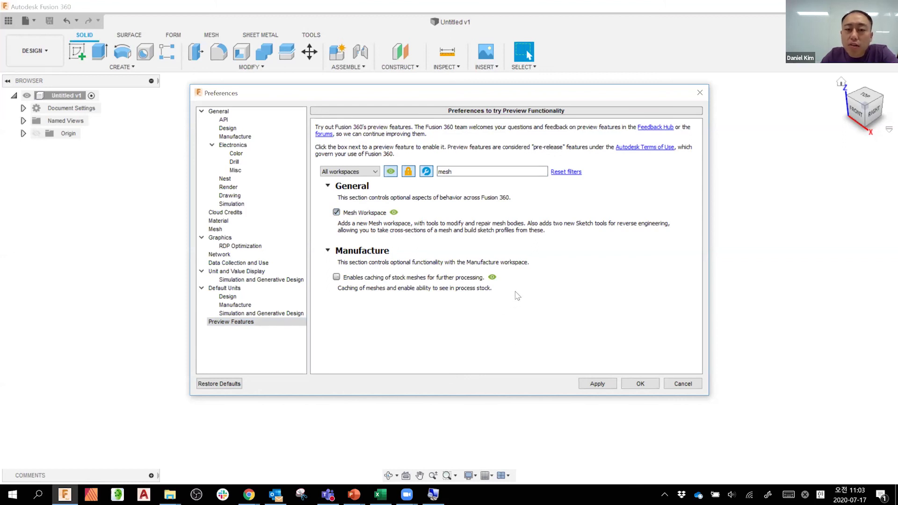
Step: Enable caching of stock meshes for further processing, and apply and close the preferences
{"action": "left_click", "coordinate": [337, 277]}
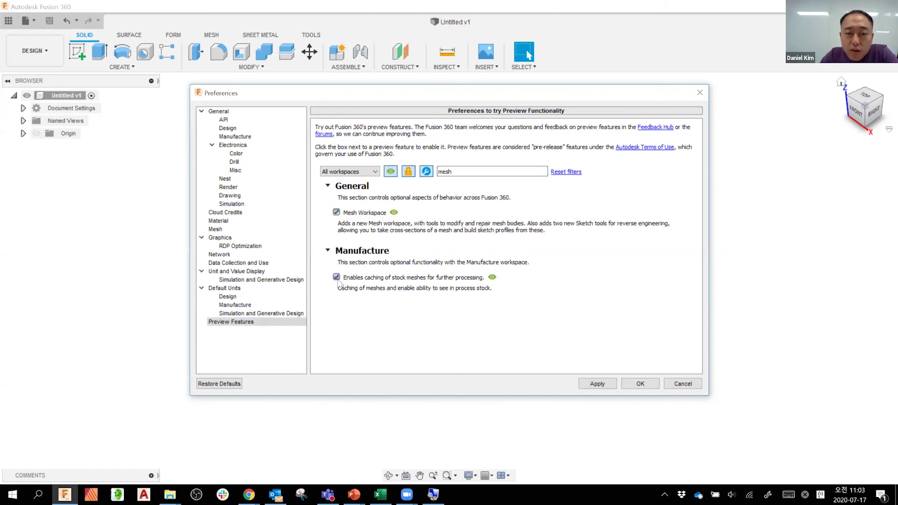
{"action": "left_click", "coordinate": [595, 382]}
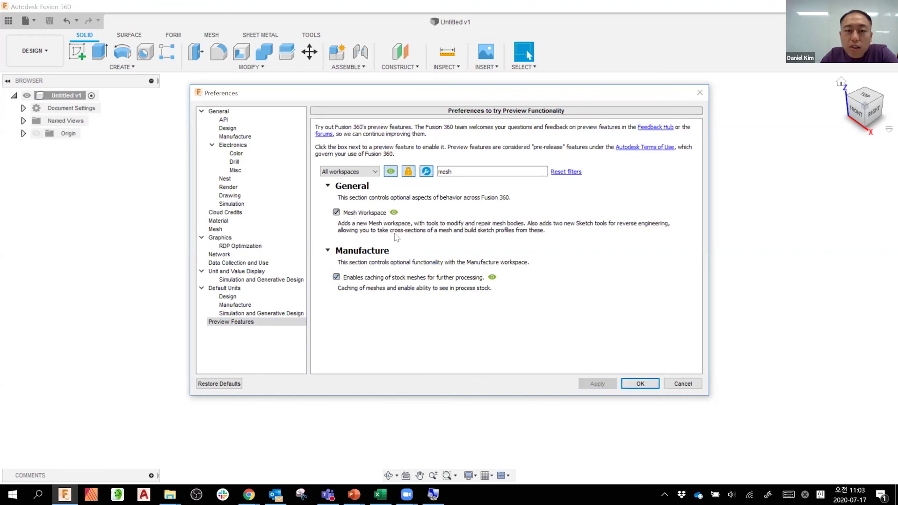
{"action": "left_click", "coordinate": [640, 383]}
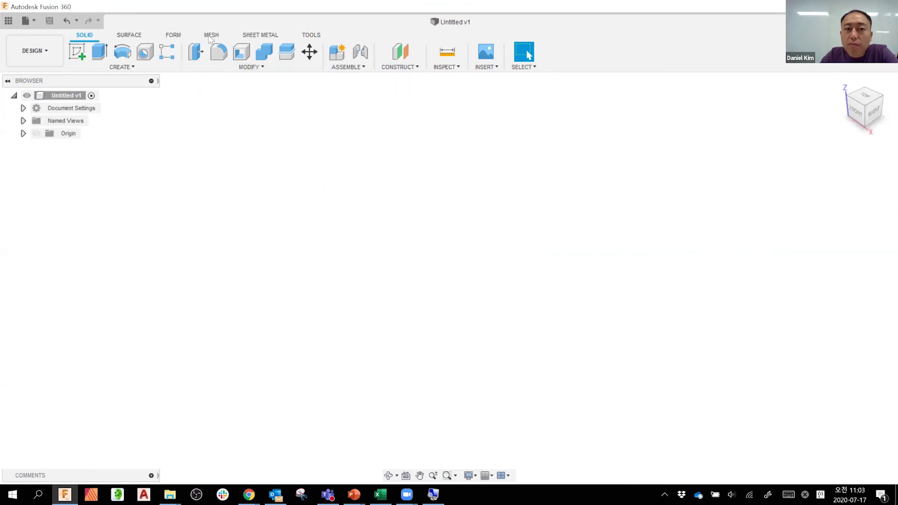
Step: Compare the mesh tools with the solid modelling tools in the Design workspace
{"action": "left_click", "coordinate": [210, 38]}
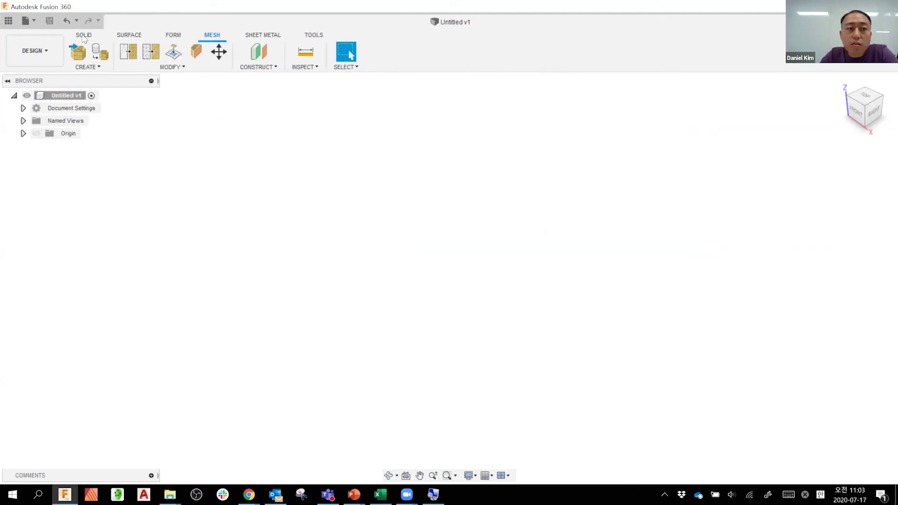
{"action": "left_click", "coordinate": [83, 36]}
{"action": "left_click", "coordinate": [211, 37]}
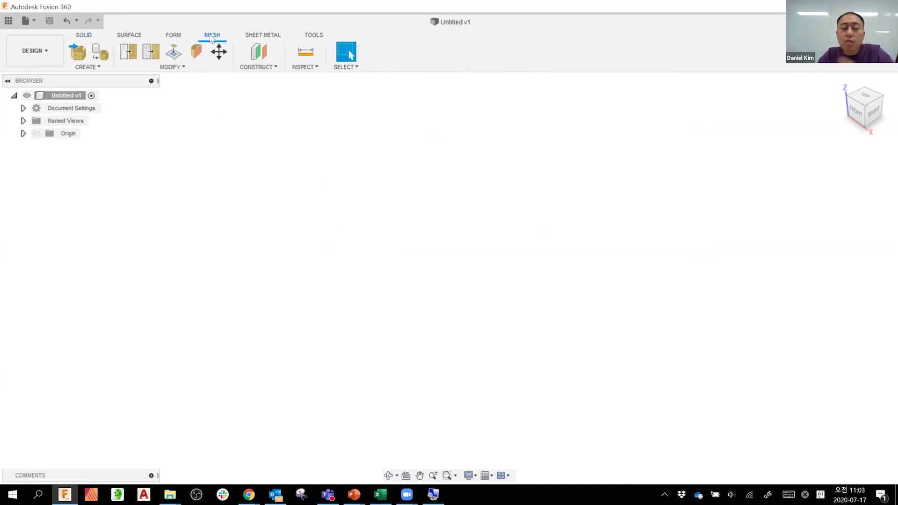
Step: Turn on design history capture for the untitled design and turn it off again
{"action": "right_click", "coordinate": [67, 96]}
{"action": "left_click", "coordinate": [108, 290]}
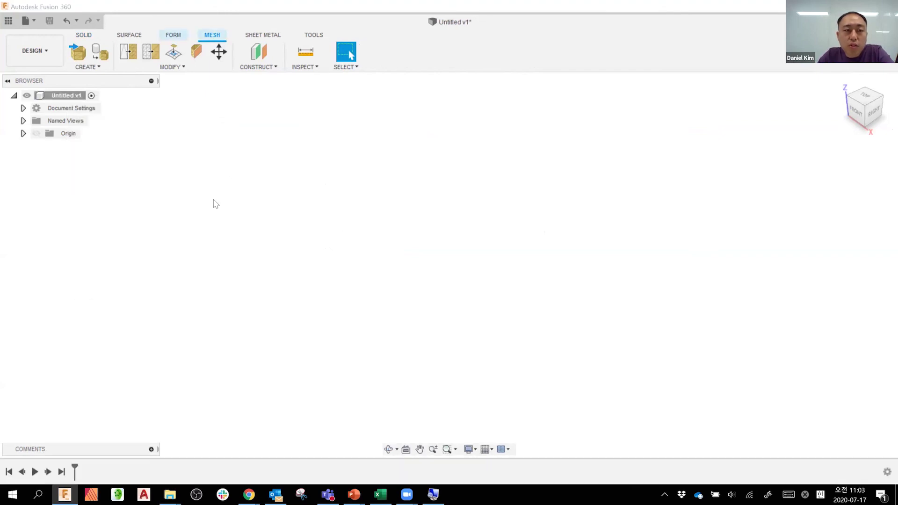
{"action": "right_click", "coordinate": [64, 97]}
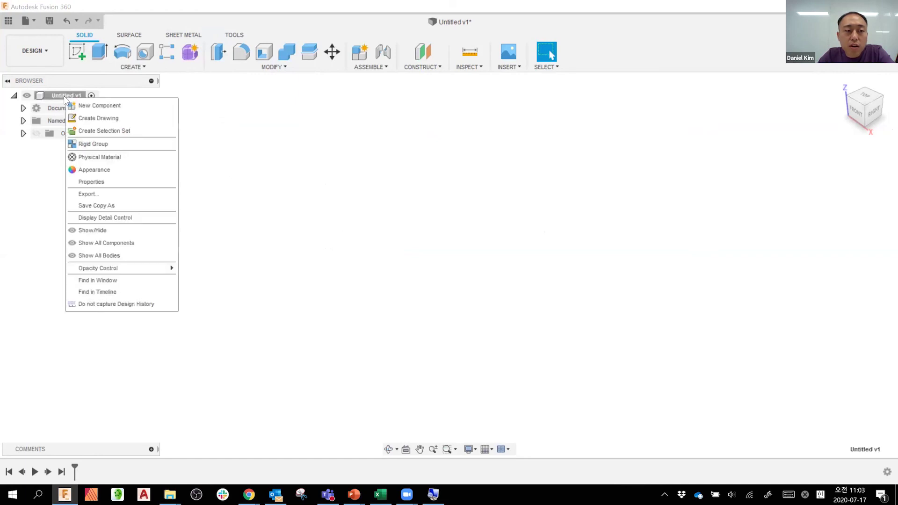
{"action": "left_click", "coordinate": [147, 305]}
{"action": "left_click", "coordinate": [471, 264]}
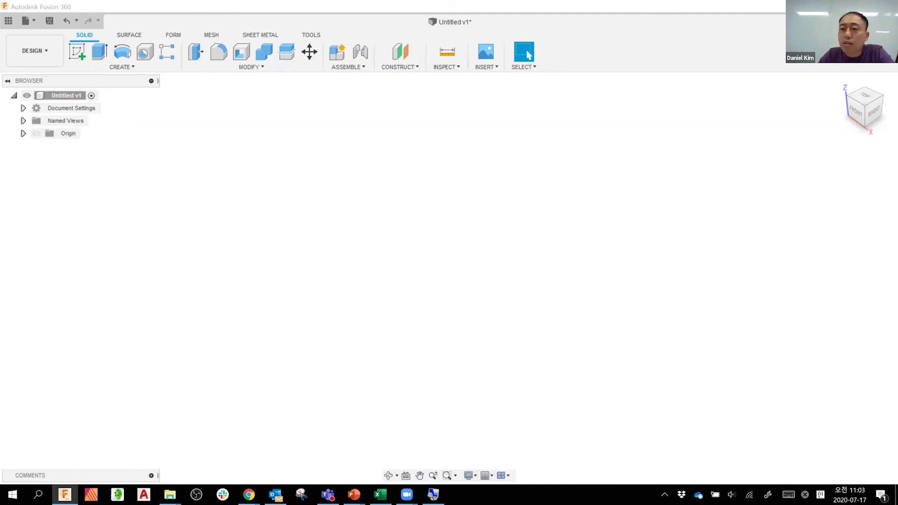
Step: Look at the mesh tools and the account options again and return to the solid modelling tools
{"action": "left_click", "coordinate": [211, 36]}
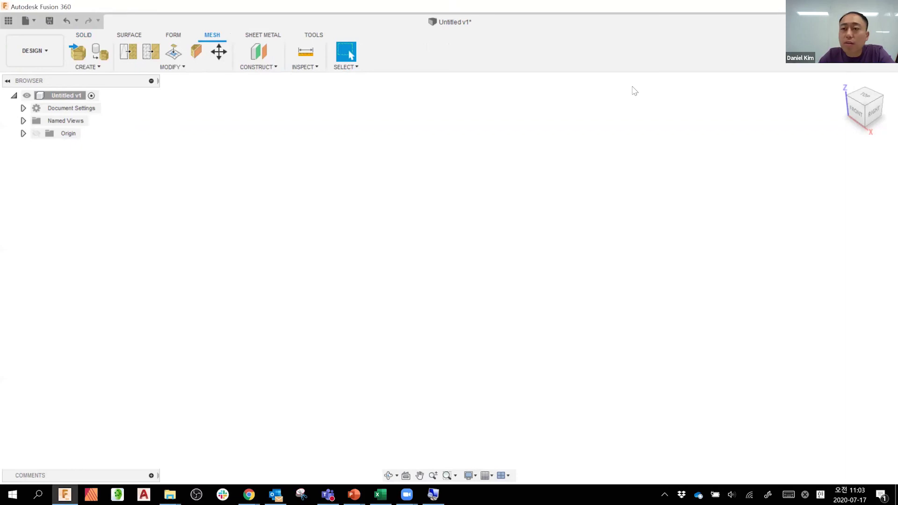
{"action": "left_click", "coordinate": [861, 22]}
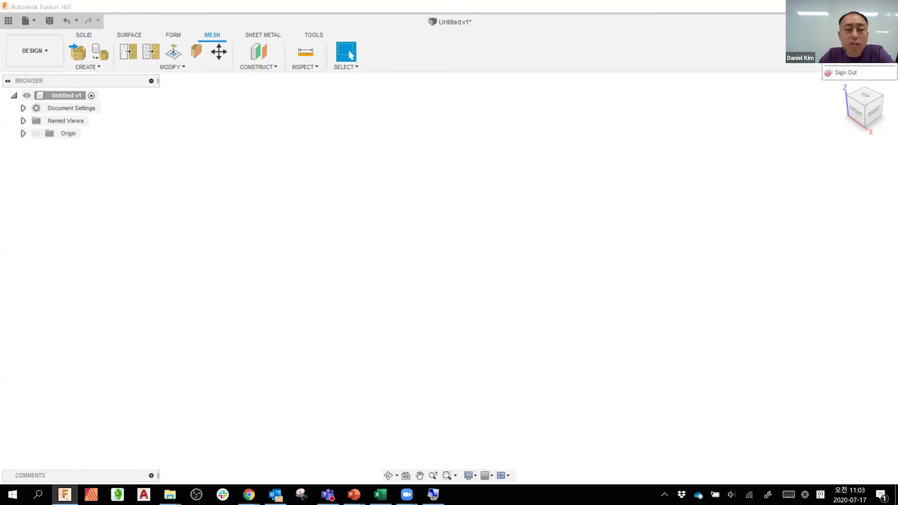
{"action": "left_click", "coordinate": [156, 165]}
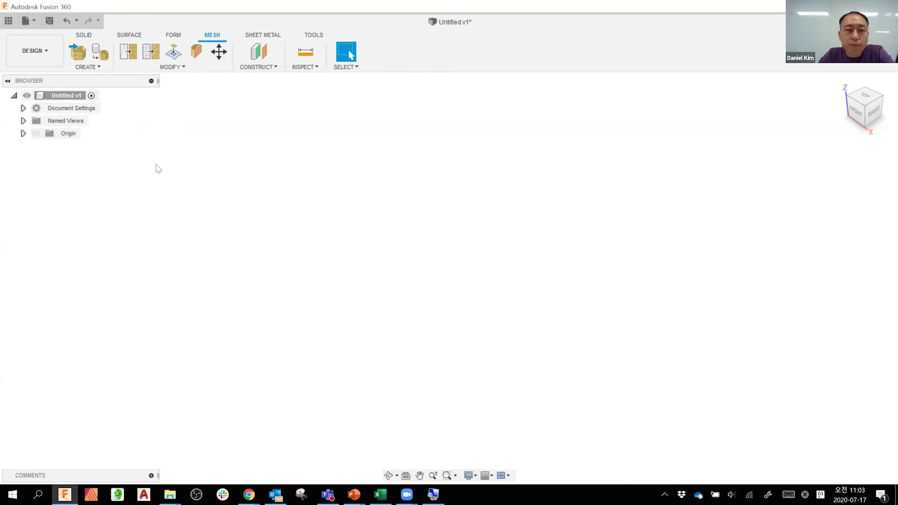
{"action": "left_click", "coordinate": [84, 37]}
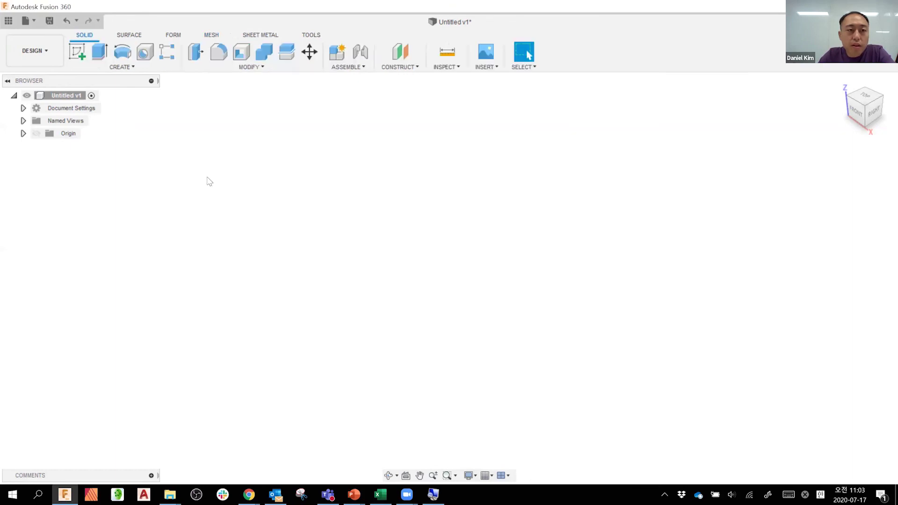